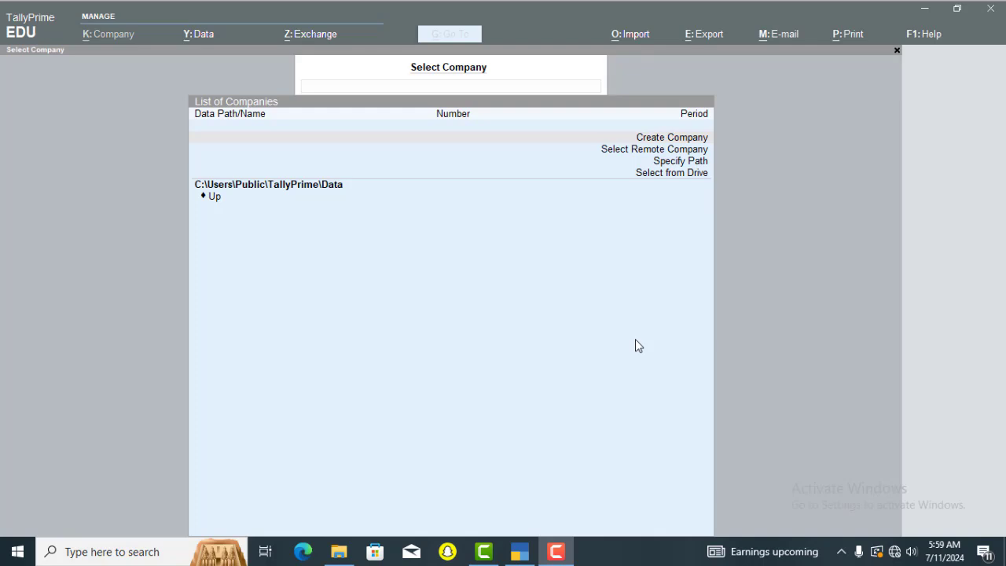
- Start creating a new company named MK Traders, keeping the same mailing name and leaving the address blank
{"action": "left_click", "coordinate": [679, 141]}
{"action": "left_click", "coordinate": [680, 143]}
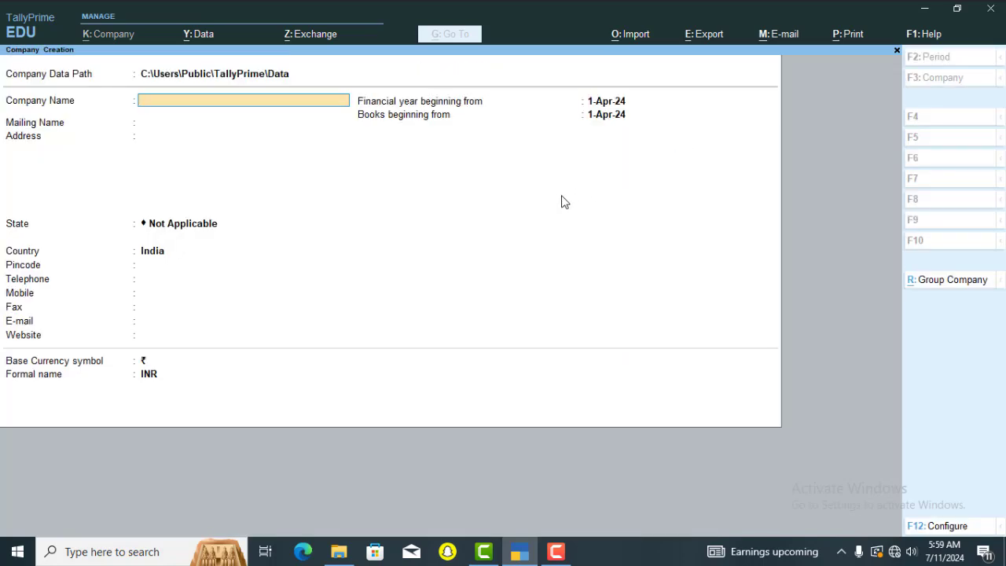
{"action": "type", "text": "MK Traders"}
{"action": "key", "text": "Return"}
{"action": "key", "text": "Return"}
{"action": "key", "text": "Return"}
- Set the company's state to Uttar Pradesh and leave the pincode blank
{"action": "type", "text": "Utt"}
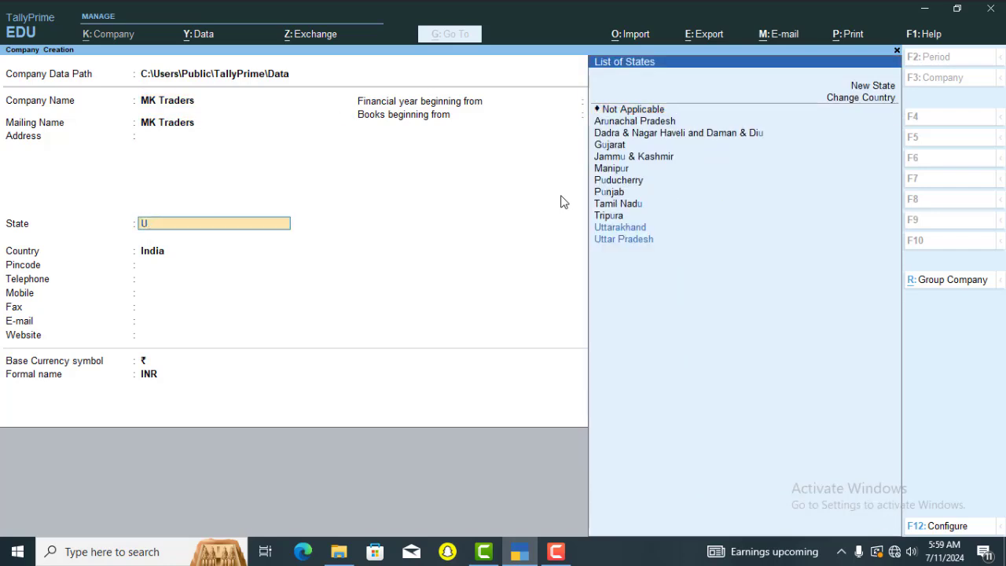
{"action": "key", "text": "Down"}
{"action": "key", "text": "Down"}
{"action": "key", "text": "Return"}
{"action": "key", "text": "Return"}
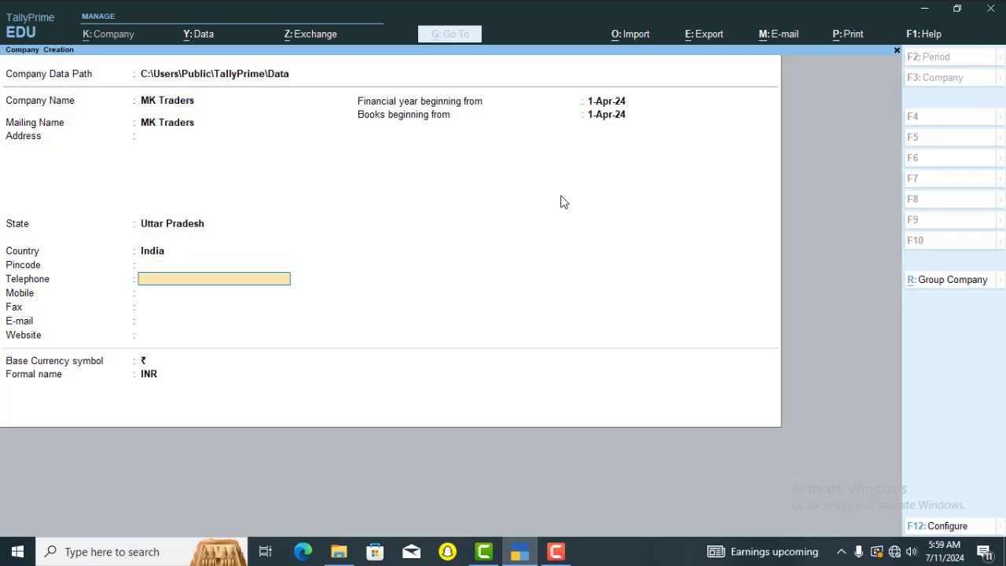
- Leave the contact details blank, set the books beginning date to 1-May-24 and accept the new company
{"action": "key", "text": "Return"}
{"action": "key", "text": "Return"}
{"action": "key", "text": "Return"}
{"action": "key", "text": "Return"}
{"action": "key", "text": "Return"}
{"action": "key", "text": "Return"}
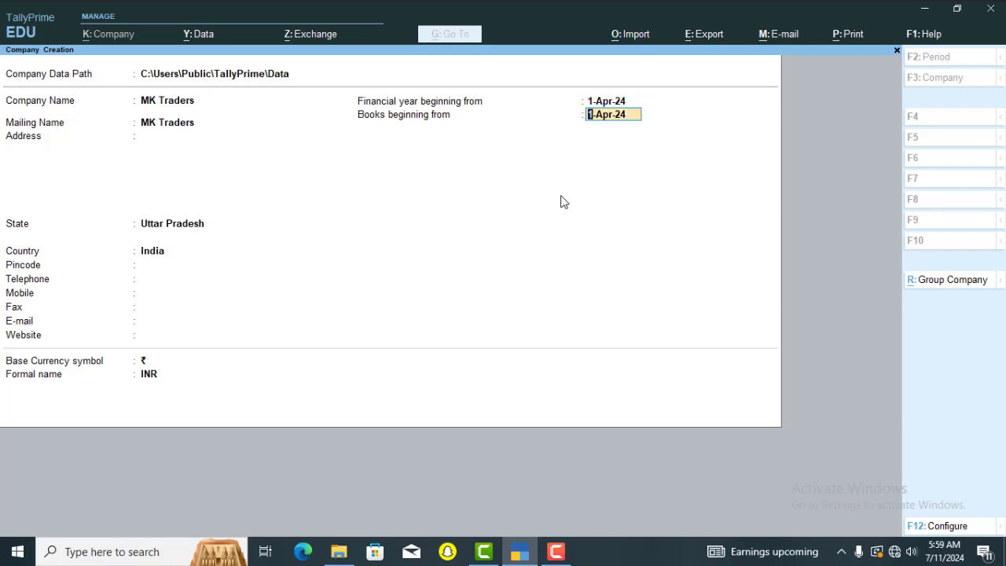
{"action": "type", "text": "1/5/202"}
{"action": "type", "text": "4"}
{"action": "key", "text": "Return"}
{"action": "key", "text": "Return"}
{"action": "key", "text": "Return"}
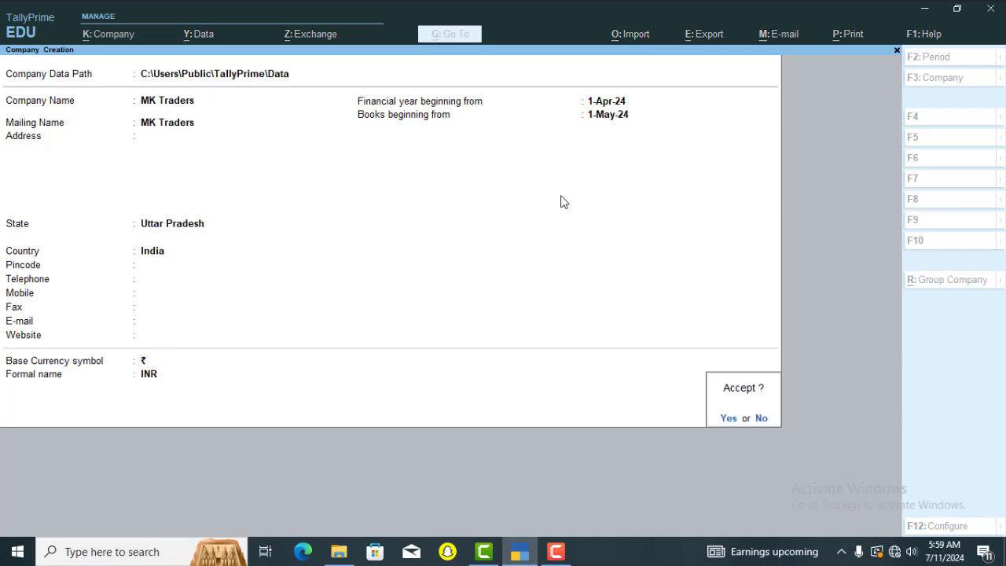
{"action": "key", "text": "Return"}
- Enable the discount column in invoices for MK Traders and save the company features
{"action": "key", "text": "Return"}
{"action": "key", "text": "Return"}
{"action": "key", "text": "Return"}
{"action": "key", "text": "Return"}
{"action": "key", "text": "Return"}
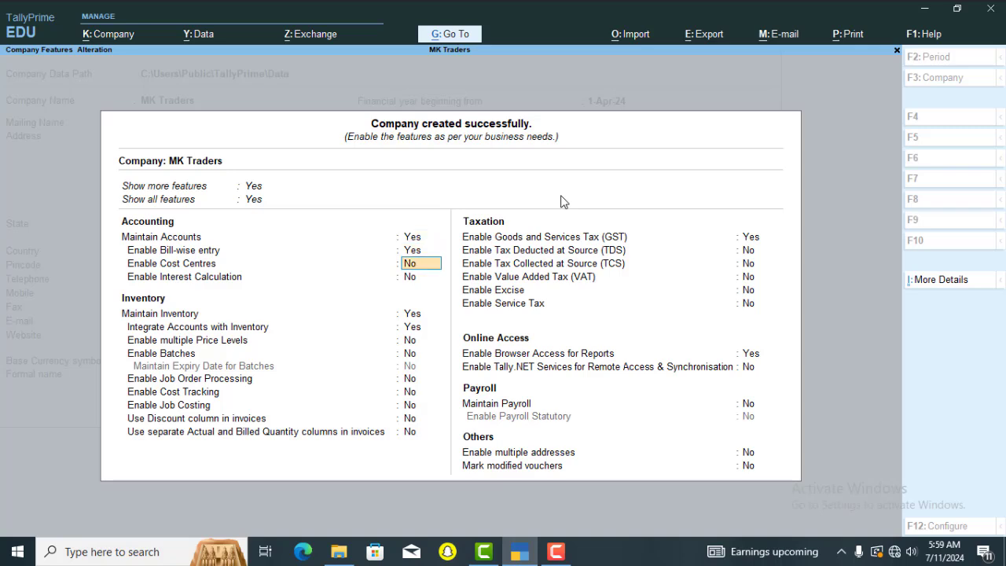
{"action": "key", "text": "Return"}
{"action": "key", "text": "Return"}
{"action": "key", "text": "Return"}
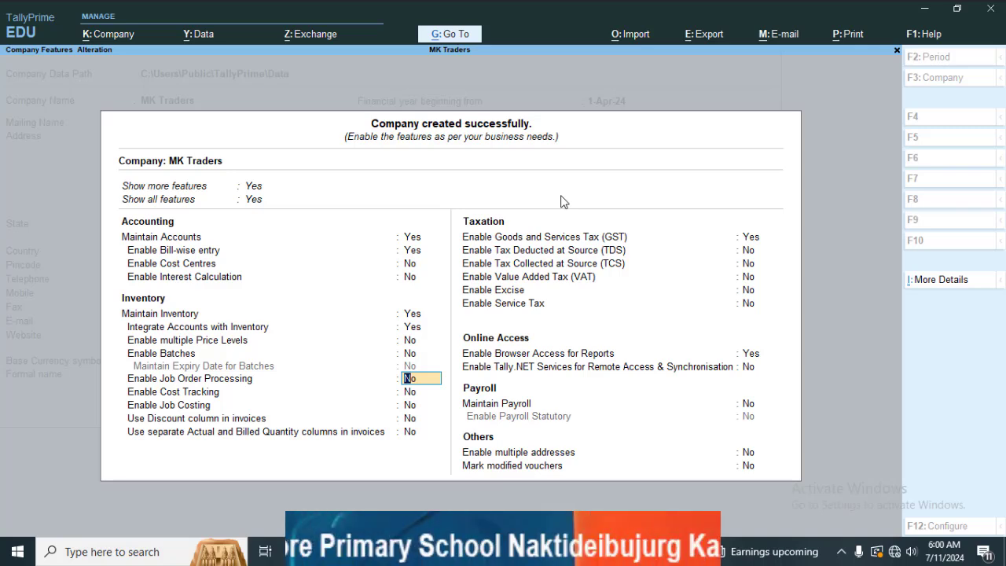
{"action": "key", "text": "Return"}
{"action": "key", "text": "Return"}
{"action": "key", "text": "Return"}
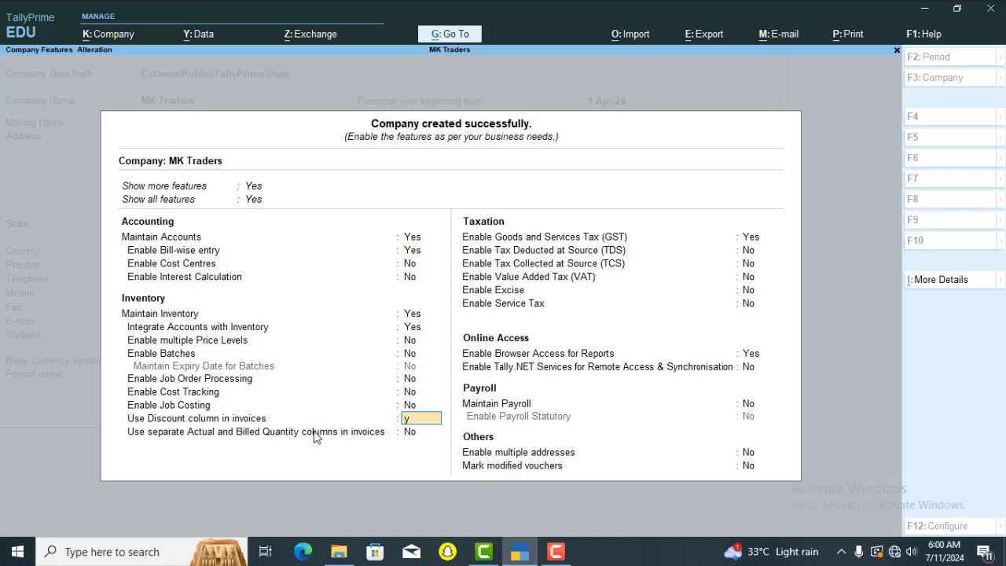
{"action": "key", "text": "y"}
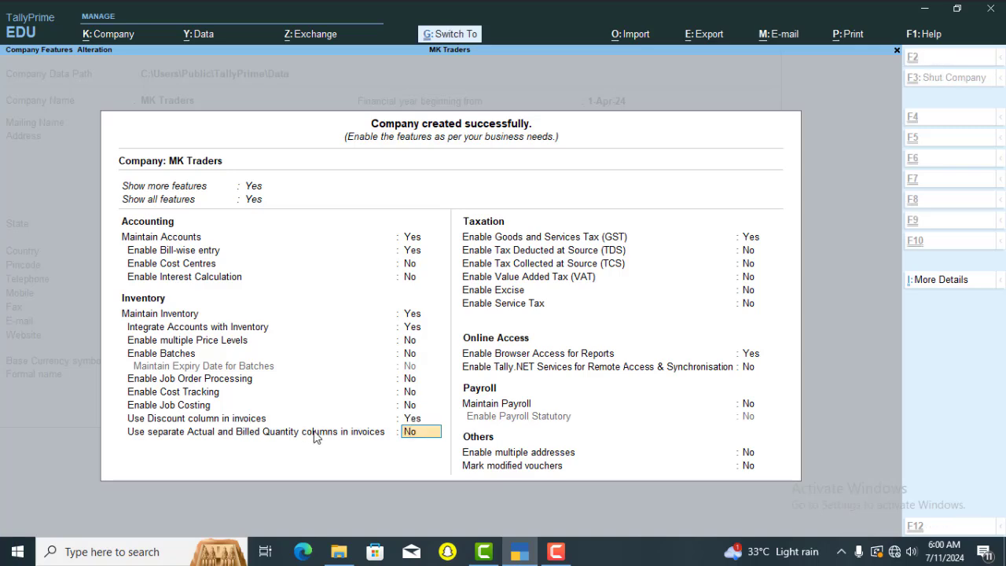
{"action": "key", "text": "ctrl+a"}
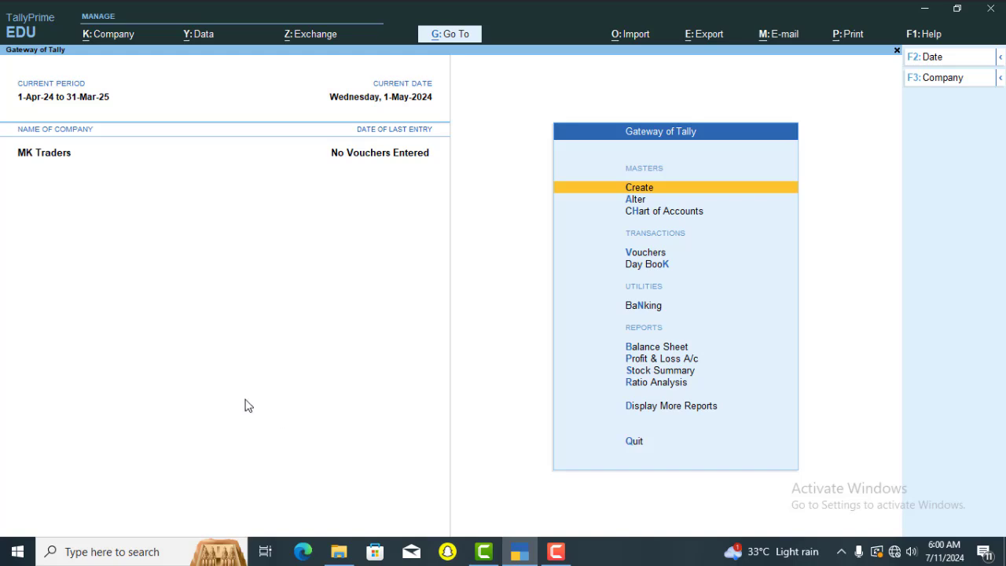
- Create a ledger named Purchase A/c under the Purchase Accounts group
{"action": "key", "text": "Return"}
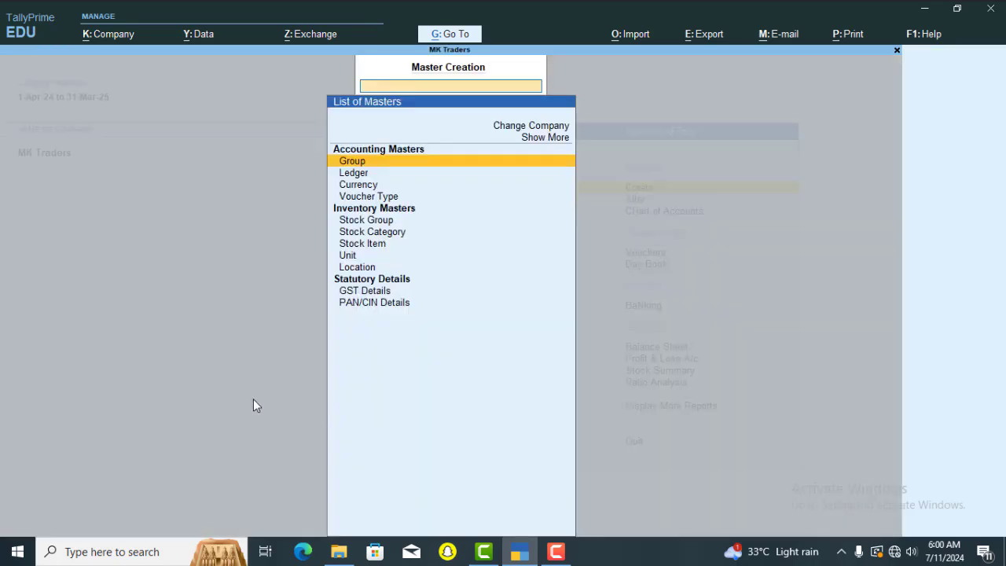
{"action": "key", "text": "Down"}
{"action": "key", "text": "Return"}
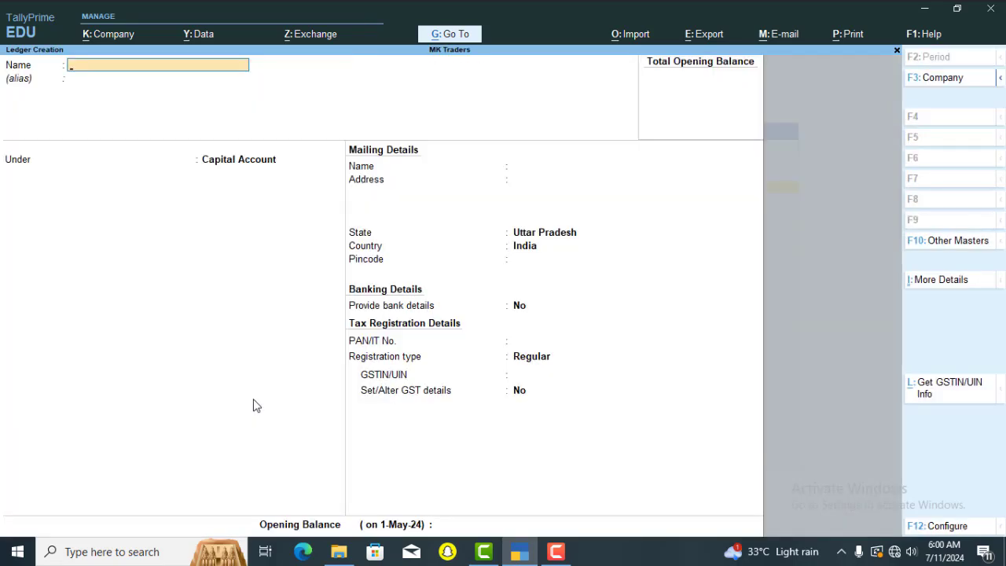
{"action": "type", "text": "Purchase A/c"}
{"action": "key", "text": "Return"}
{"action": "type", "text": "Purch"}
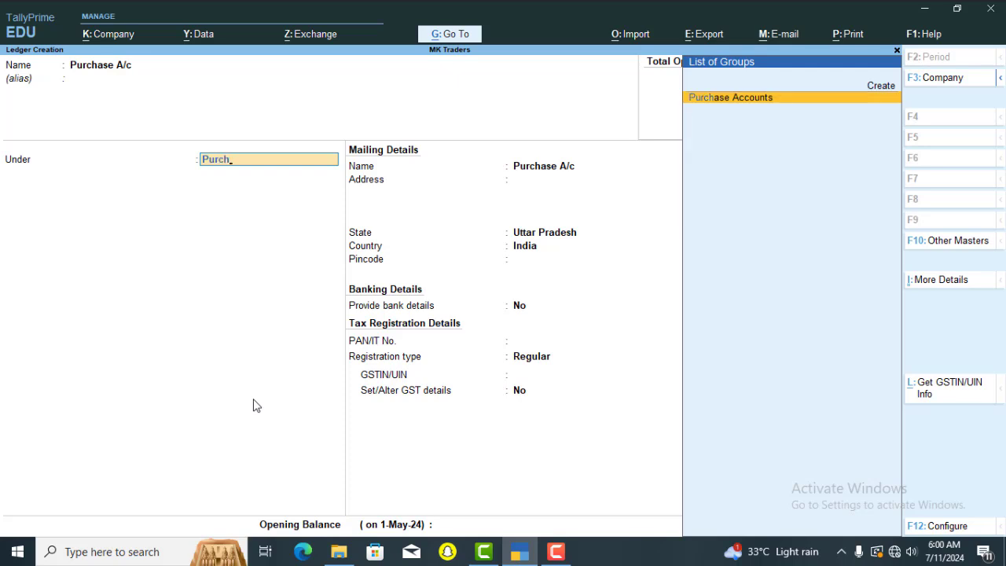
{"action": "key", "text": "Return"}
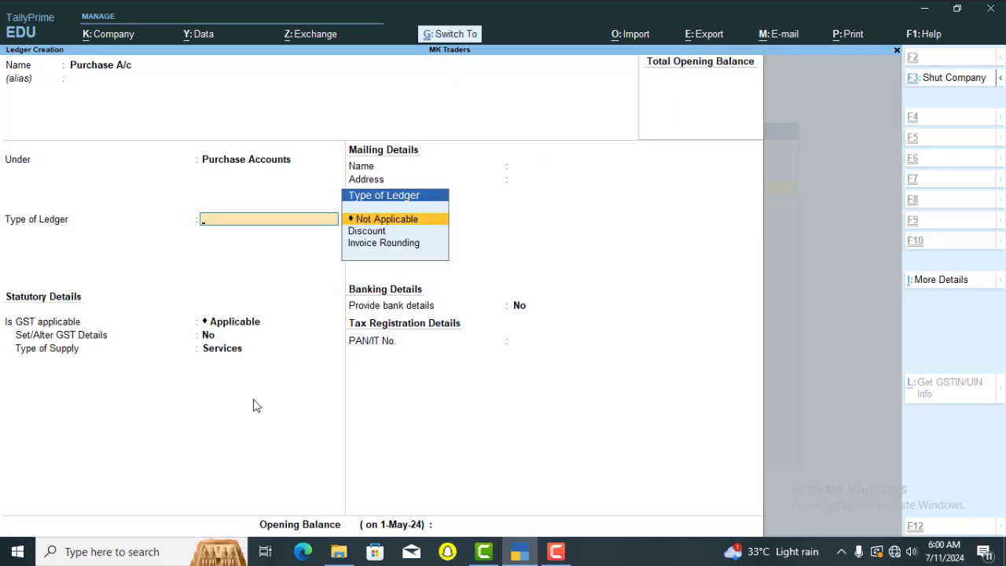
{"action": "key", "text": "ctrl+a"}
- Create a ledger named Supplier A/c under the Sundry Creditors group
{"action": "type", "text": "Su"}
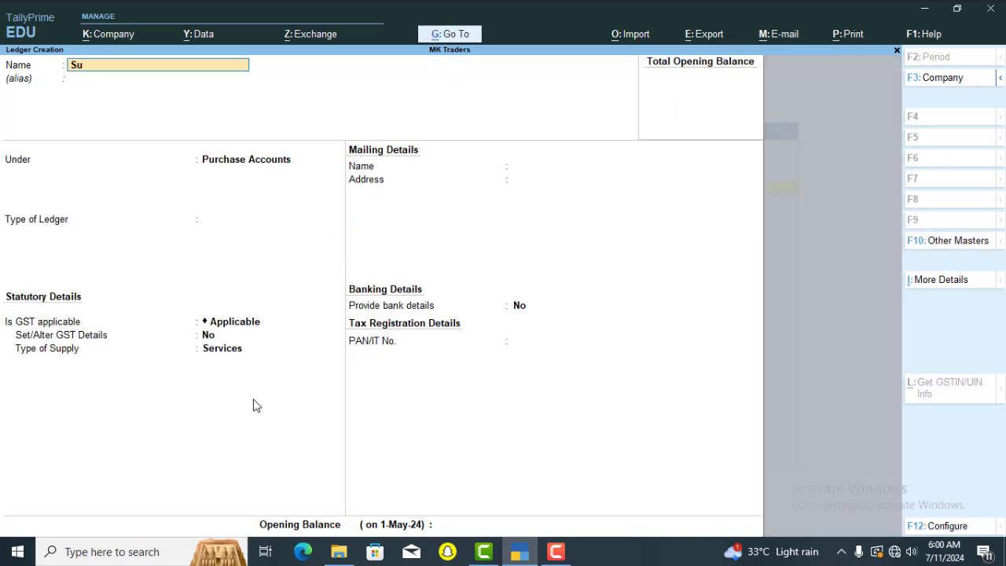
{"action": "type", "text": "pplier A/c"}
{"action": "key", "text": "Return"}
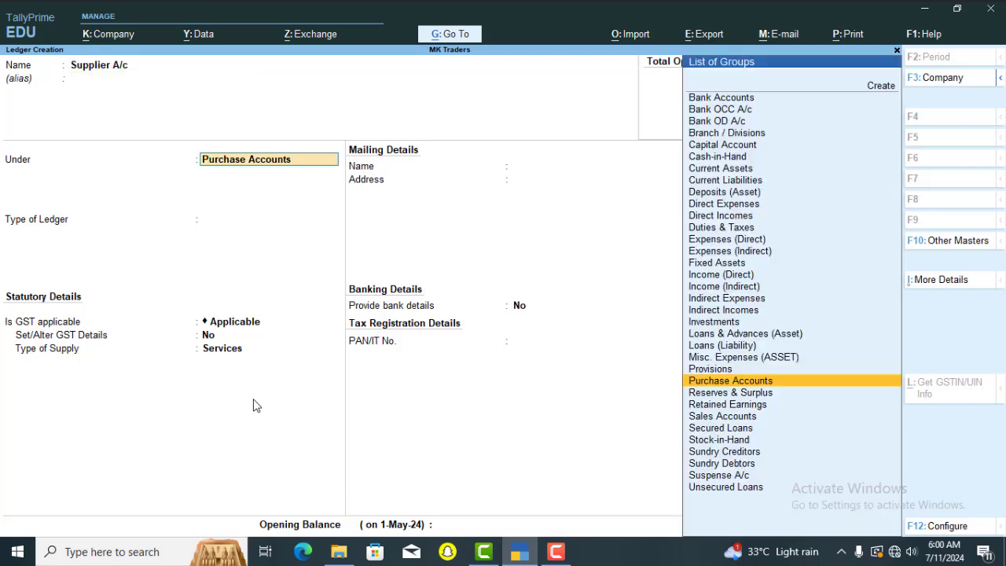
{"action": "type", "text": "Sun"}
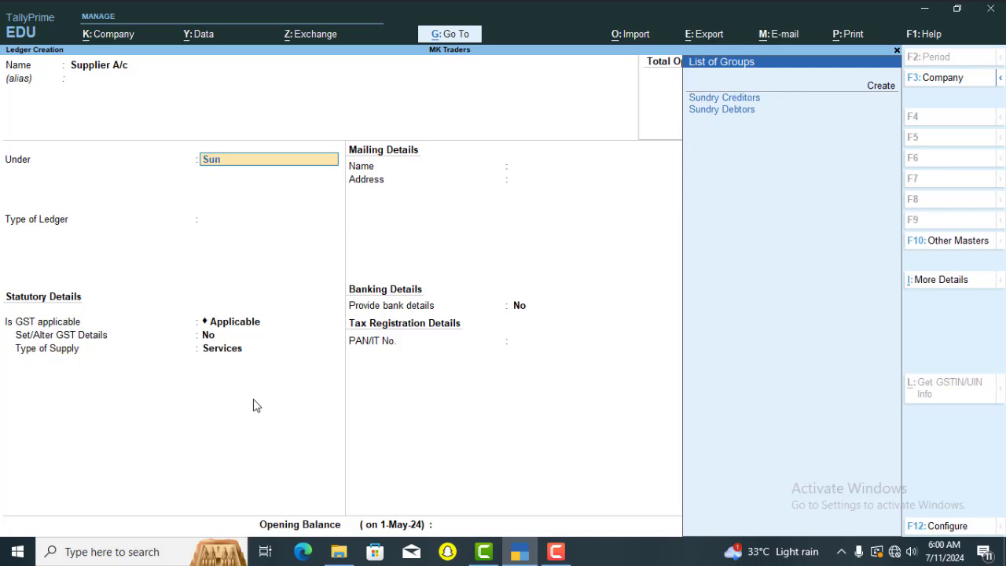
{"action": "key", "text": "Return"}
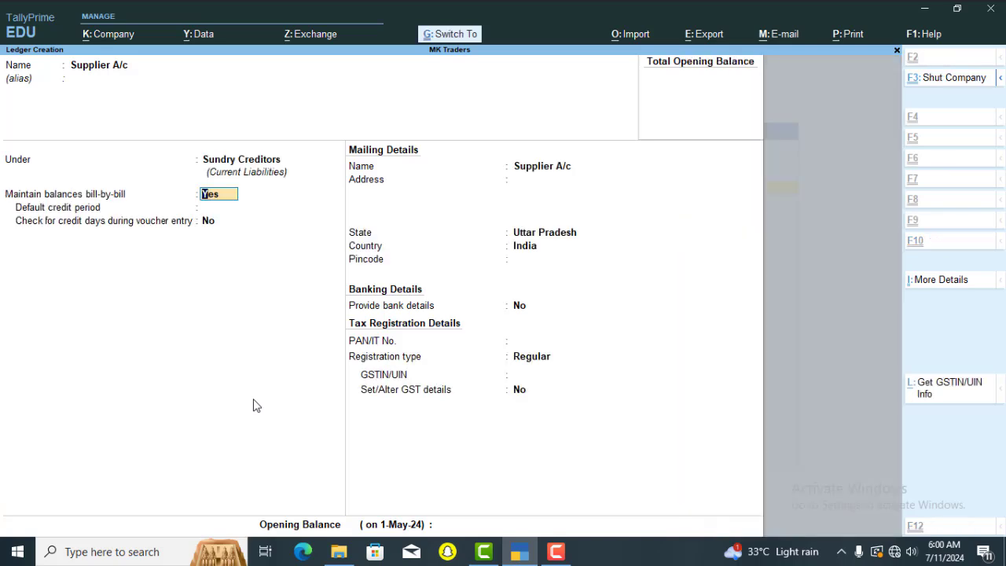
{"action": "key", "text": "ctrl+a"}
- Create a ledger named Sales A/c under the Sales Accounts group
{"action": "type", "text": "Sal"}
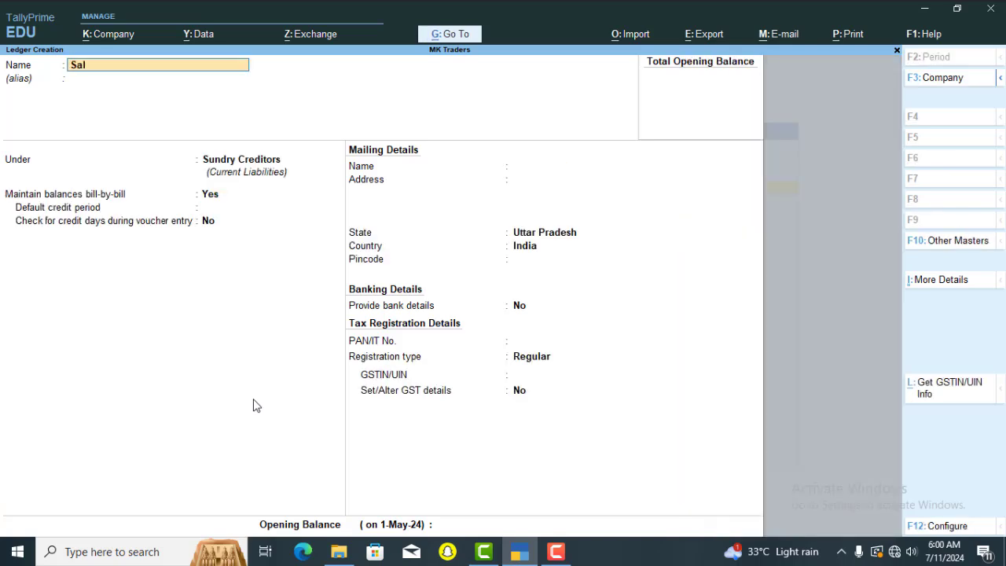
{"action": "type", "text": "es A/c"}
{"action": "key", "text": "Return"}
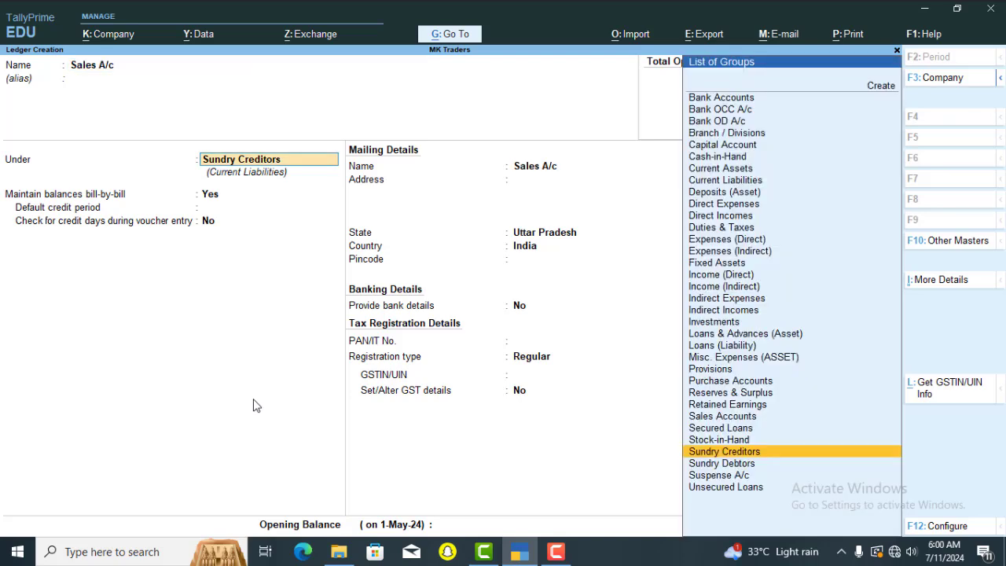
{"action": "type", "text": "Sales"}
{"action": "key", "text": "Return"}
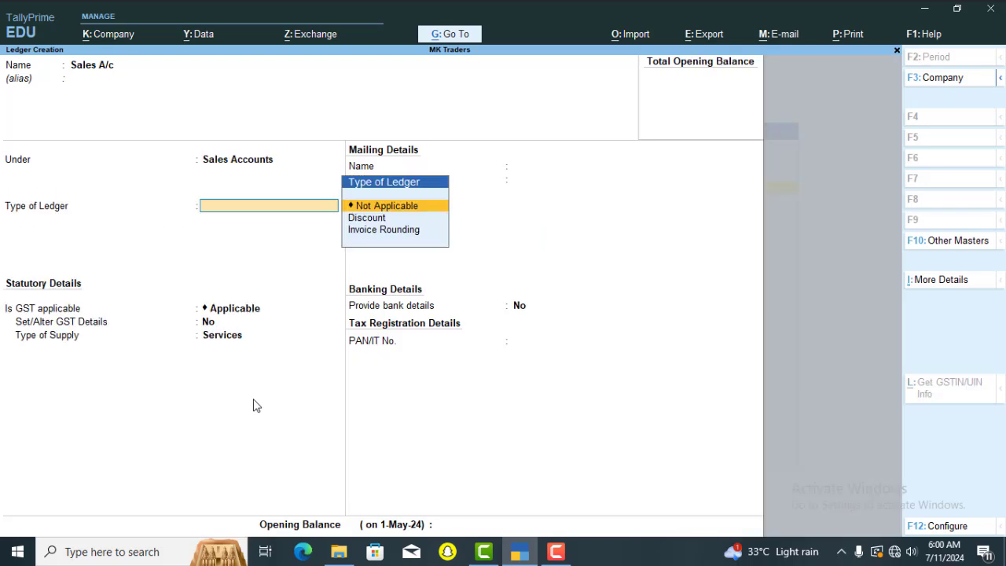
{"action": "key", "text": "ctrl"}
{"action": "key", "text": "ctrl+a"}
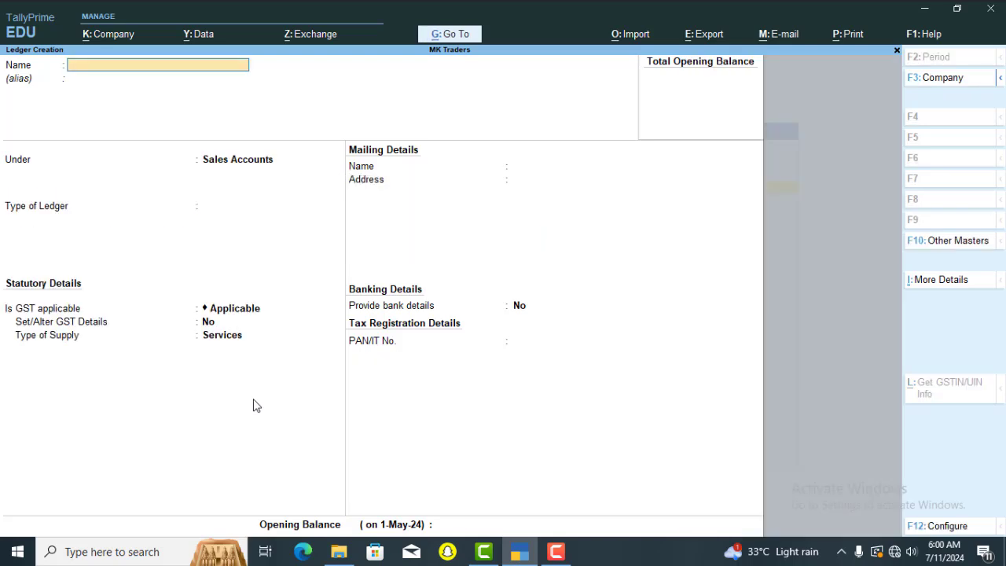
- Create a ledger named Cutomer A/c under the Sundry Debtors group and leave ledger creation
{"action": "type", "text": "Cutomer A/c"}
{"action": "key", "text": "Return"}
{"action": "key", "text": "Return"}
{"action": "type", "text": "S"}
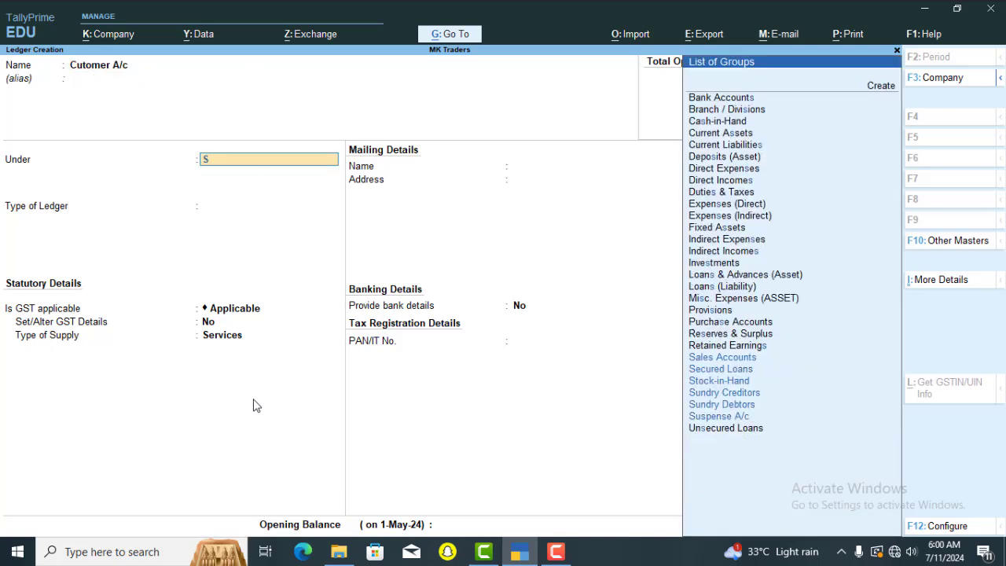
{"action": "type", "text": "un"}
{"action": "key", "text": "Down"}
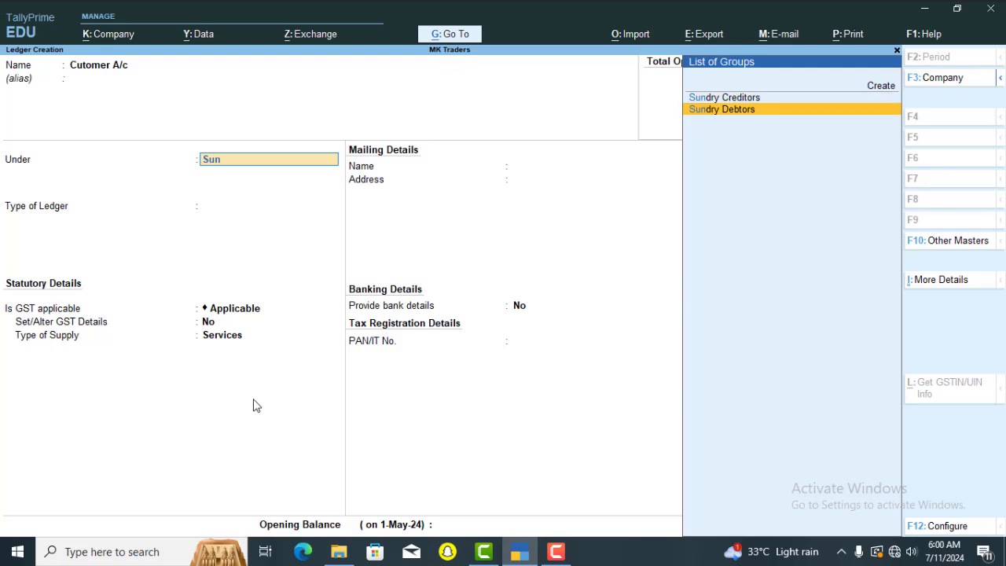
{"action": "key", "text": "Return"}
{"action": "key", "text": "ctrl+a"}
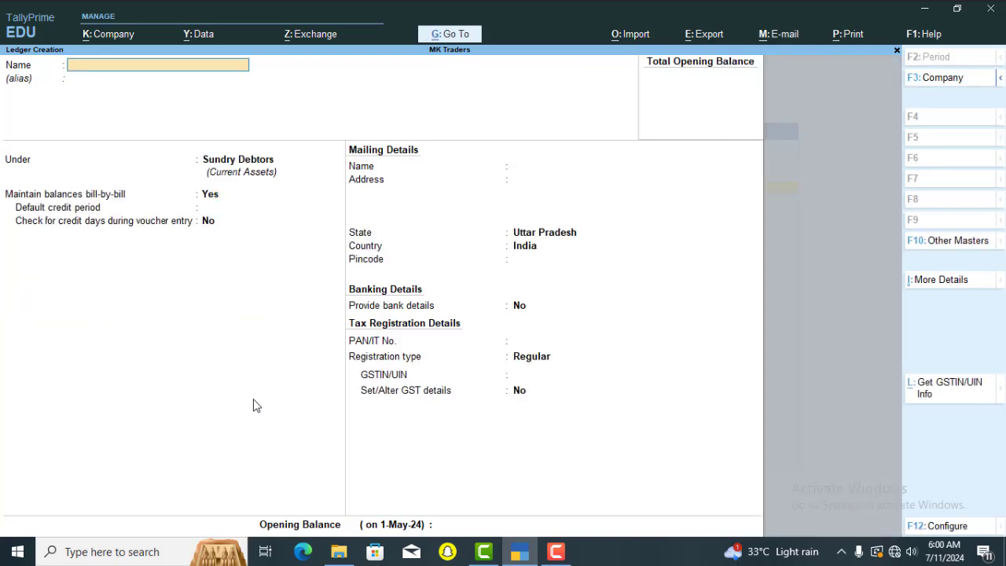
{"action": "key", "text": "Escape"}
- Create a stock group named Oil under Primary, keeping the default options, and leave stock group creation
{"action": "key", "text": "Return"}
{"action": "key", "text": "Down"}
{"action": "key", "text": "Down"}
{"action": "key", "text": "Down"}
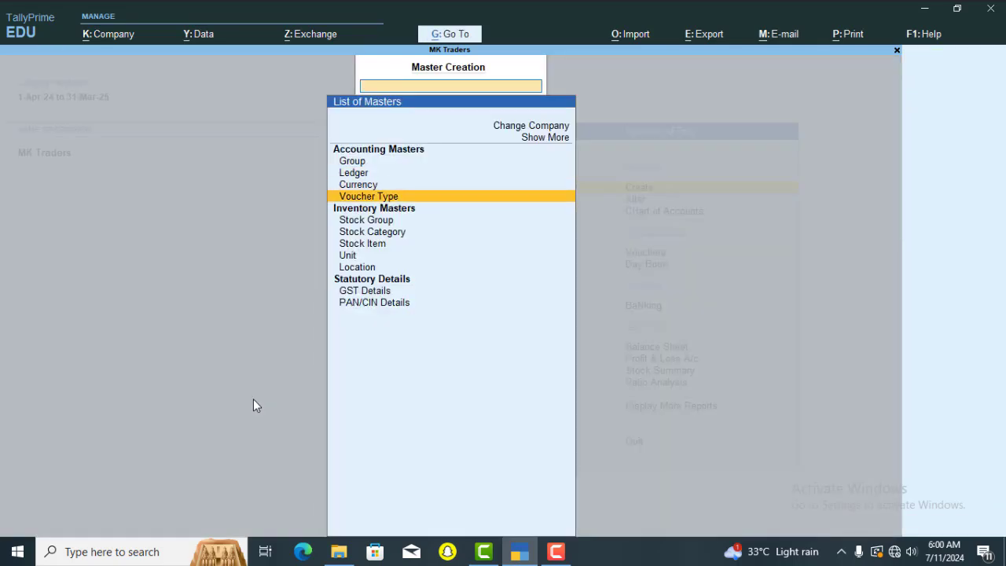
{"action": "key", "text": "Down"}
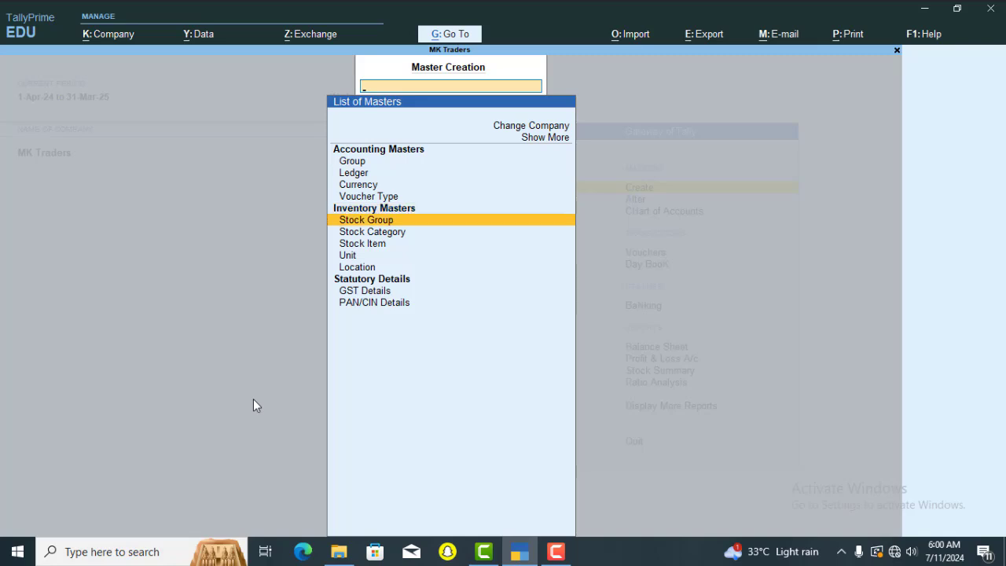
{"action": "key", "text": "Return"}
{"action": "type", "text": "Oil"}
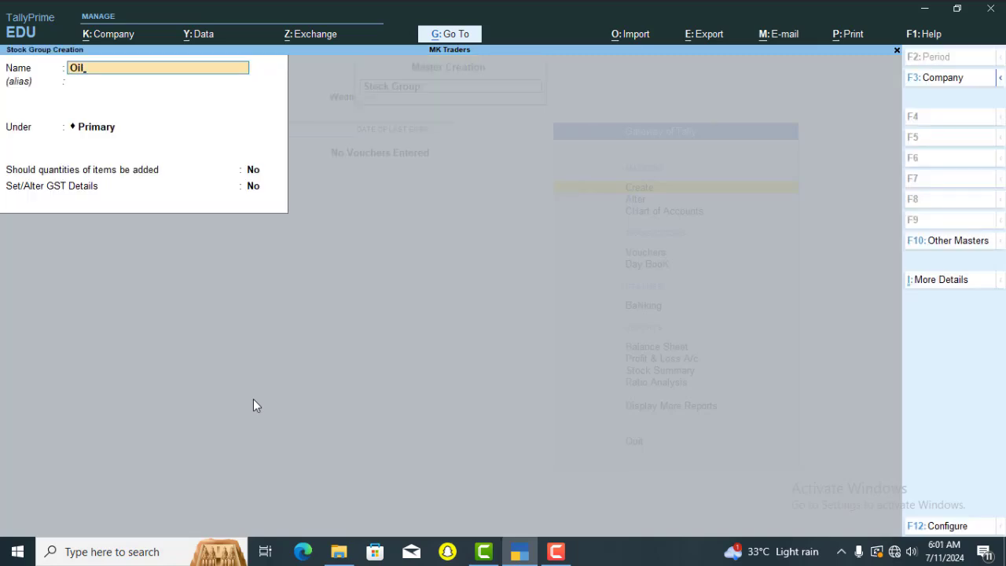
{"action": "key", "text": "Return"}
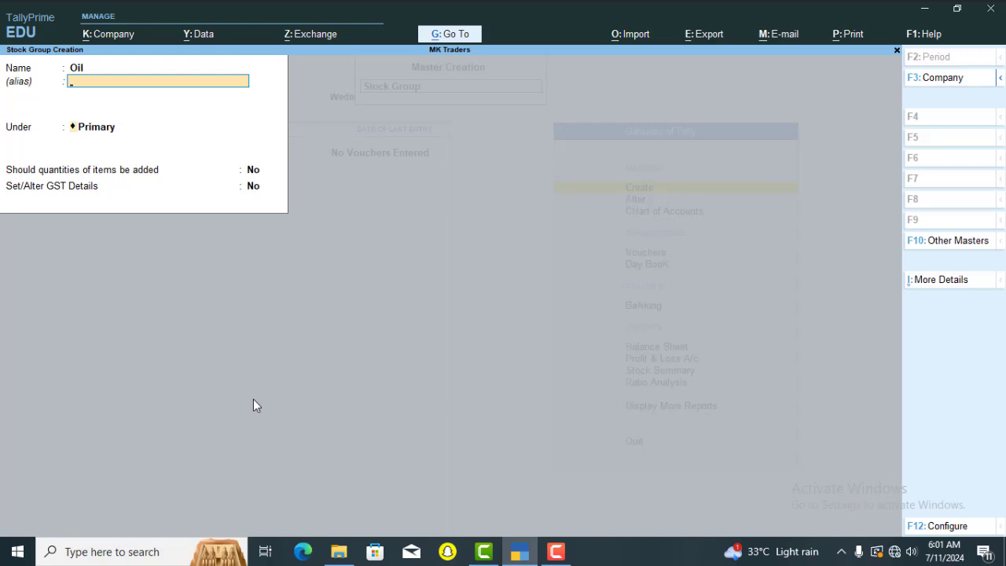
{"action": "key", "text": "Return"}
{"action": "key", "text": "Return"}
{"action": "key", "text": "Return"}
{"action": "key", "text": "Return"}
{"action": "key", "text": "Return"}
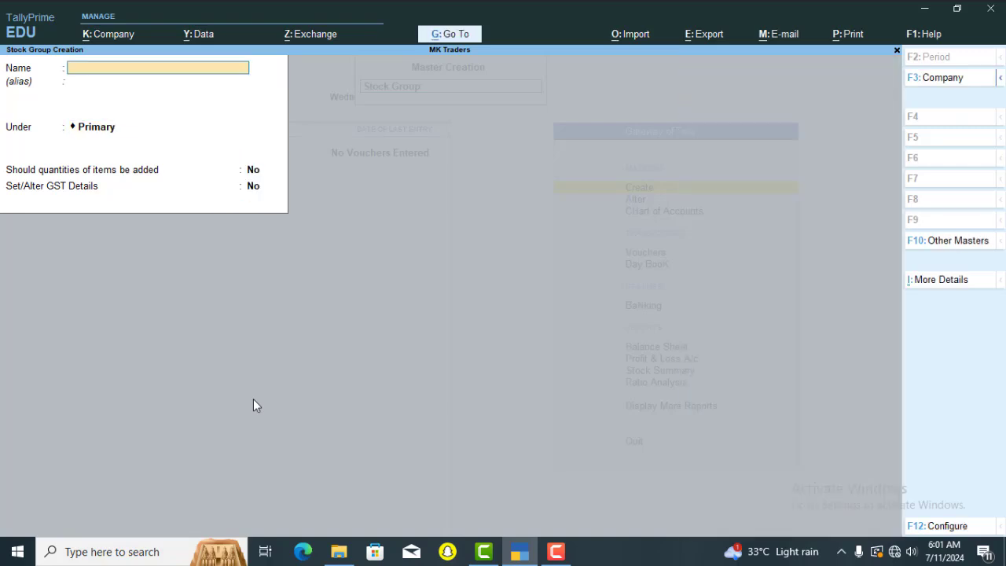
{"action": "key", "text": "Escape"}
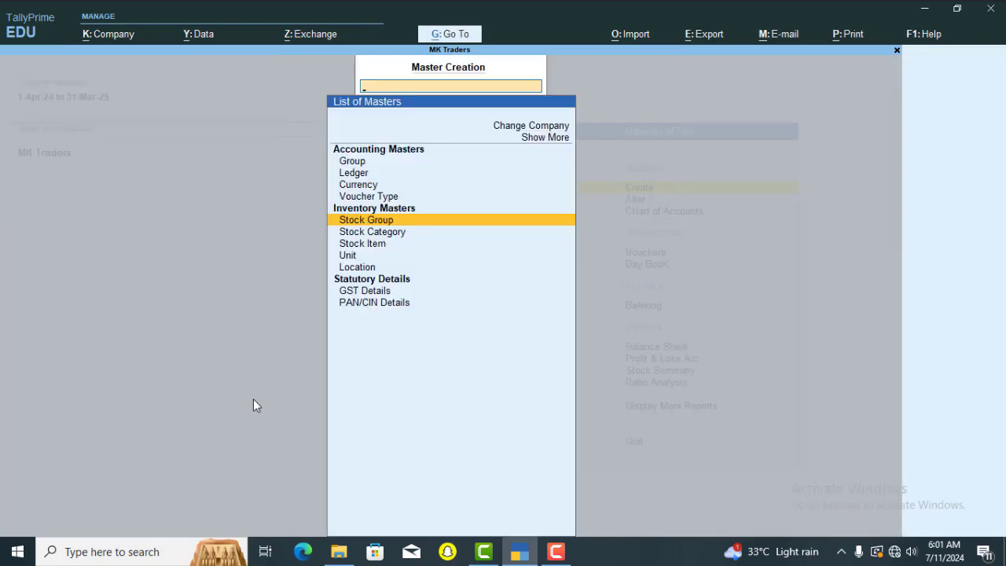
- Create a simple unit of measure with the symbol Kgs and leave unit creation
{"action": "key", "text": "Down"}
{"action": "key", "text": "Down"}
{"action": "key", "text": "Down"}
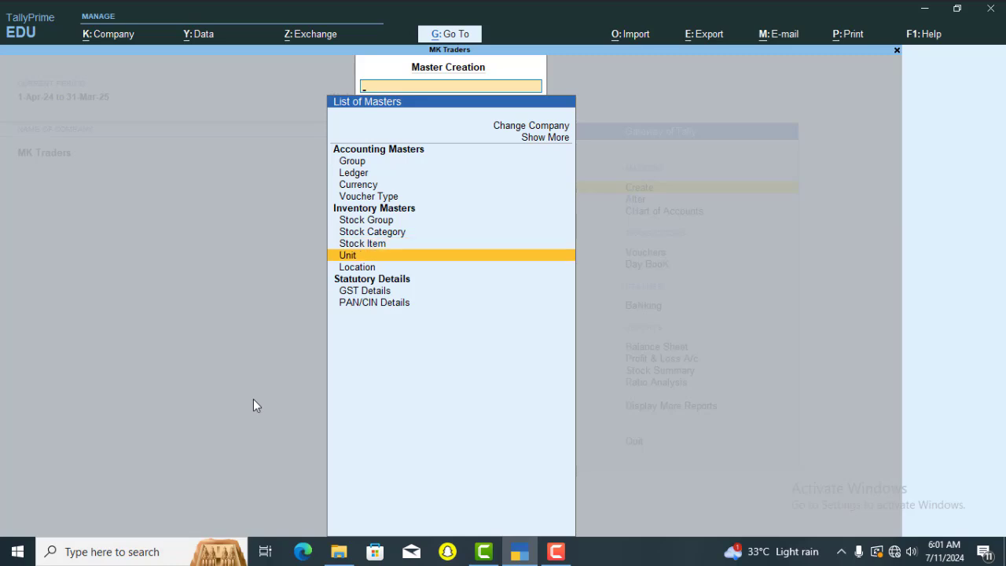
{"action": "key", "text": "Return"}
{"action": "type", "text": "Kgs"}
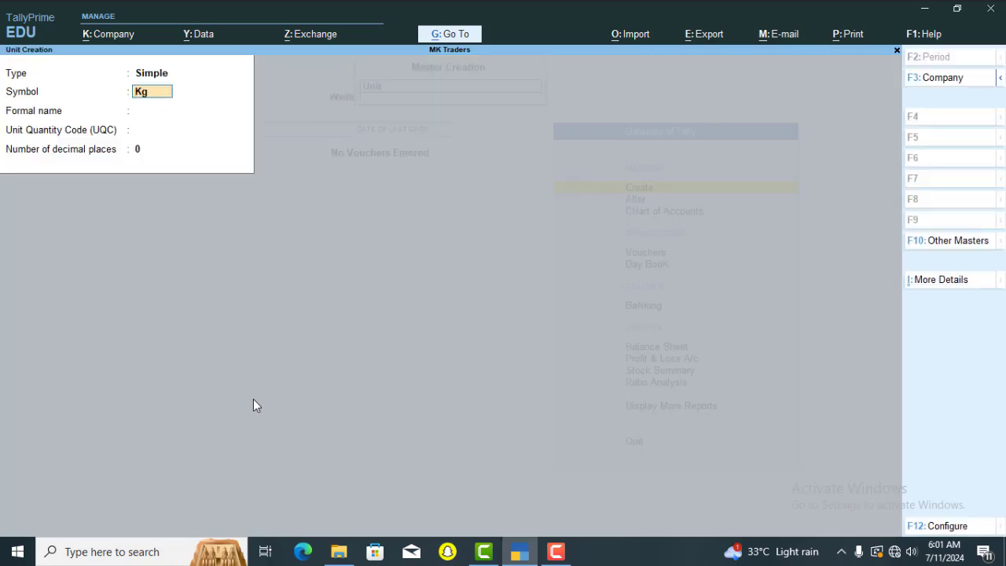
{"action": "key", "text": "Return"}
{"action": "key", "text": "Return"}
{"action": "key", "text": "Return"}
{"action": "key", "text": "Return"}
{"action": "key", "text": "Return"}
{"action": "key", "text": "Escape"}
- Create a stock item named Musterd under the Oil group with unit Kgs, keeping the default statutory details
{"action": "key", "text": "Up"}
{"action": "key", "text": "Return"}
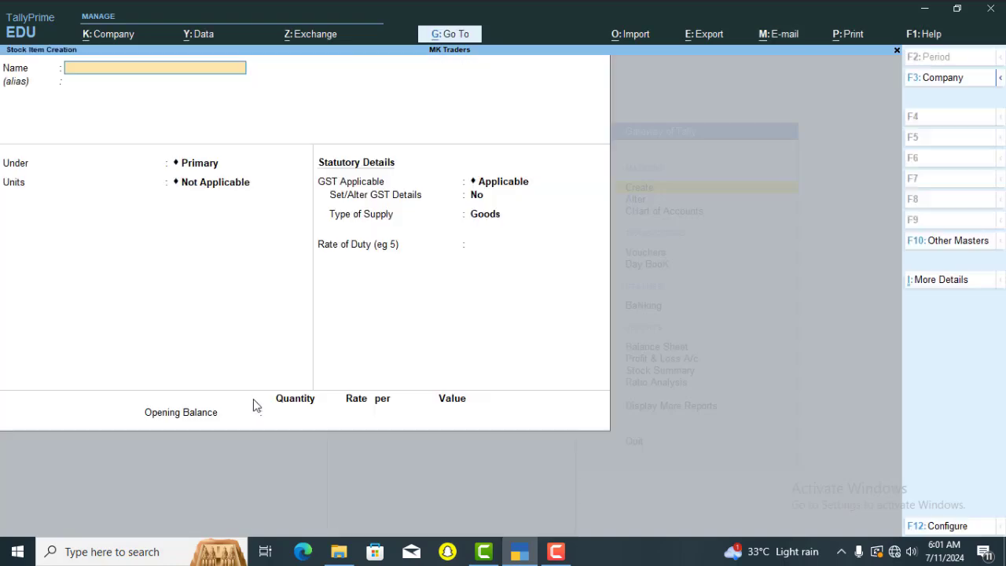
{"action": "type", "text": "Musterd"}
{"action": "key", "text": "Return"}
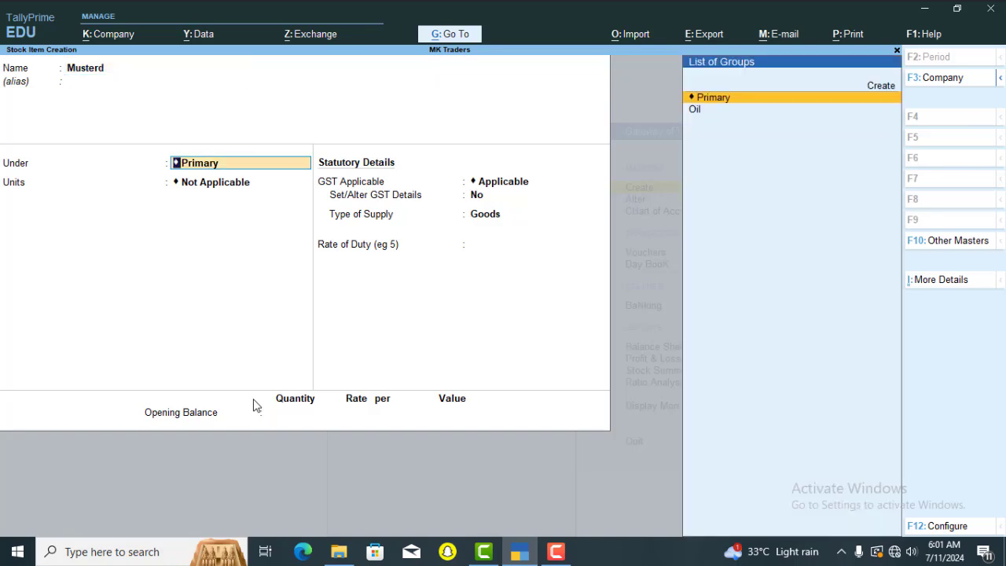
{"action": "key", "text": "Down"}
{"action": "key", "text": "Return"}
{"action": "key", "text": "Down"}
{"action": "key", "text": "Return"}
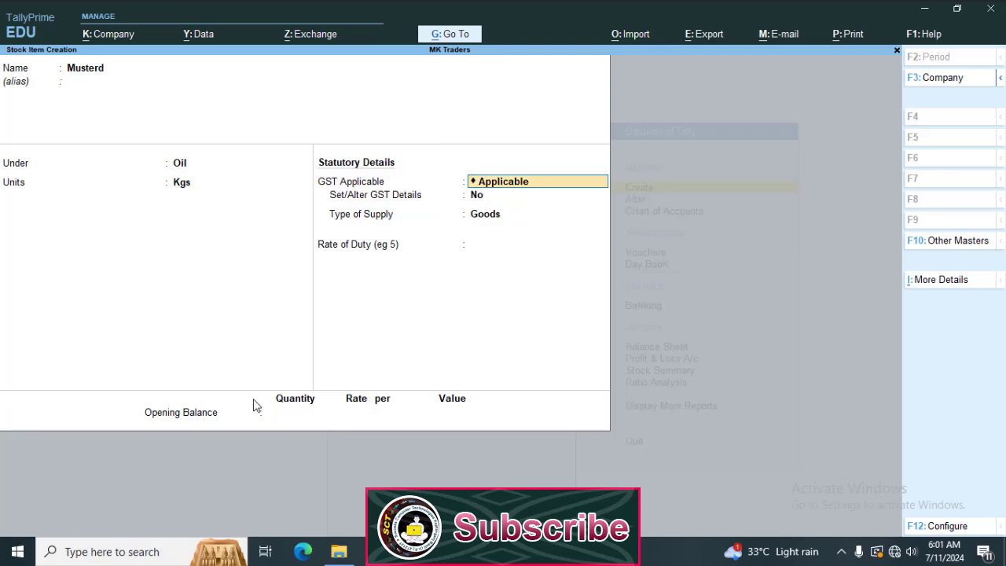
{"action": "key", "text": "Return"}
{"action": "key", "text": "Return"}
{"action": "key", "text": "Return"}
{"action": "type", "text": "8"}
{"action": "key", "text": "Return"}
{"action": "key", "text": "Return"}
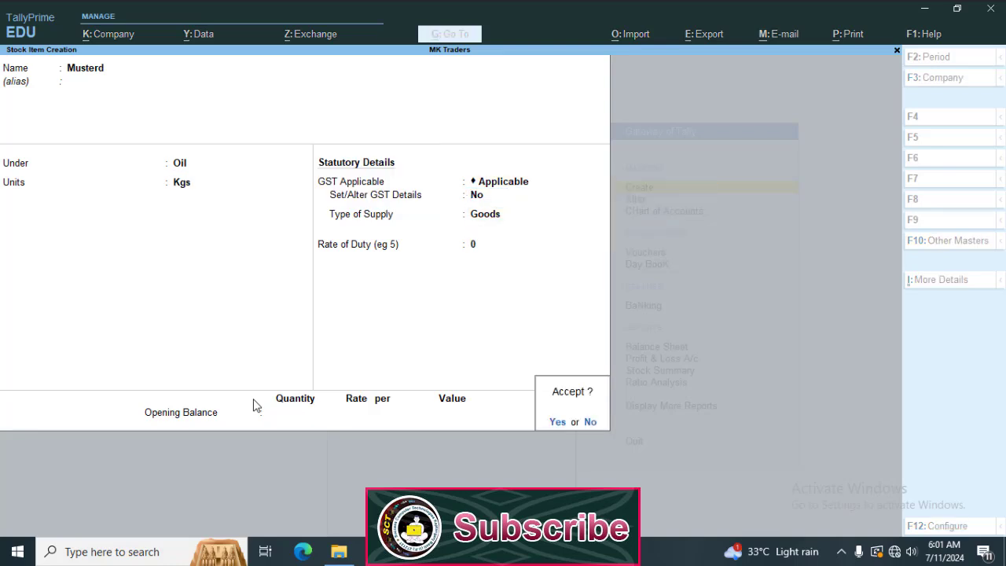
{"action": "key", "text": "Return"}
- Create a stock item named Till under the Oil group with unit Kgs, keeping the default statutory details
{"action": "type", "text": "Till"}
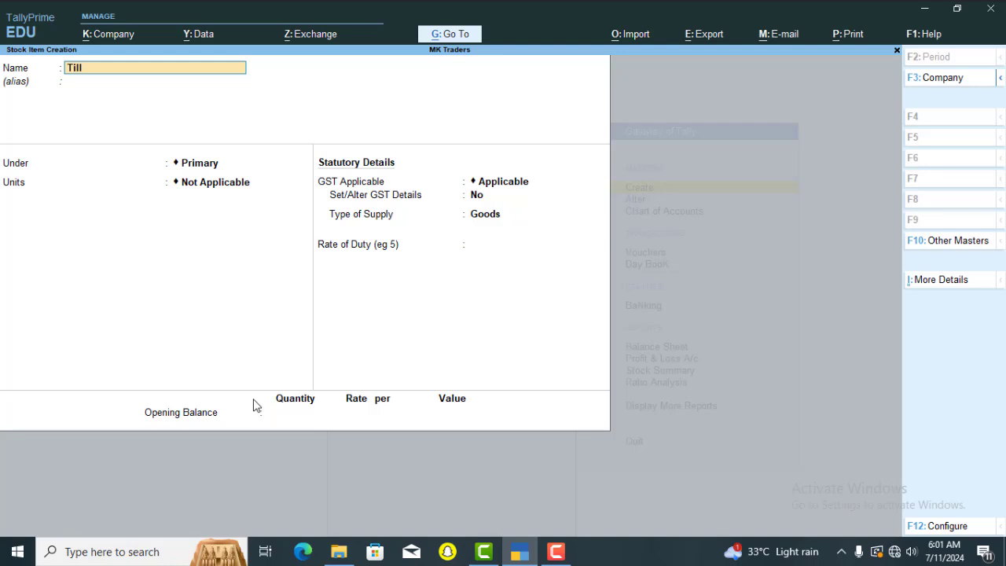
{"action": "key", "text": "Return"}
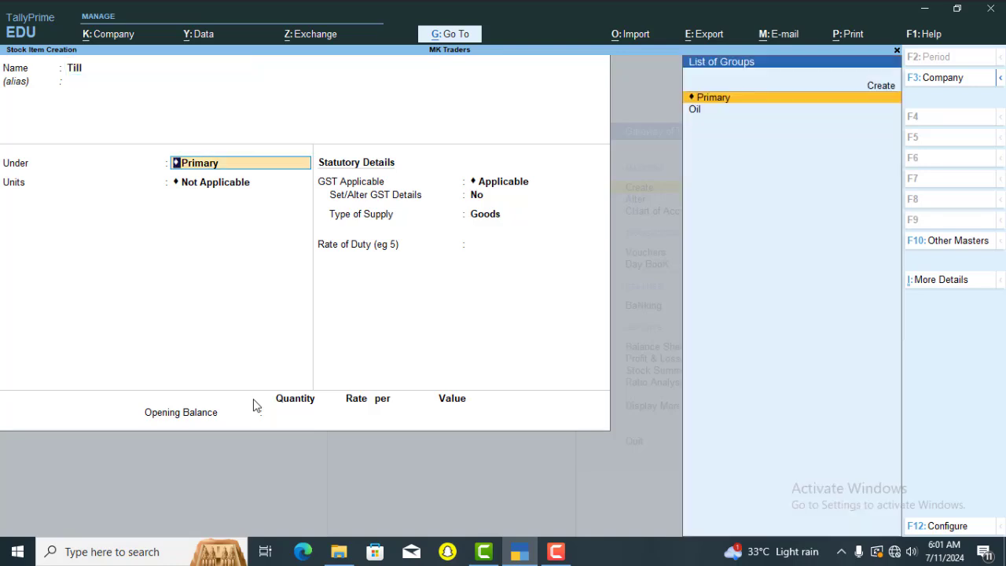
{"action": "key", "text": "Down"}
{"action": "key", "text": "Return"}
{"action": "key", "text": "Down"}
{"action": "key", "text": "Return"}
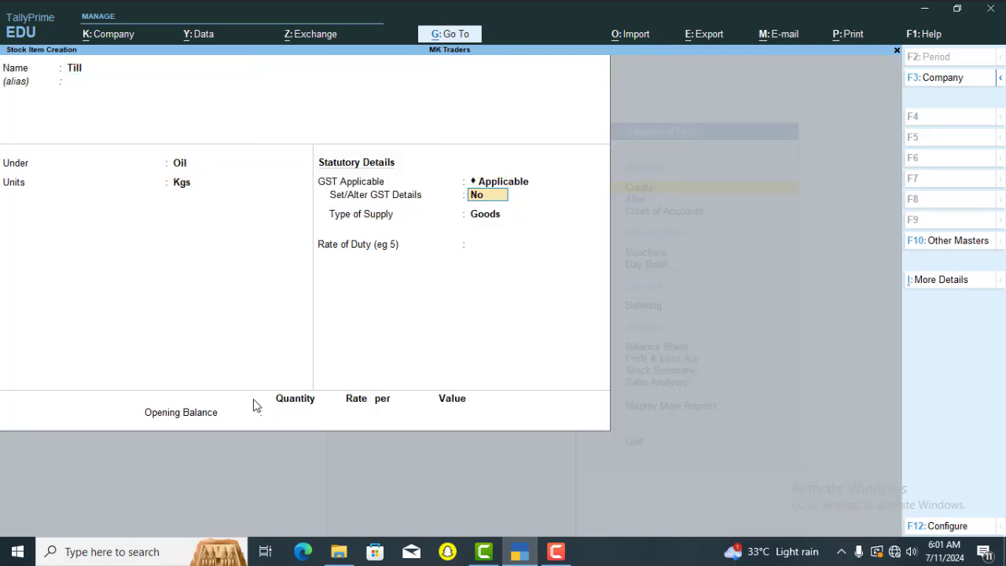
{"action": "key", "text": "Return"}
{"action": "key", "text": "Return"}
{"action": "key", "text": "Return"}
{"action": "key", "text": "Return"}
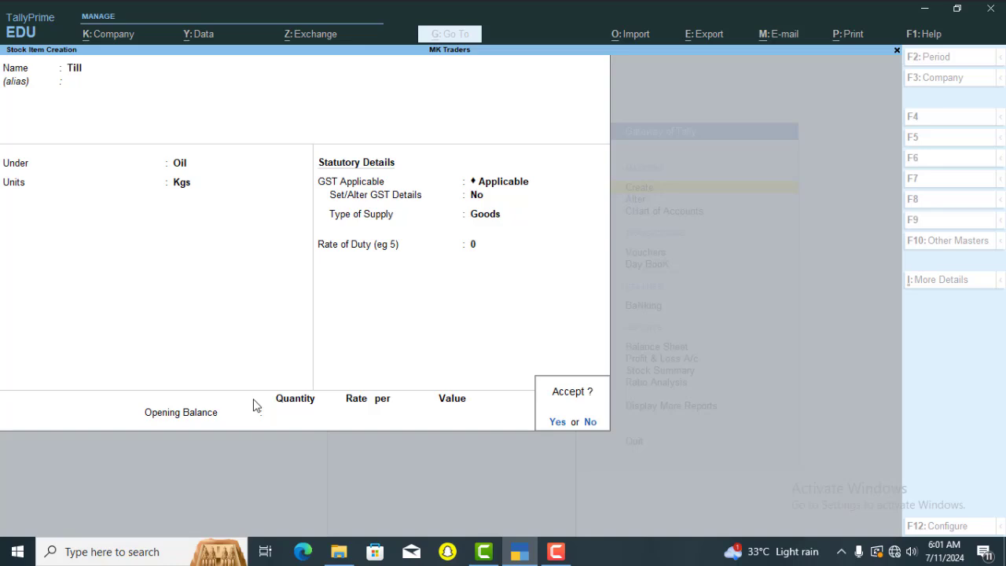
{"action": "key", "text": "Return"}
- Name the next new stock item Soyabean
{"action": "type", "text": "Soy"}
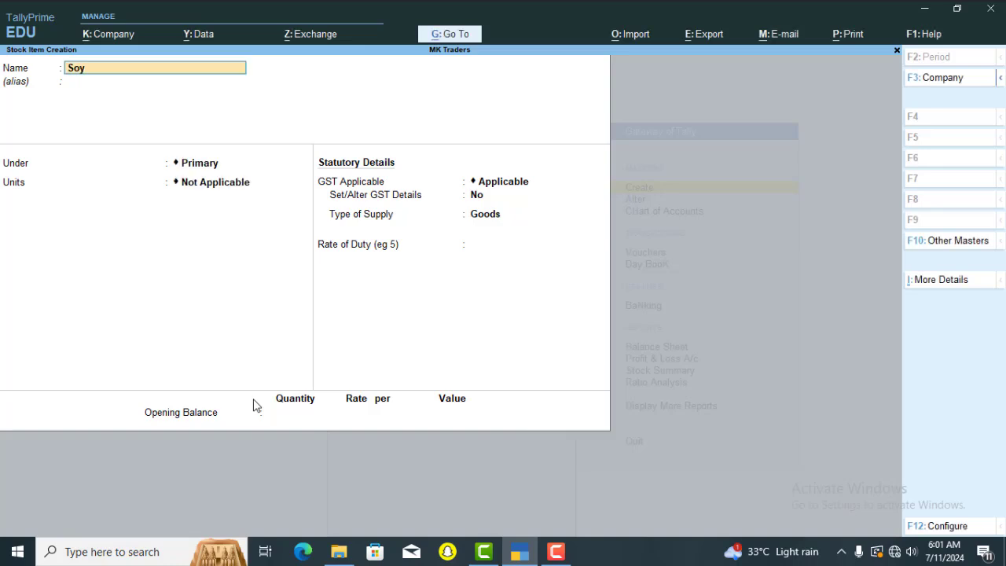
{"action": "type", "text": "aban"}
{"action": "key", "text": "Return"}
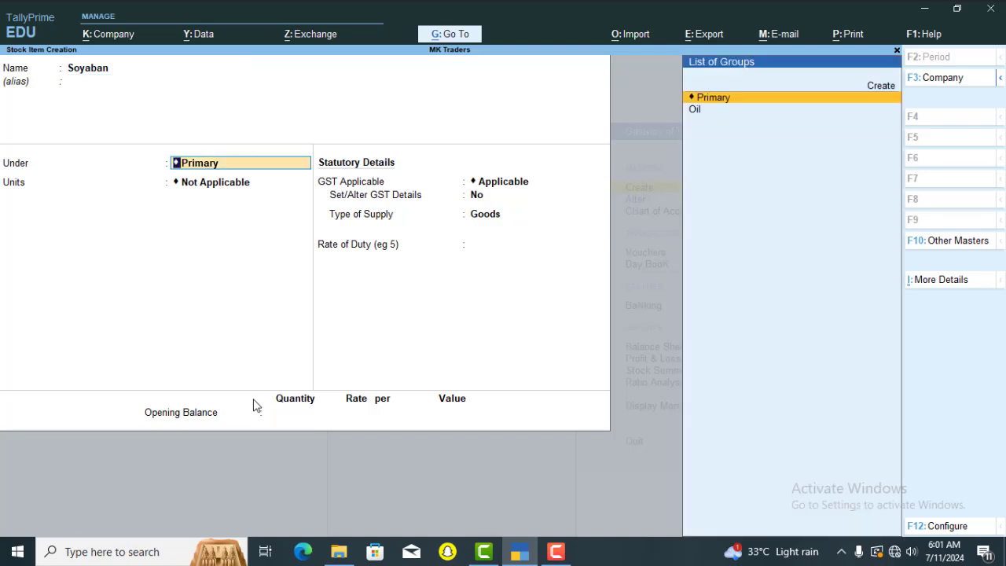
{"action": "key", "text": "BackSpace"}
{"action": "type", "text": "Soy"}
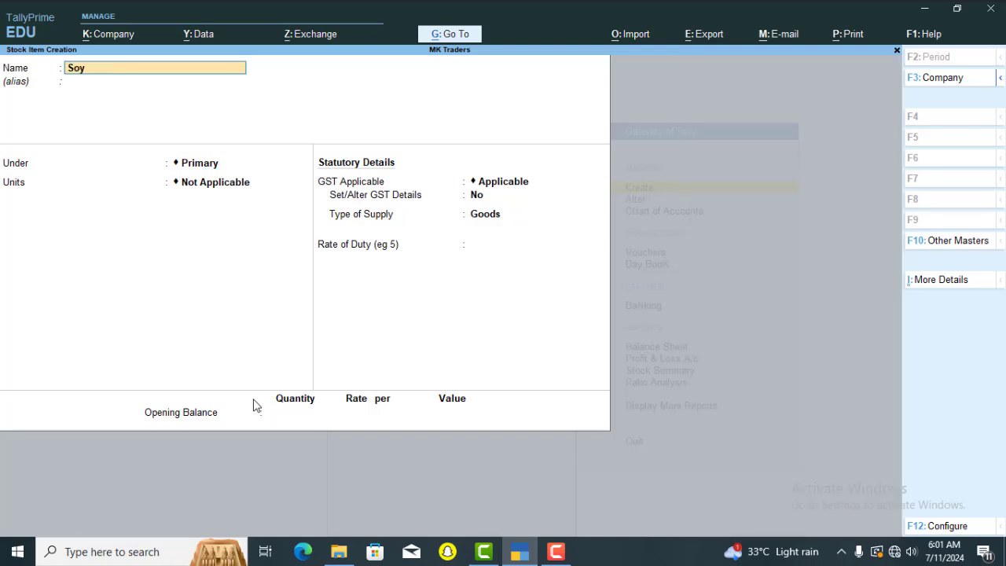
{"action": "type", "text": "aba"}
{"action": "type", "text": "ean"}
{"action": "key", "text": "Return"}
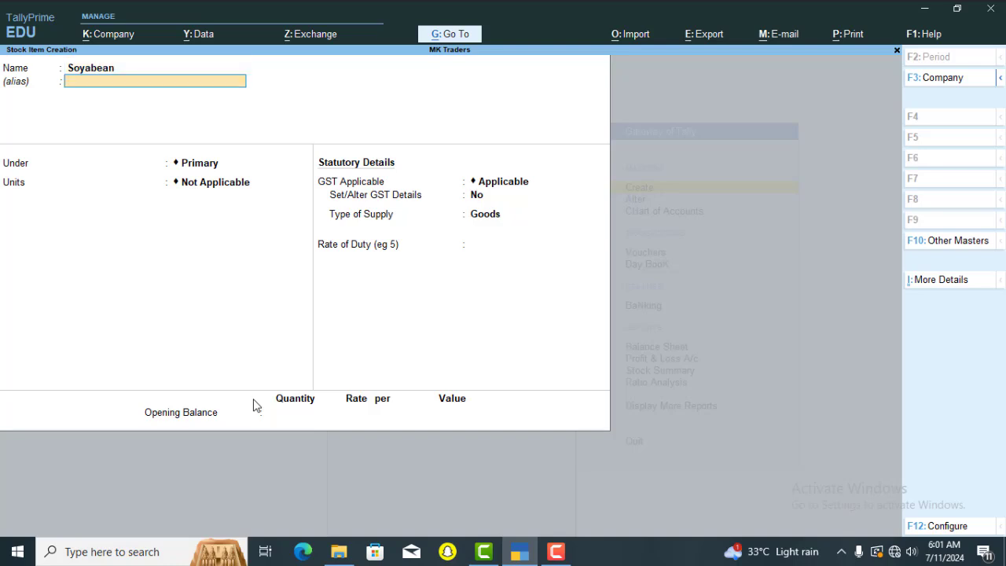
- Place Soyabean under the Oil group with unit Kgs, save it with default statutory details, and leave stock item creation
{"action": "key", "text": "Return"}
{"action": "key", "text": "Down"}
{"action": "key", "text": "Return"}
{"action": "key", "text": "Down"}
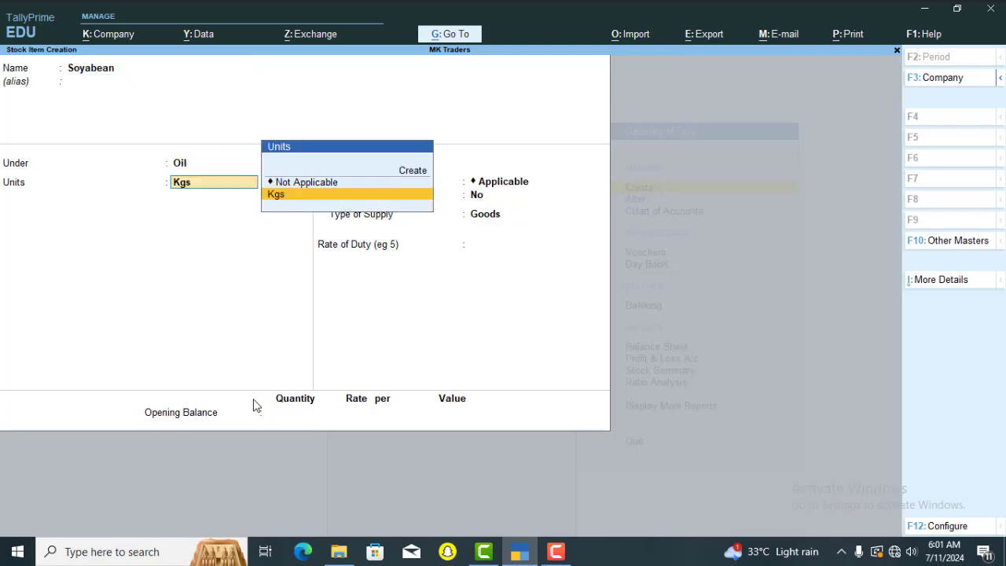
{"action": "key", "text": "Return"}
{"action": "key", "text": "Return"}
{"action": "key", "text": "Return"}
{"action": "key", "text": "Return"}
{"action": "key", "text": "Return"}
{"action": "key", "text": "Return"}
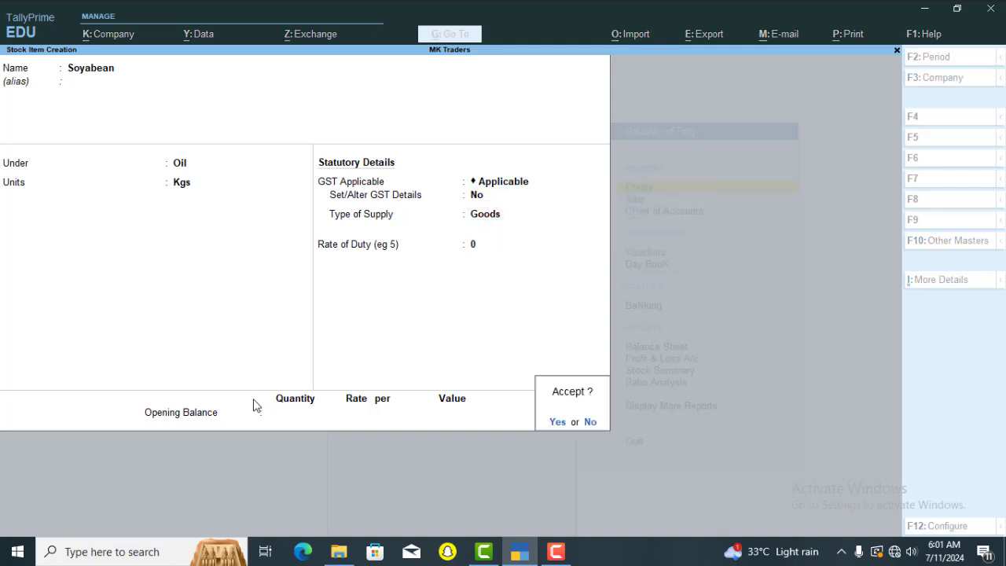
{"action": "key", "text": "Return"}
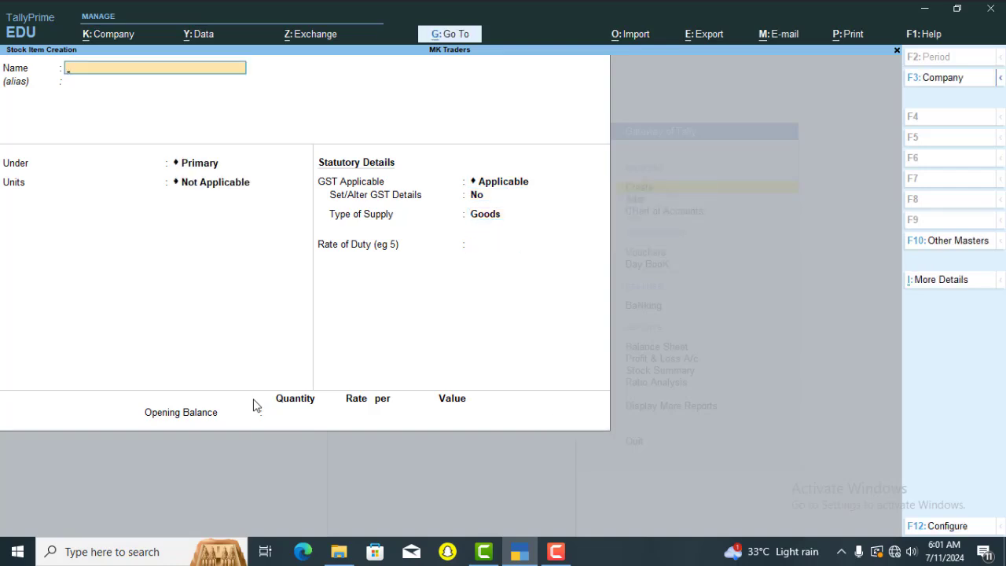
{"action": "key", "text": "Escape"}
{"action": "key", "text": "Escape"}
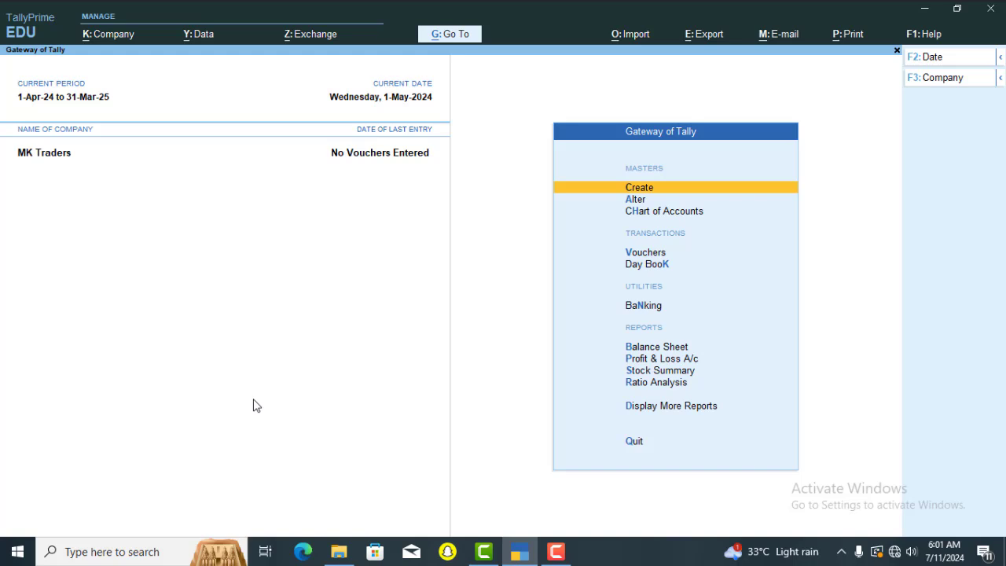
- Start a purchase voucher with supplier invoice number asdf, keeping the invoice date 1-May-24
{"action": "key", "text": "Down"}
{"action": "key", "text": "Down"}
{"action": "key", "text": "Down"}
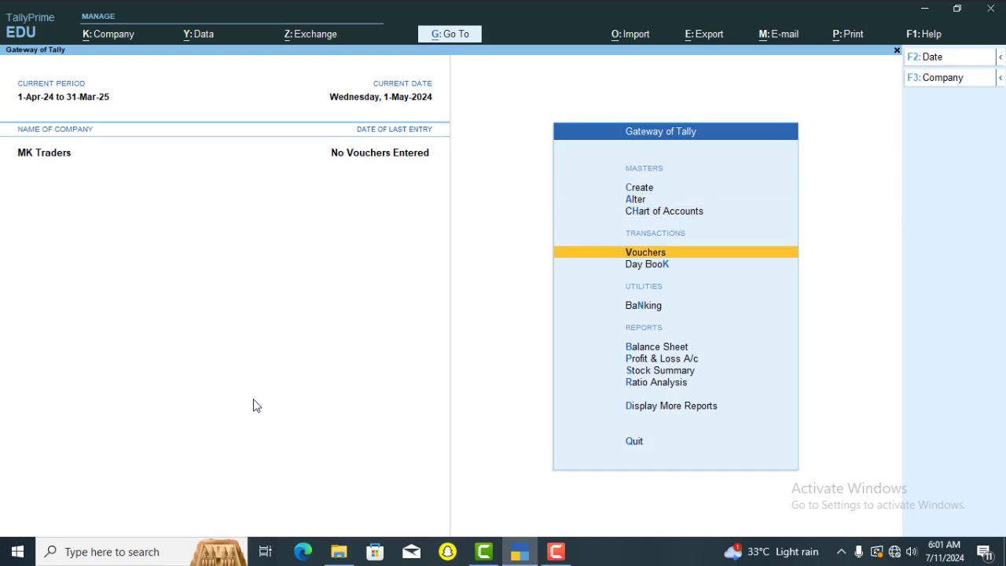
{"action": "key", "text": "Return"}
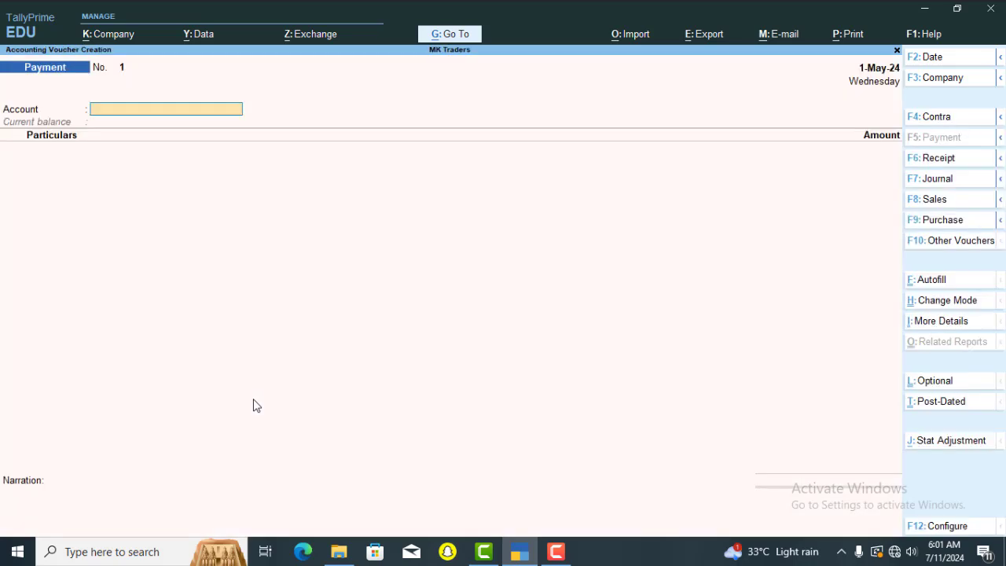
{"action": "left_click", "coordinate": [943, 226]}
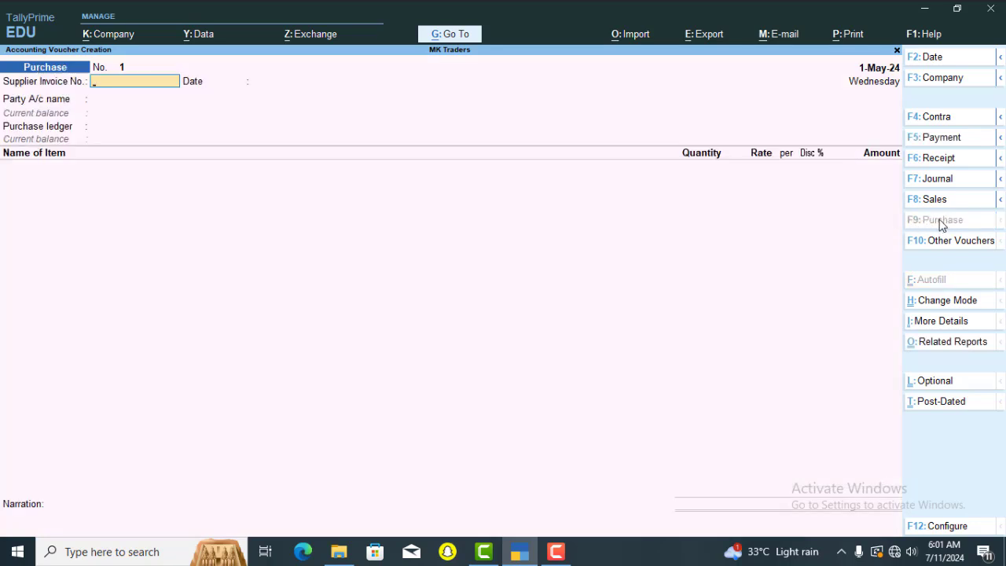
{"action": "type", "text": "asdf"}
{"action": "key", "text": "Return"}
{"action": "key", "text": "Return"}
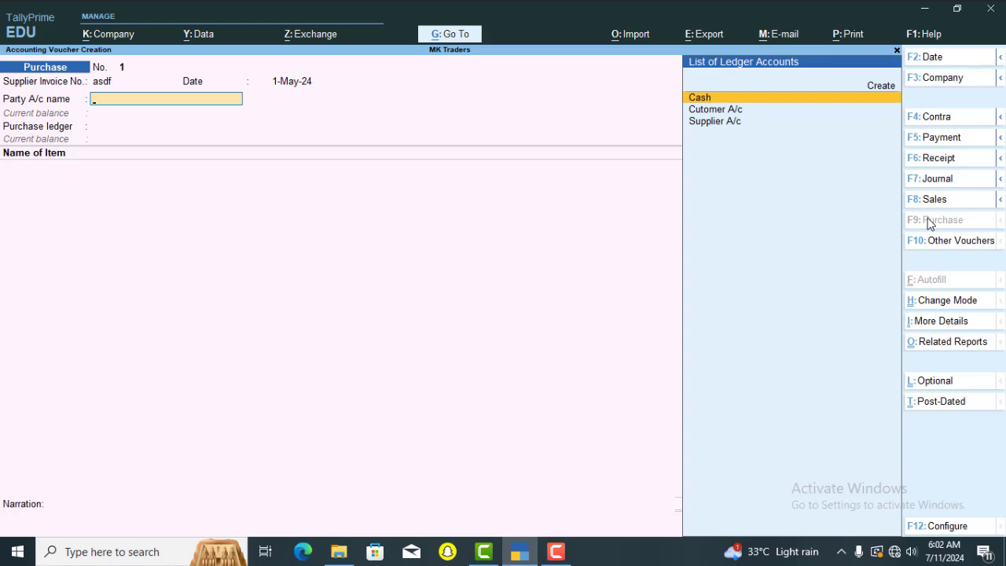
- Set the party to Supplier A/c with receipt and party details left as they are, and the purchase ledger to Purchase A/c
{"action": "key", "text": "Down"}
{"action": "key", "text": "Down"}
{"action": "key", "text": "Return"}
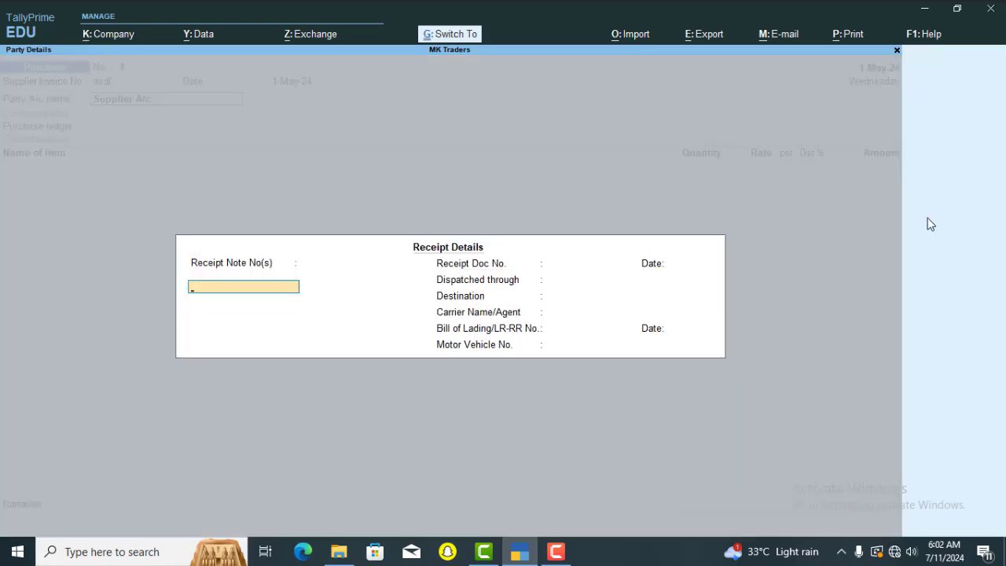
{"action": "key", "text": "ctrl+a"}
{"action": "key", "text": "ctrl+a"}
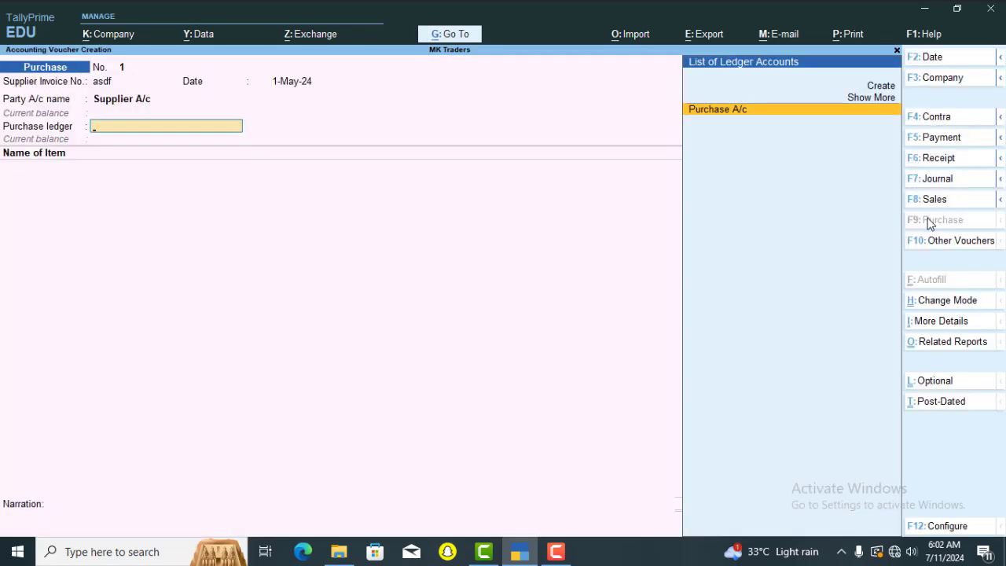
{"action": "key", "text": "Return"}
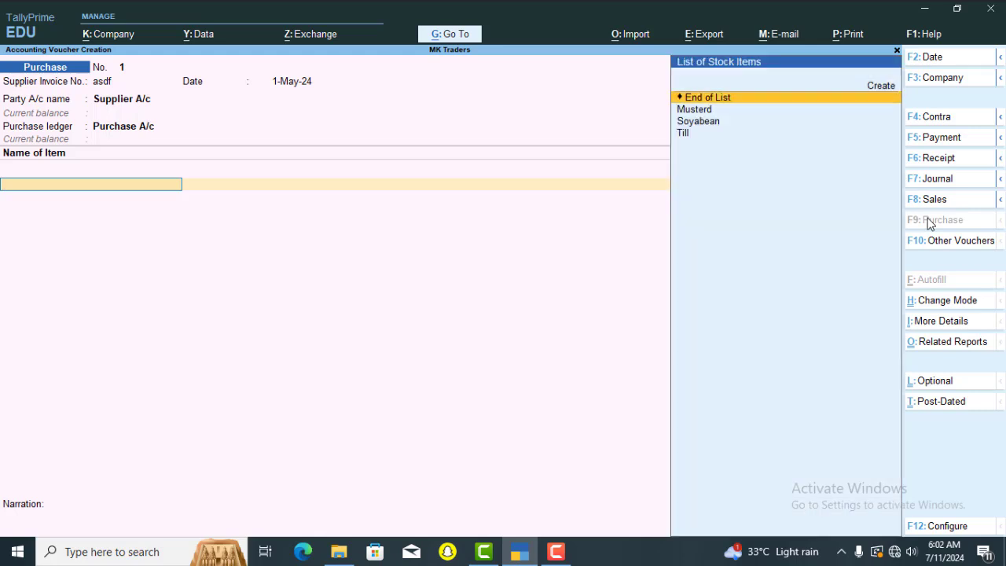
- Add Musterd to the purchase voucher with quantity 100 Kgs, rate 150 per Kgs and an 8% discount
{"action": "key", "text": "Down"}
{"action": "key", "text": "Return"}
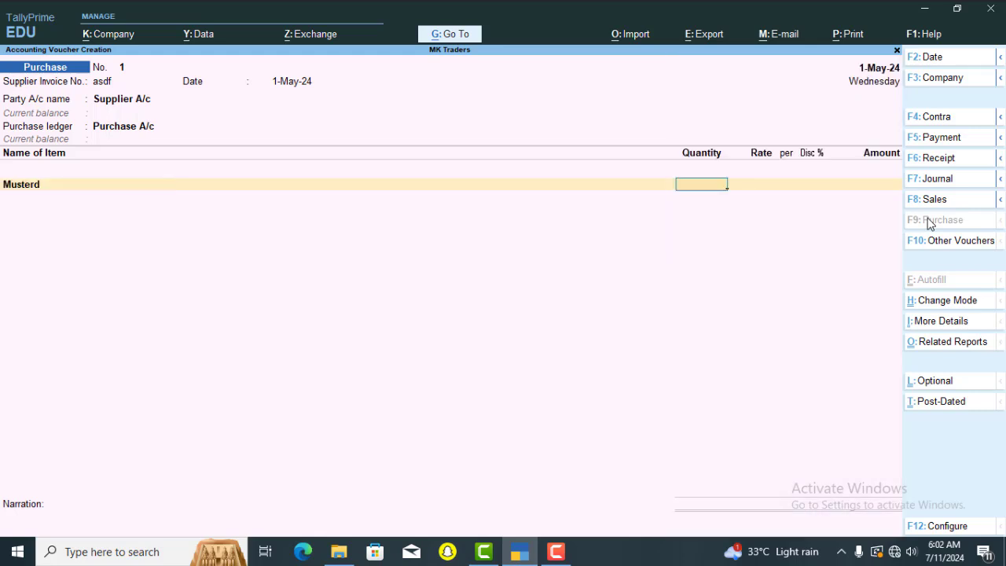
{"action": "type", "text": "100"}
{"action": "key", "text": "Return"}
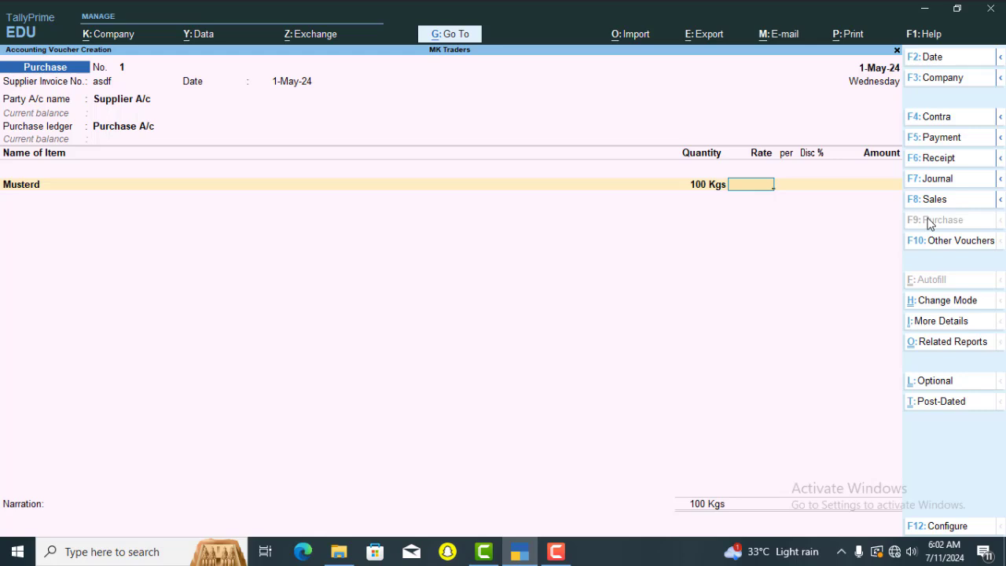
{"action": "type", "text": "1500"}
{"action": "key", "text": "BackSpace"}
{"action": "key", "text": "Return"}
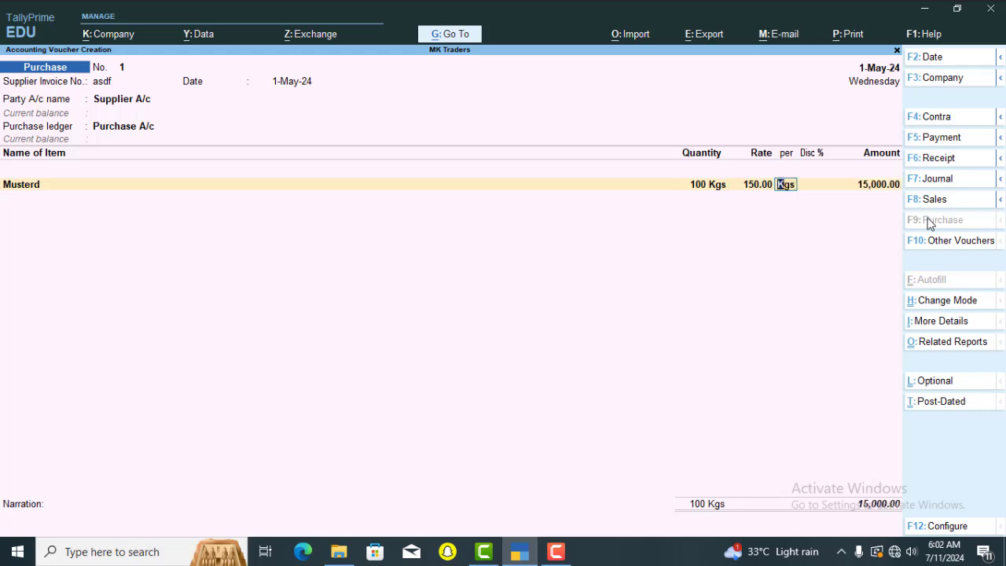
{"action": "key", "text": "Return"}
{"action": "type", "text": "25"}
{"action": "key", "text": "BackSpace"}
{"action": "key", "text": "BackSpace"}
{"action": "type", "text": "8"}
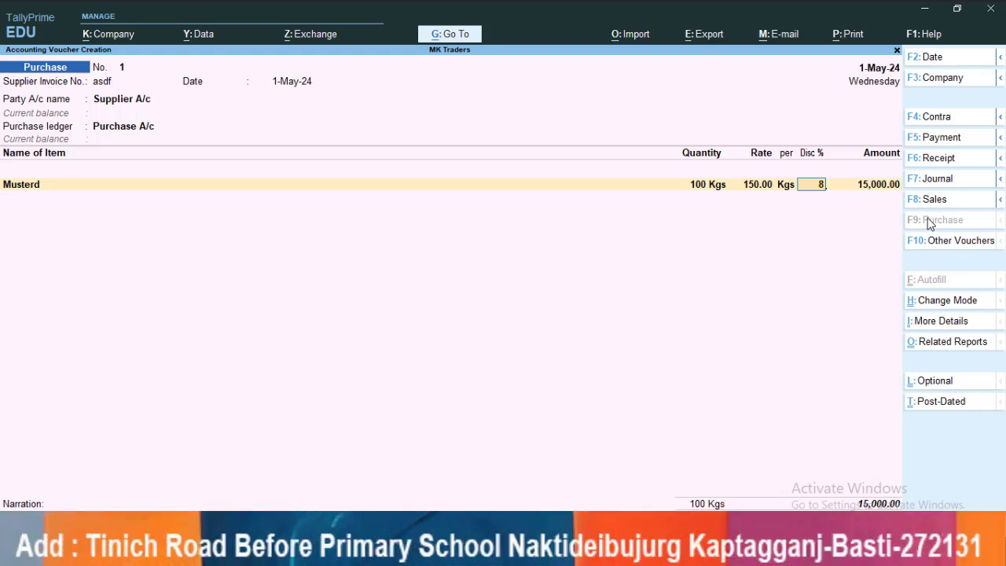
{"action": "key", "text": "Return"}
{"action": "key", "text": "Return"}
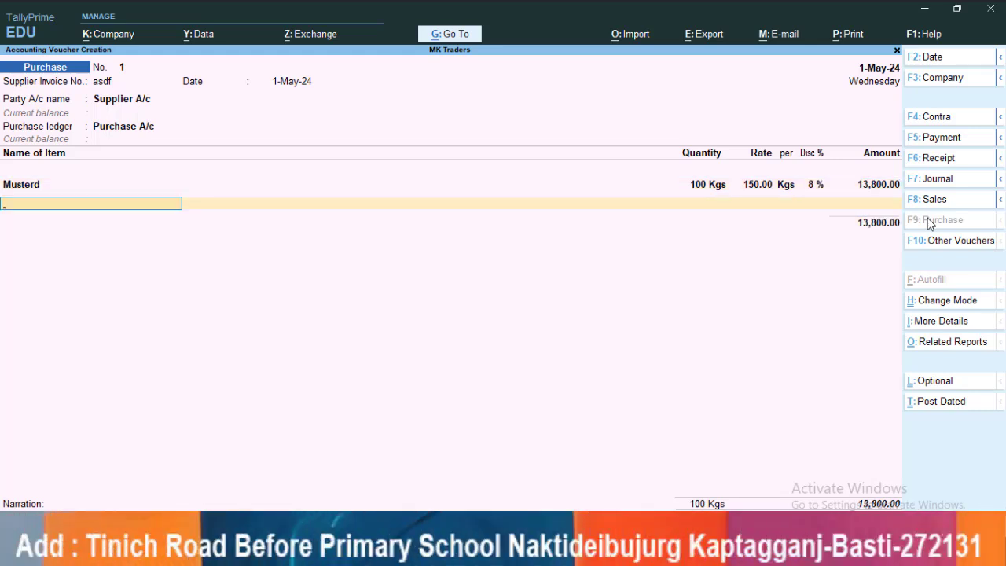
- Add Till to the purchase voucher with quantity 100 Kgs, rate 140 per Kgs and a 12.5% discount
{"action": "key", "text": "Down"}
{"action": "key", "text": "Down"}
{"action": "key", "text": "Down"}
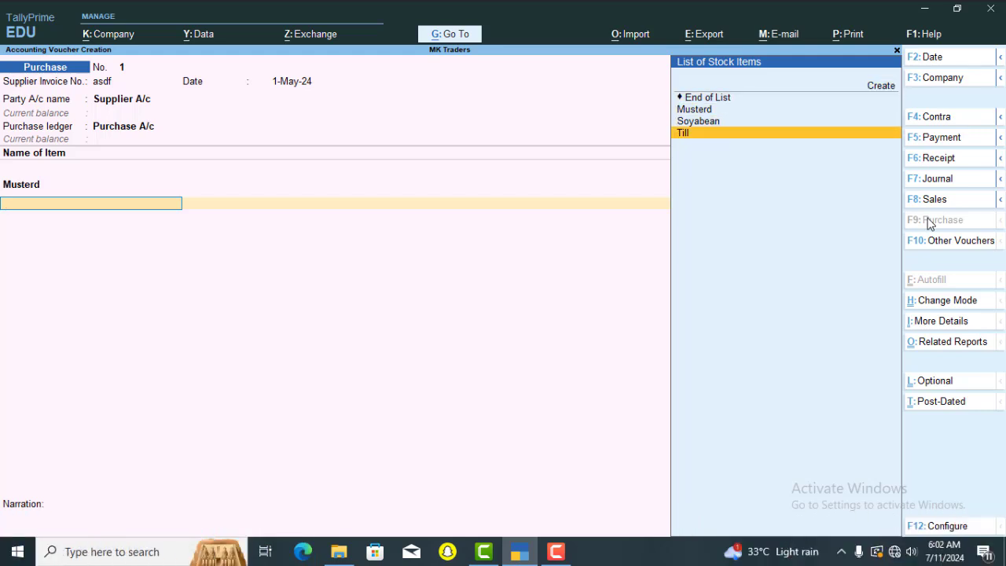
{"action": "key", "text": "Return"}
{"action": "type", "text": "100"}
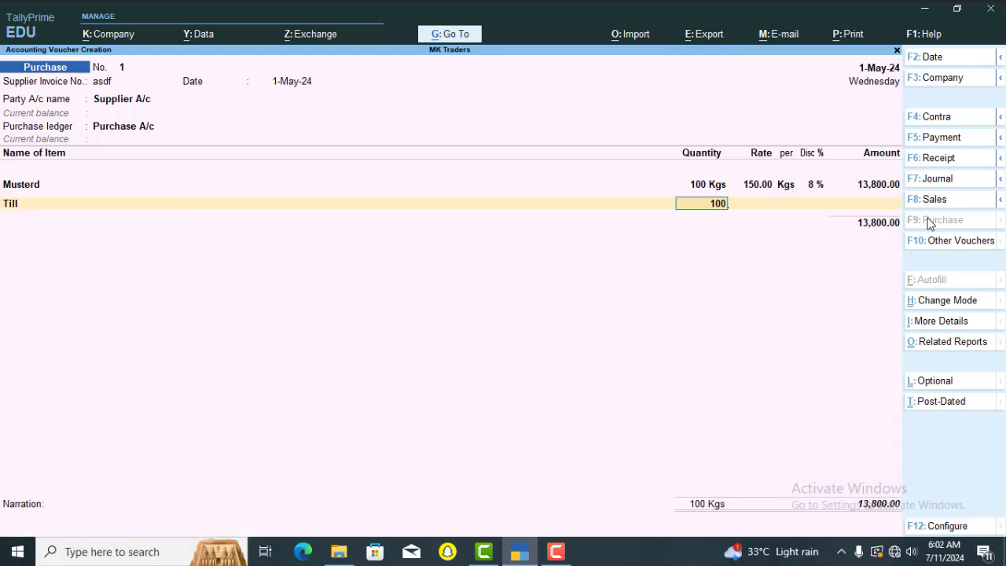
{"action": "key", "text": "Return"}
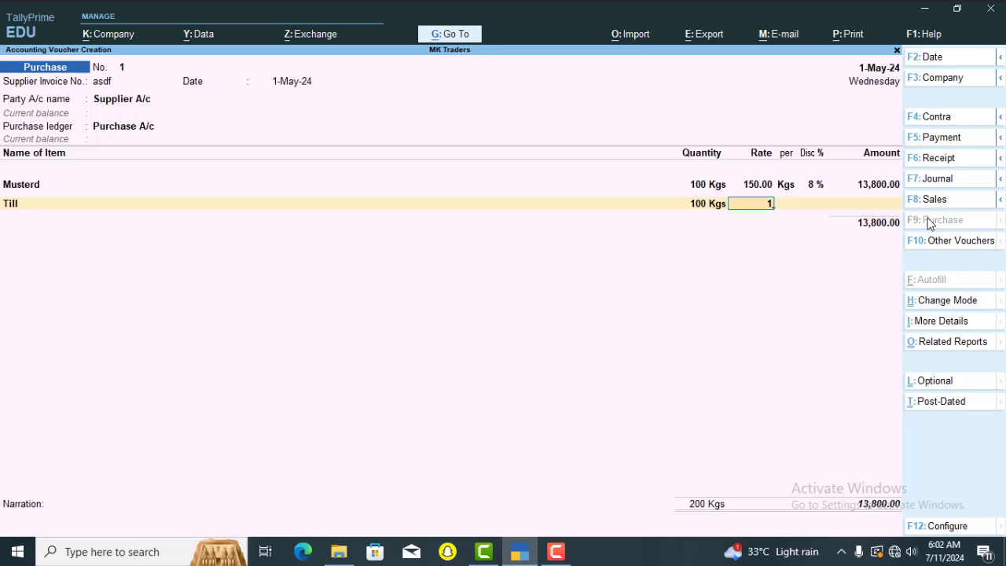
{"action": "type", "text": "40"}
{"action": "key", "text": "Return"}
{"action": "key", "text": "Return"}
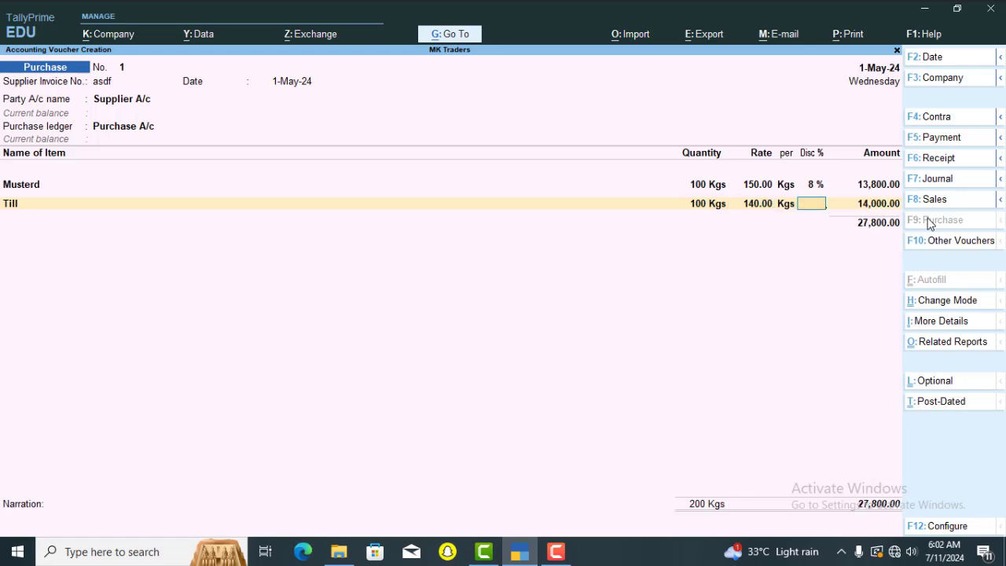
{"action": "type", "text": "12.5"}
{"action": "key", "text": "Return"}
{"action": "key", "text": "Return"}
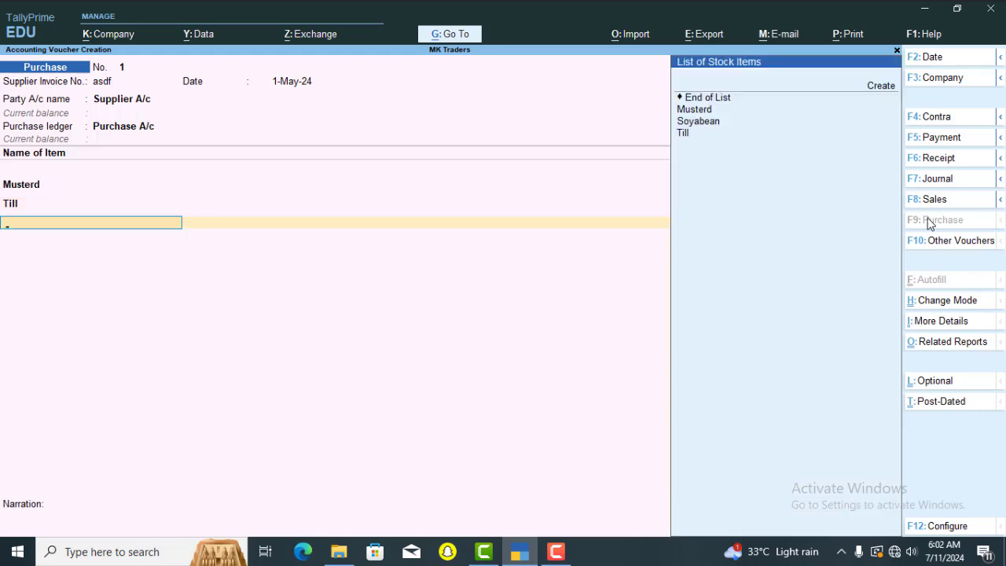
- Add Soyabean to the purchase voucher with quantity 100 Kgs, rate 120 per Kgs and a 5.5% discount
{"action": "key", "text": "Down"}
{"action": "key", "text": "Down"}
{"action": "key", "text": "Return"}
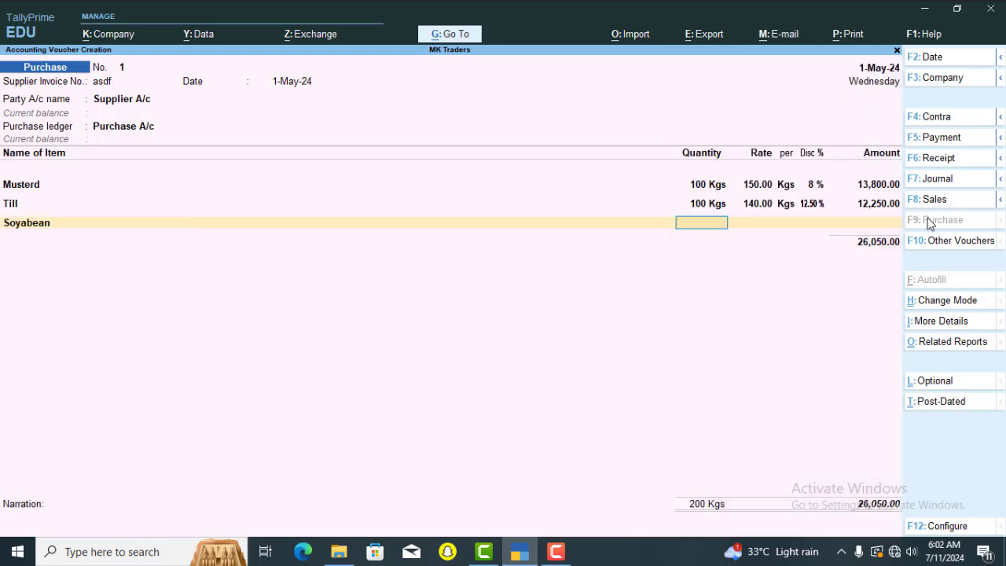
{"action": "type", "text": "100"}
{"action": "key", "text": "Return"}
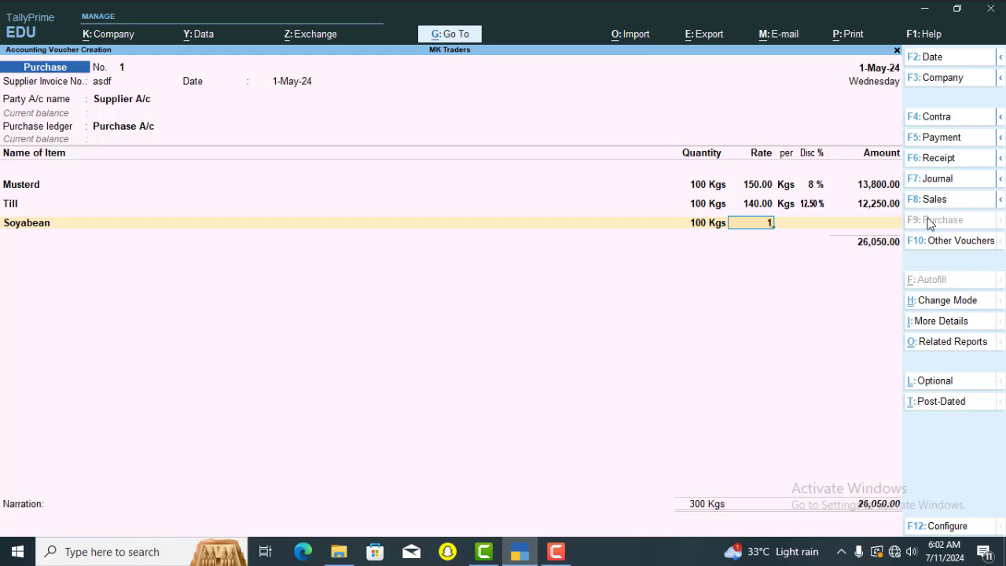
{"action": "type", "text": "120"}
{"action": "key", "text": "Return"}
{"action": "key", "text": "Return"}
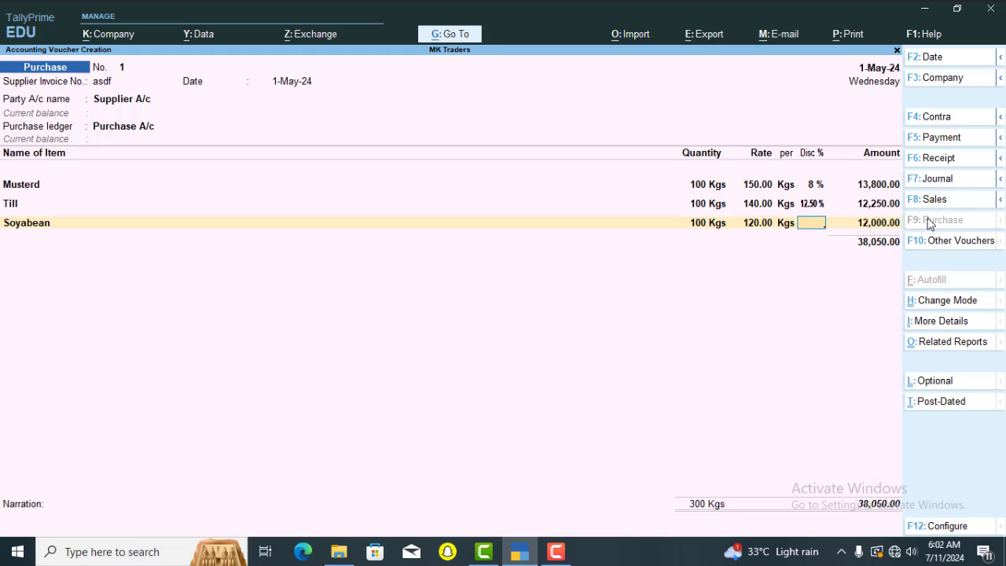
{"action": "type", "text": "5.5"}
{"action": "key", "text": "Return"}
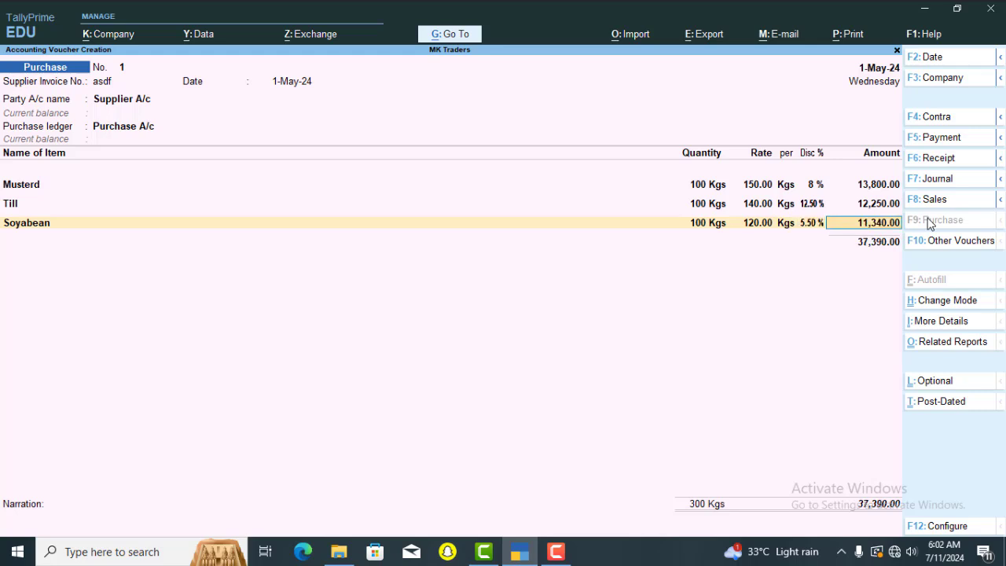
{"action": "key", "text": "Return"}
- End the item list and save the purchase voucher with bill-wise New Ref asdf for the full amount and no narration
{"action": "key", "text": "Return"}
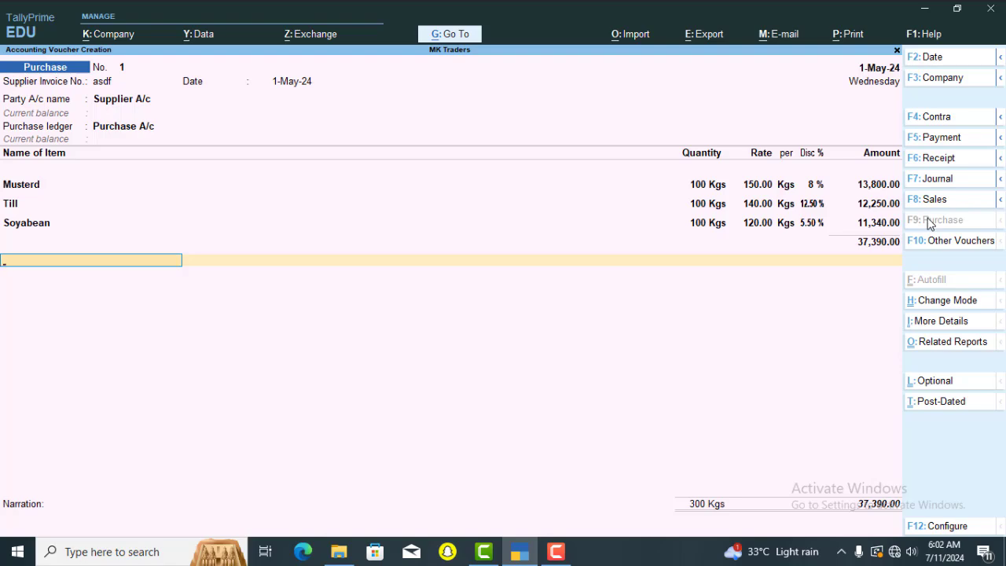
{"action": "key", "text": "Return"}
{"action": "key", "text": "Return"}
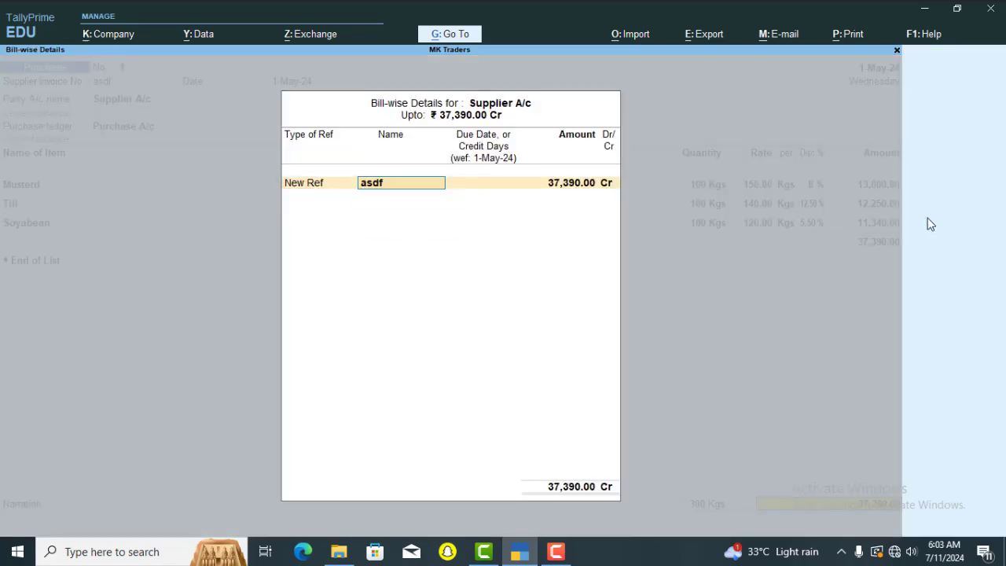
{"action": "key", "text": "Return"}
{"action": "key", "text": "Return"}
{"action": "key", "text": "Return"}
{"action": "key", "text": "Return"}
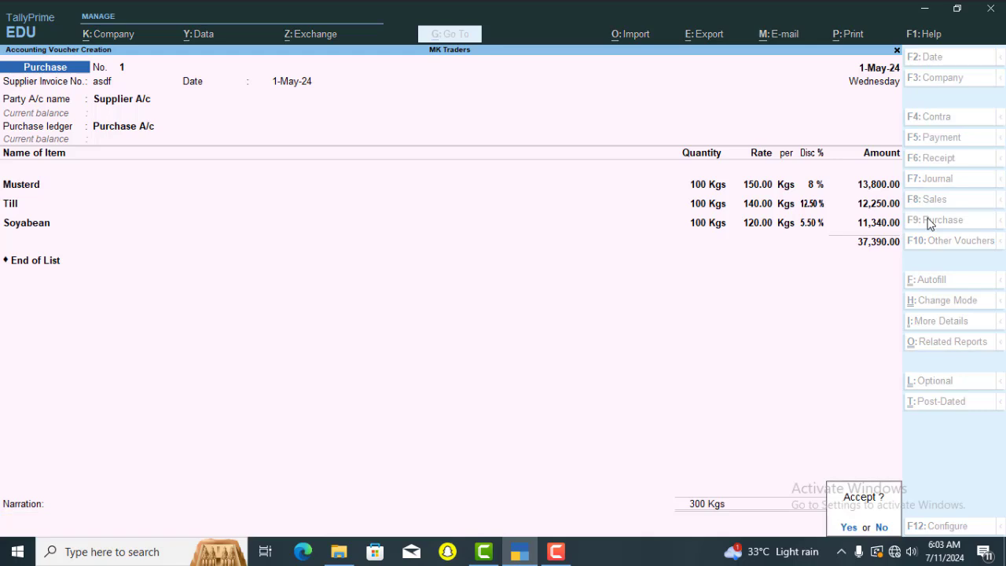
{"action": "key", "text": "Return"}
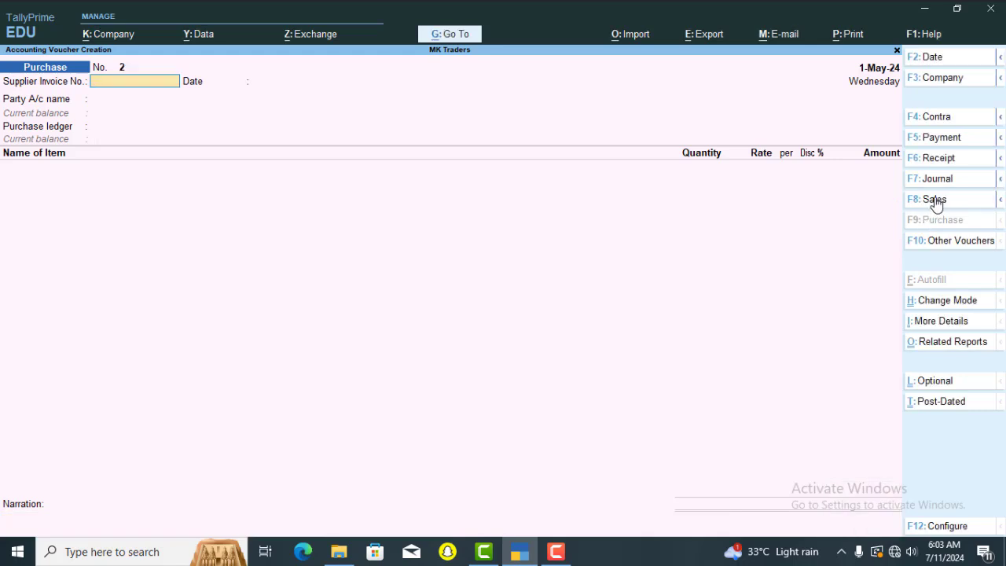
- Start a sales voucher for party Cutomer A/c, leaving dispatch and party details as they are, with sales ledger Sales A/c
{"action": "left_click", "coordinate": [935, 200]}
{"action": "key", "text": "Down"}
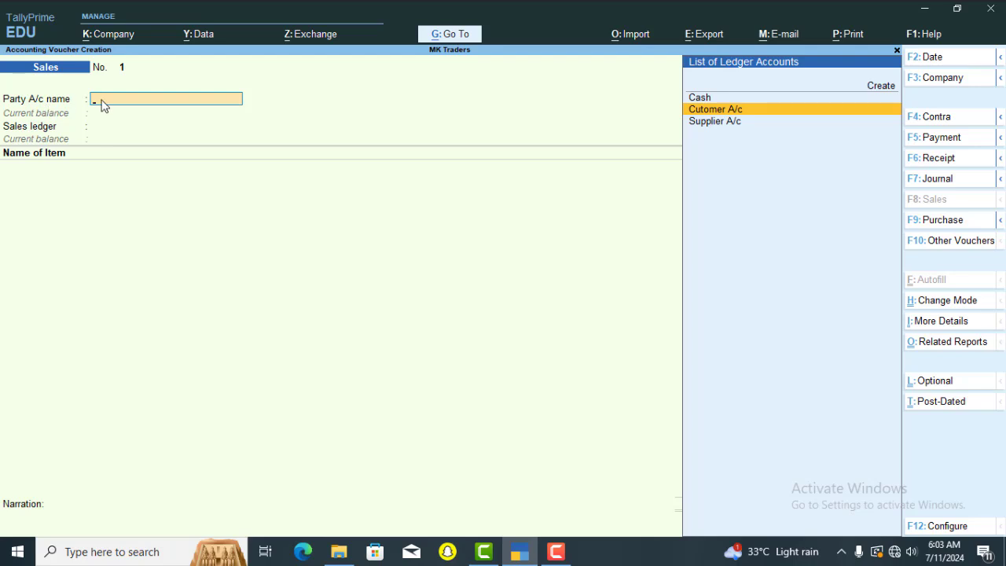
{"action": "key", "text": "Return"}
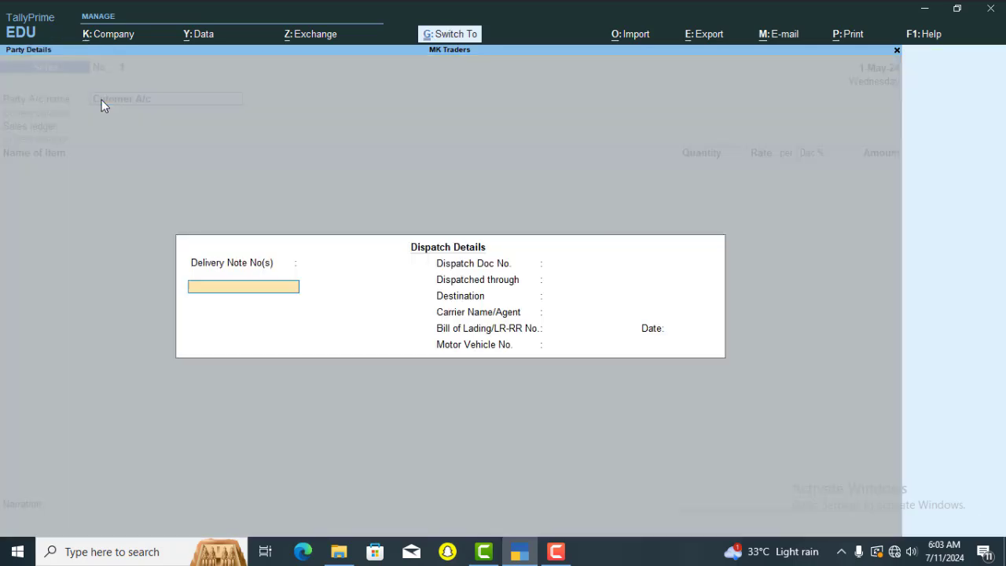
{"action": "key", "text": "ctrl+a"}
{"action": "key", "text": "ctrl+a"}
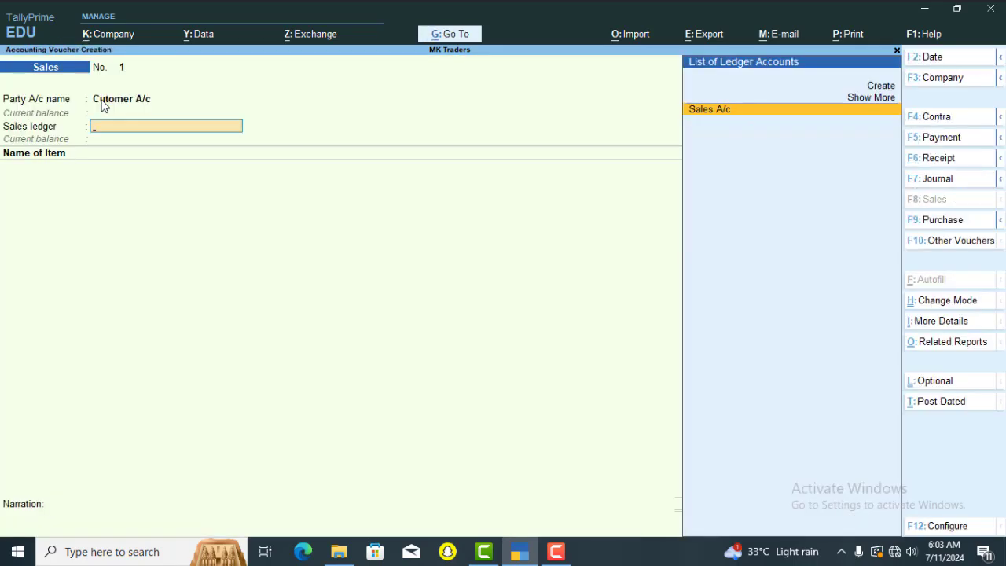
{"action": "key", "text": "Return"}
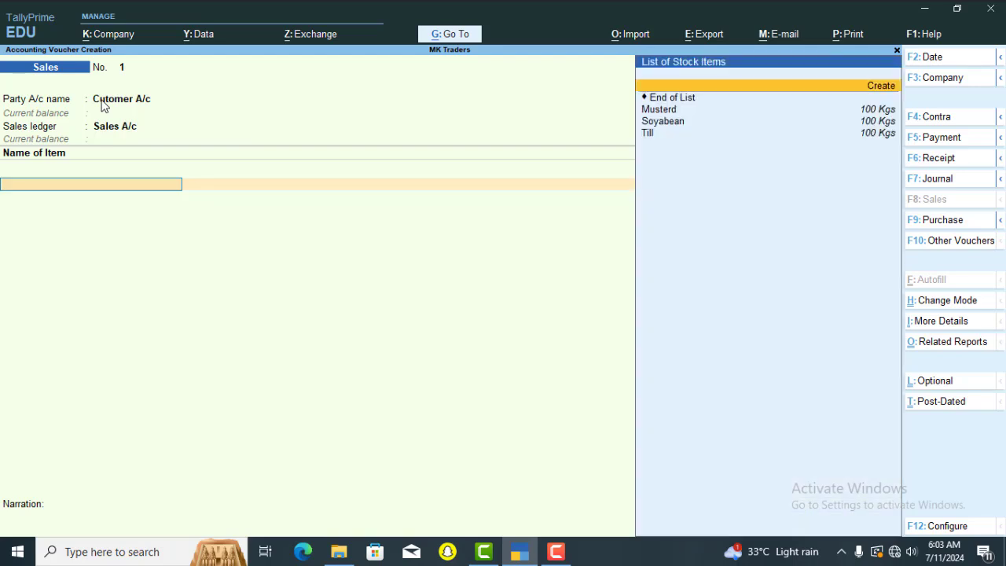
- Add Musterd to the sales voucher with quantity 10 Kgs, rate 180 per Kgs and a 5.3% discount
{"action": "key", "text": "Return"}
{"action": "type", "text": "10"}
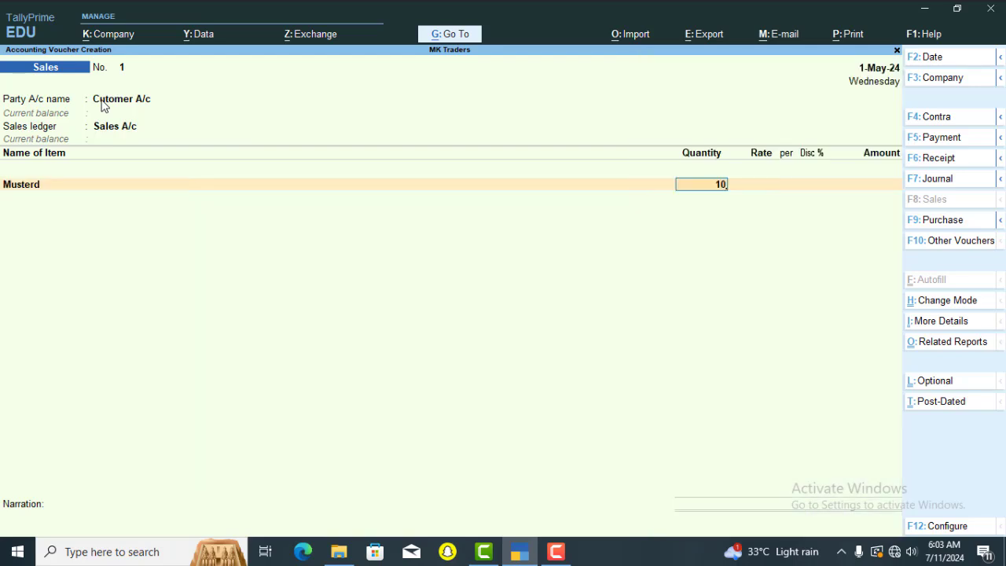
{"action": "key", "text": "Return"}
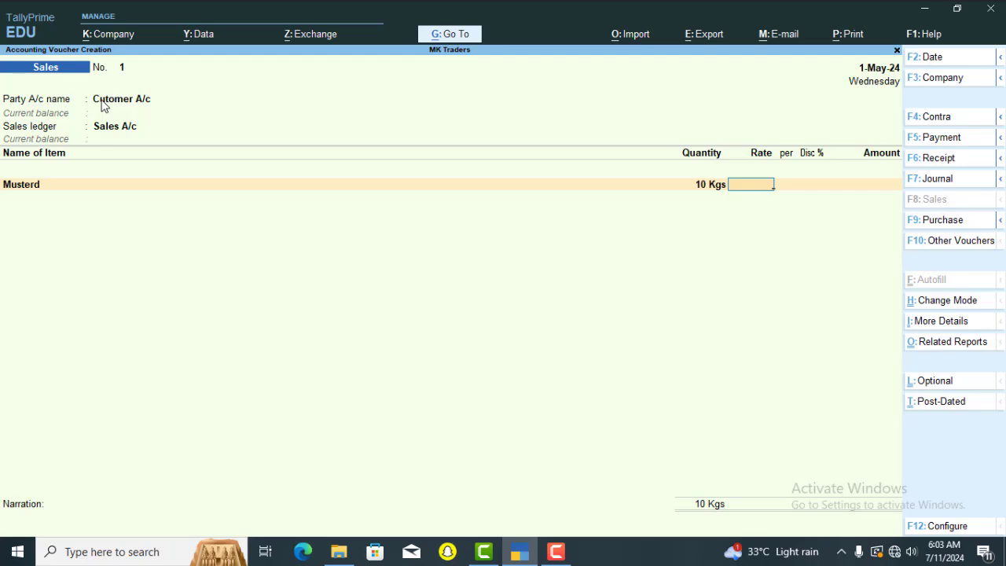
{"action": "type", "text": "180"}
{"action": "key", "text": "Return"}
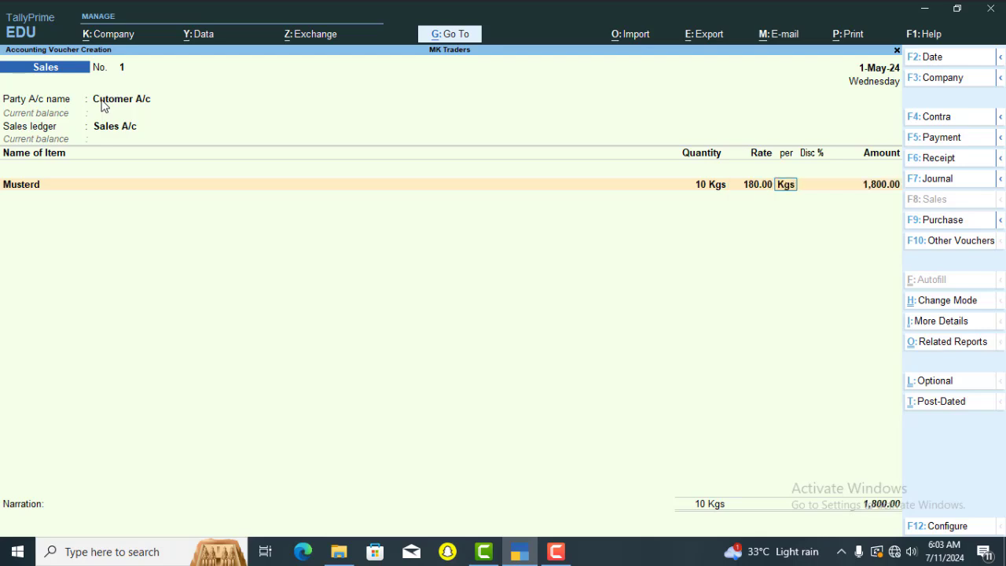
{"action": "key", "text": "Return"}
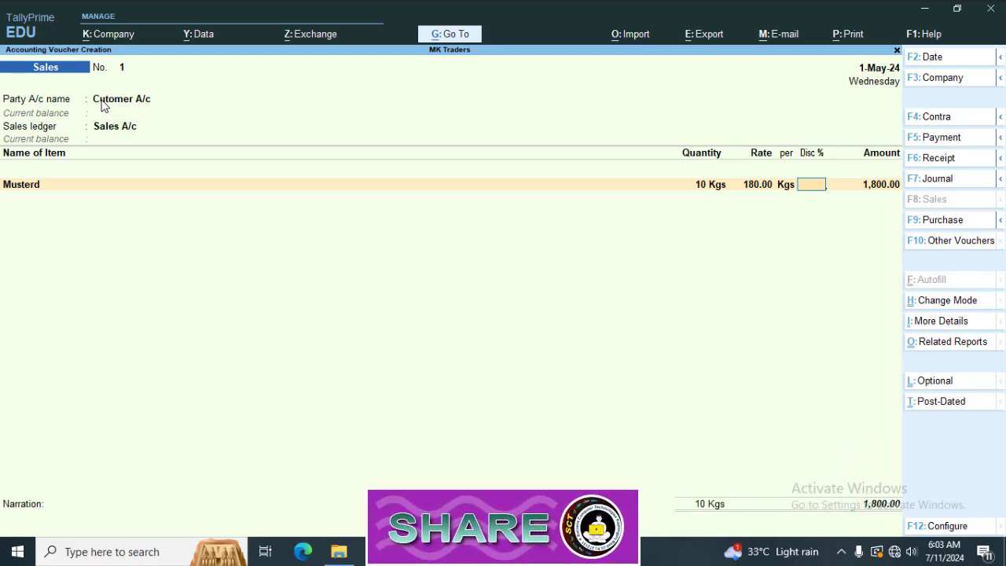
{"action": "type", "text": "5.3"}
{"action": "key", "text": "Return"}
{"action": "key", "text": "Return"}
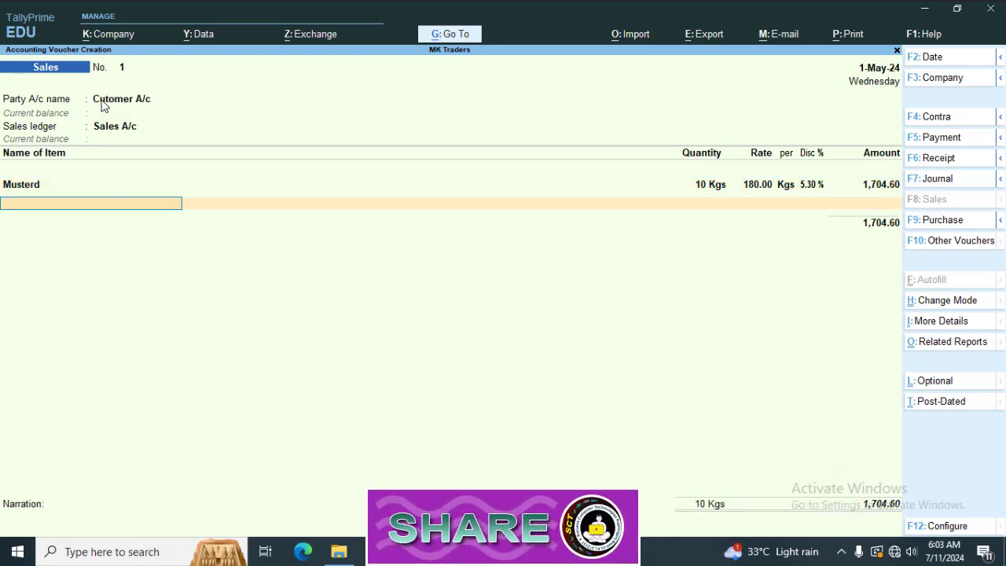
- Add Till to the sales voucher with quantity 10 Kgs, rate 170 per Kgs and a 6.5% discount
{"action": "key", "text": "Down"}
{"action": "key", "text": "Down"}
{"action": "key", "text": "Down"}
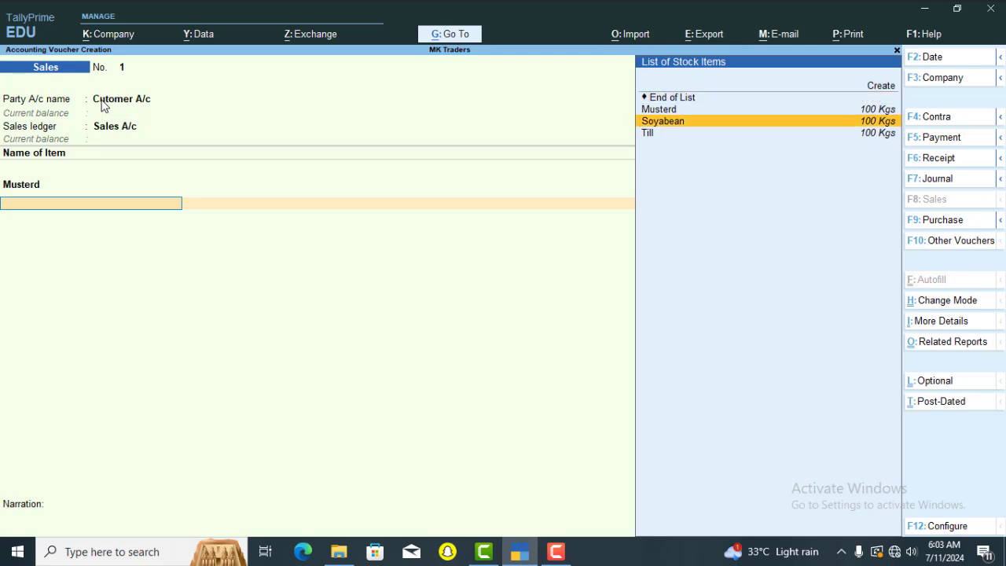
{"action": "key", "text": "Down"}
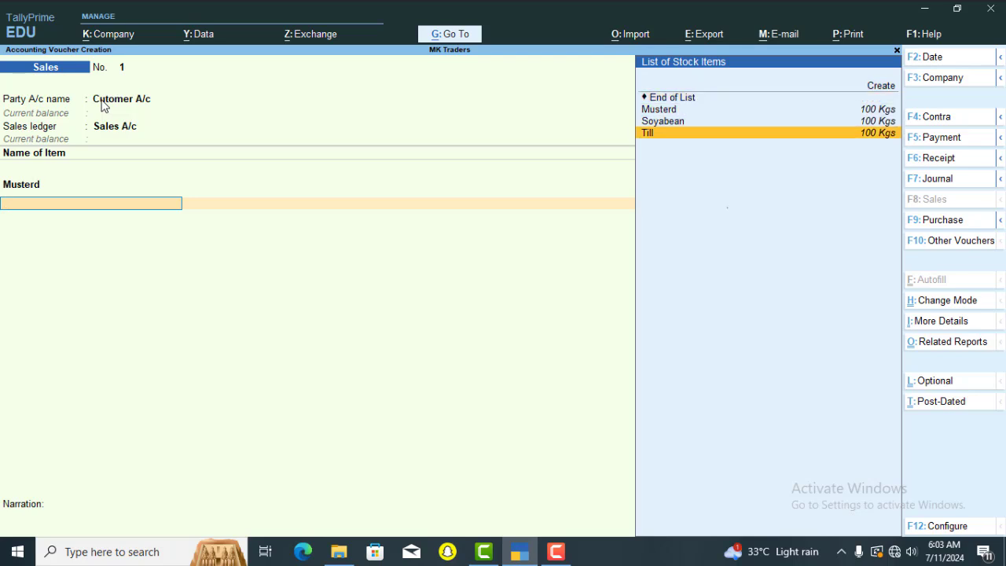
{"action": "key", "text": "Return"}
{"action": "type", "text": "10"}
{"action": "key", "text": "Return"}
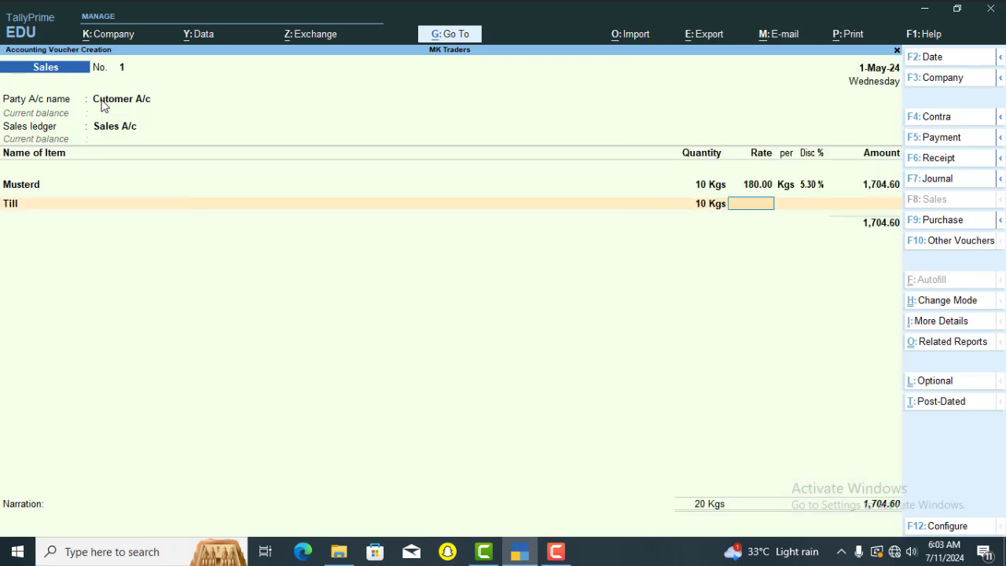
{"action": "type", "text": "170"}
{"action": "key", "text": "Return"}
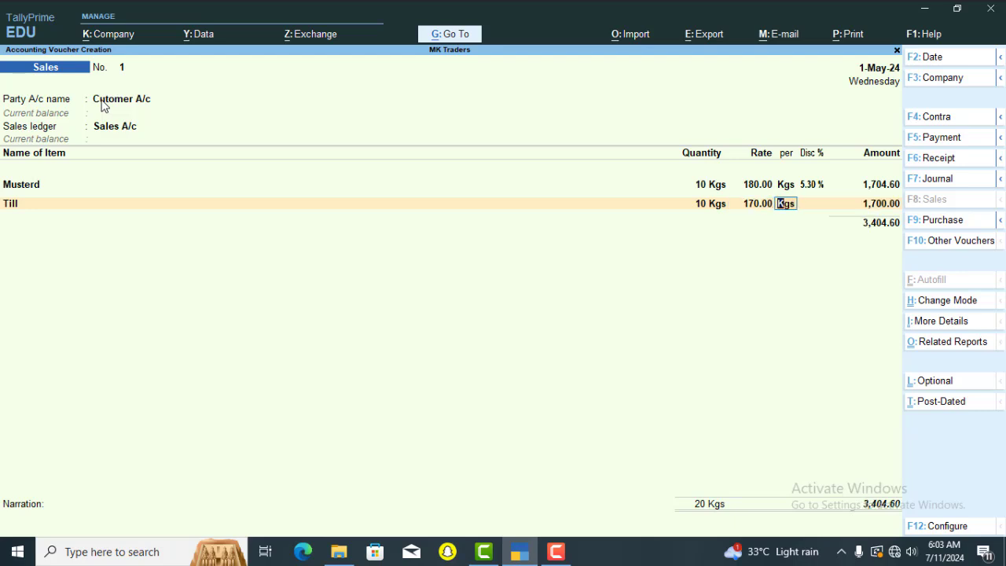
{"action": "key", "text": "Return"}
{"action": "type", "text": "6.5"}
{"action": "key", "text": "Return"}
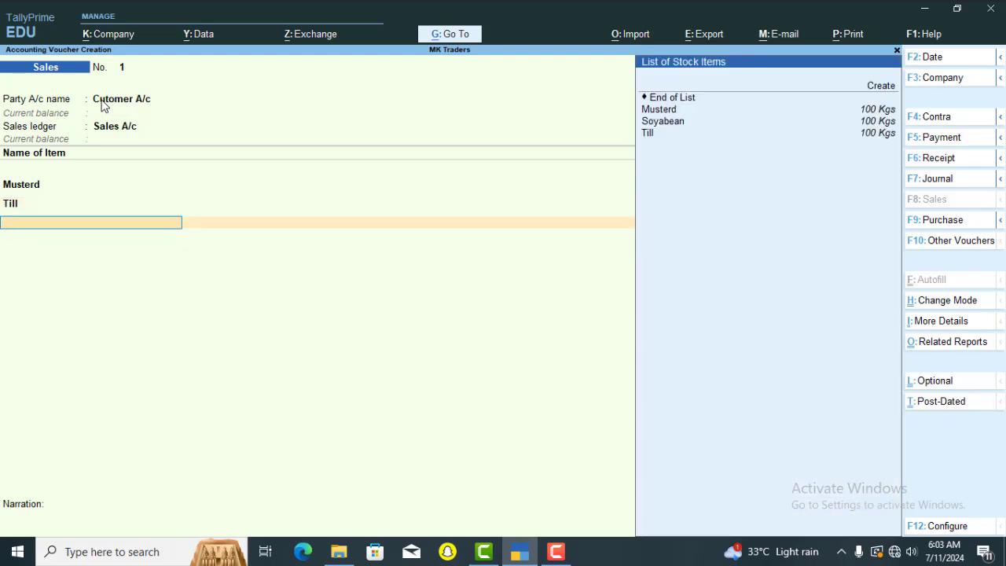
- Add Soyabean to the sales voucher with quantity 10 Kgs, rate 160 per Kgs and an 8.5% discount
{"action": "key", "text": "Down"}
{"action": "key", "text": "Down"}
{"action": "key", "text": "Down"}
{"action": "key", "text": "Down"}
{"action": "key", "text": "Down"}
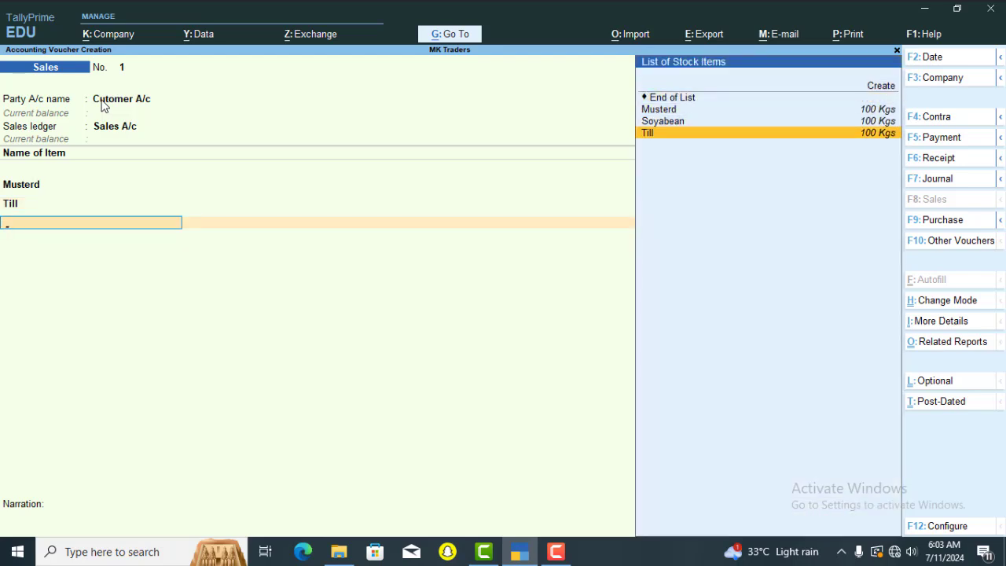
{"action": "key", "text": "Up"}
{"action": "key", "text": "Return"}
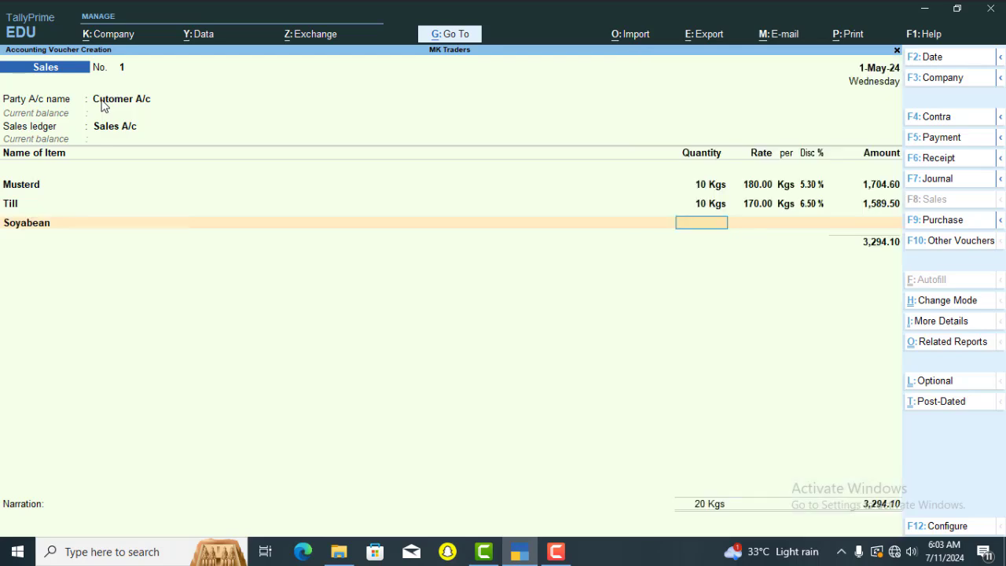
{"action": "type", "text": "10"}
{"action": "key", "text": "Return"}
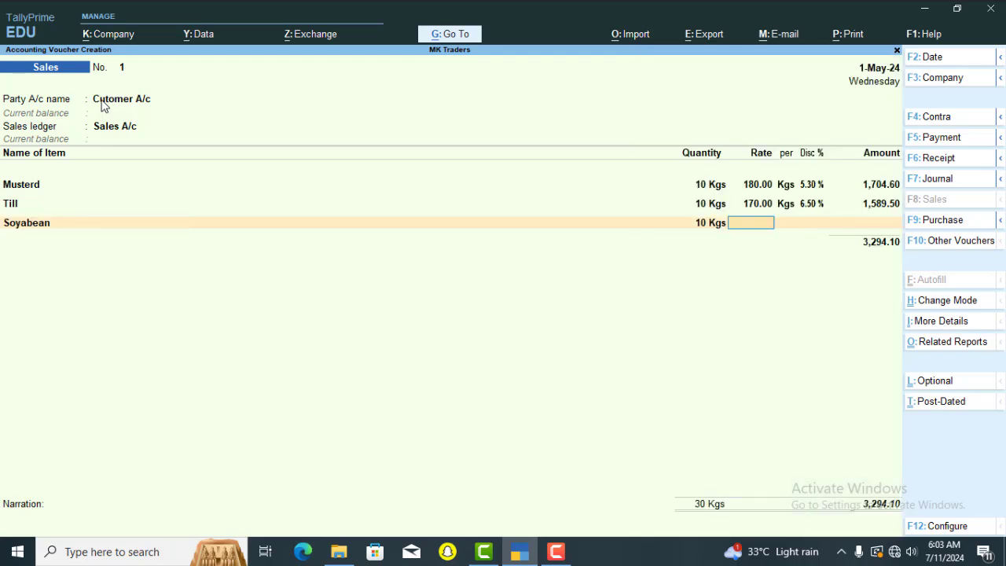
{"action": "type", "text": "160"}
{"action": "key", "text": "Return"}
{"action": "key", "text": "Return"}
{"action": "type", "text": "8.5"}
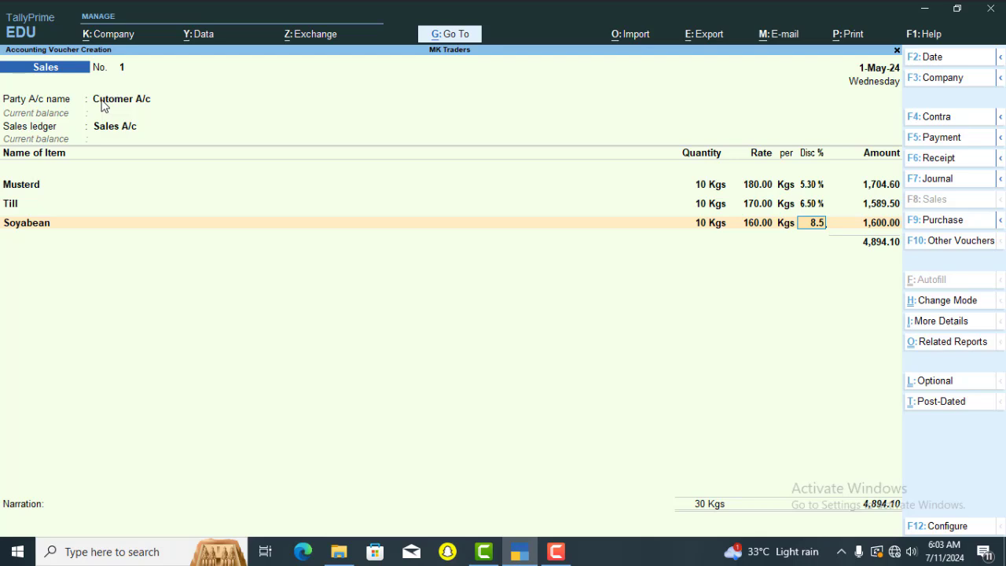
{"action": "key", "text": "Return"}
{"action": "key", "text": "Return"}
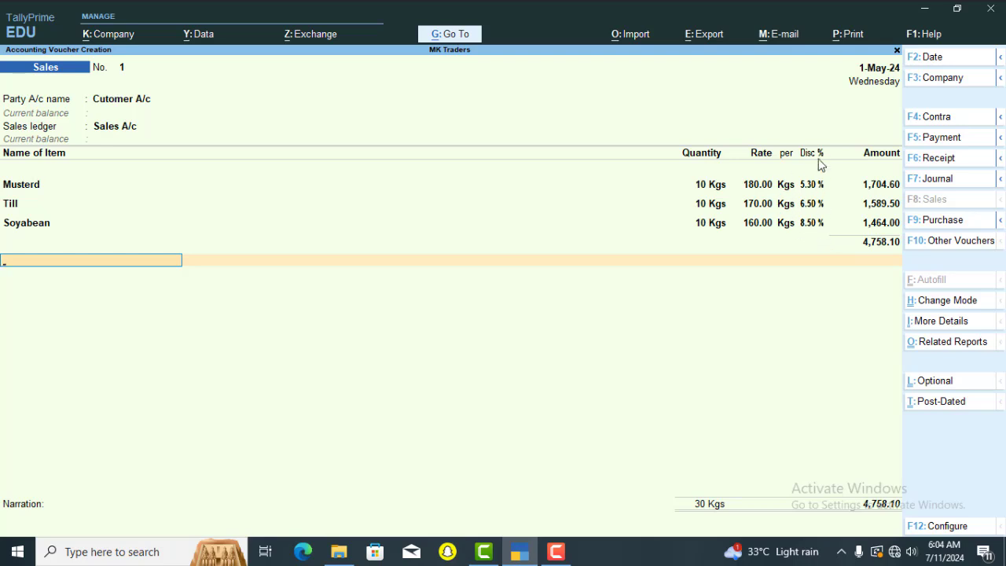
- End the item list and save the sales voucher with a bill-wise New Ref for the full amount and no narration
{"action": "key", "text": "Return"}
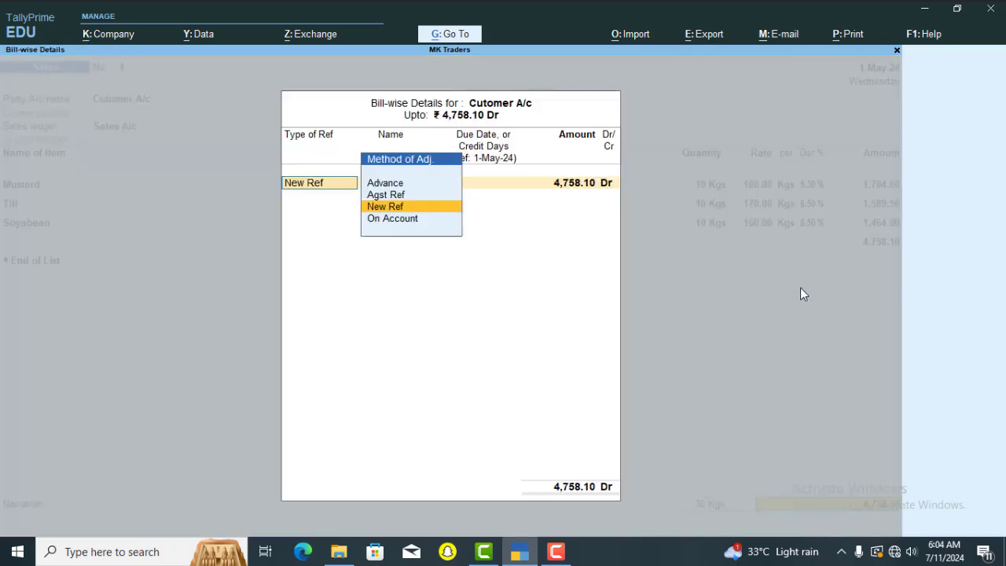
{"action": "key", "text": "Return"}
{"action": "key", "text": "Return"}
{"action": "key", "text": "Return"}
{"action": "key", "text": "Return"}
{"action": "key", "text": "Return"}
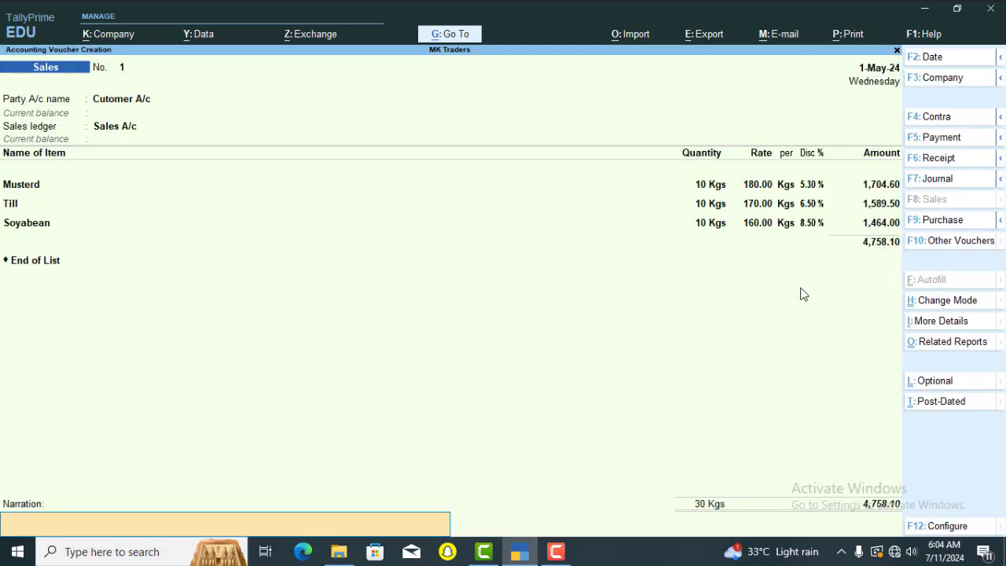
{"action": "key", "text": "Return"}
{"action": "key", "text": "Return"}
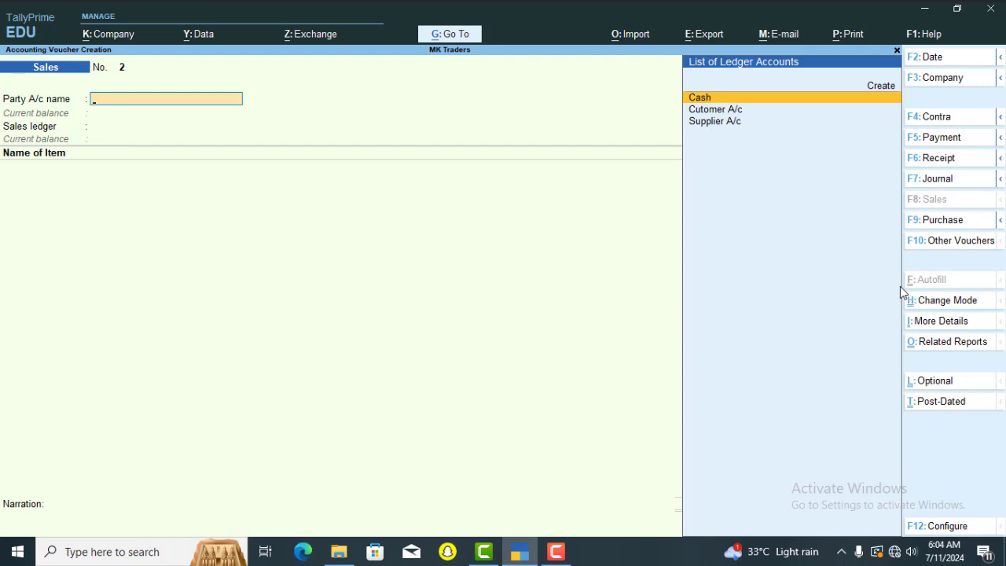
- Leave voucher entry and open the outstanding payables report from the statements of accounts
{"action": "key", "text": "Escape"}
{"action": "key", "text": "Down"}
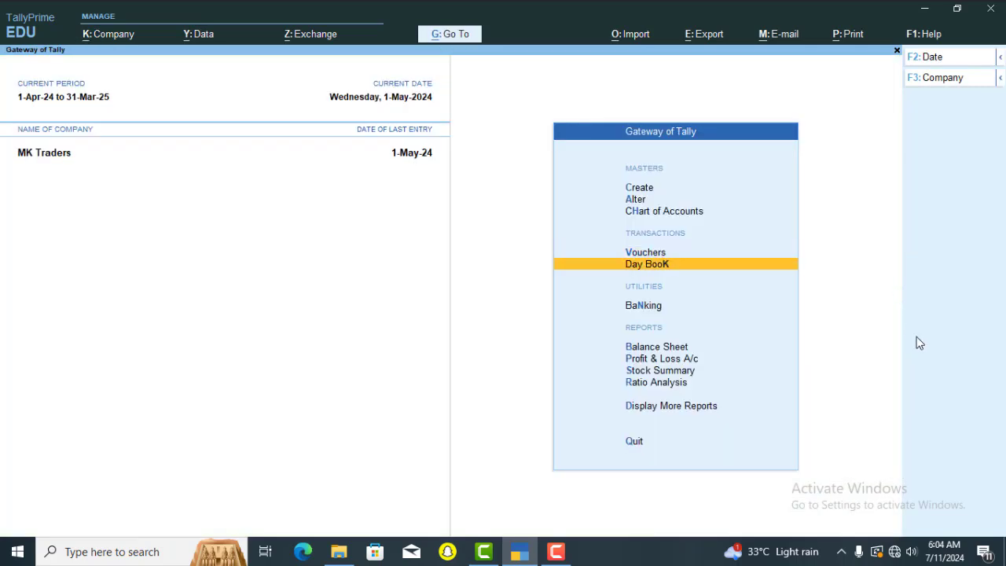
{"action": "key", "text": "Down"}
{"action": "key", "text": "Down"}
{"action": "key", "text": "Down"}
{"action": "key", "text": "Down"}
{"action": "key", "text": "Down"}
{"action": "key", "text": "Down"}
{"action": "key", "text": "Return"}
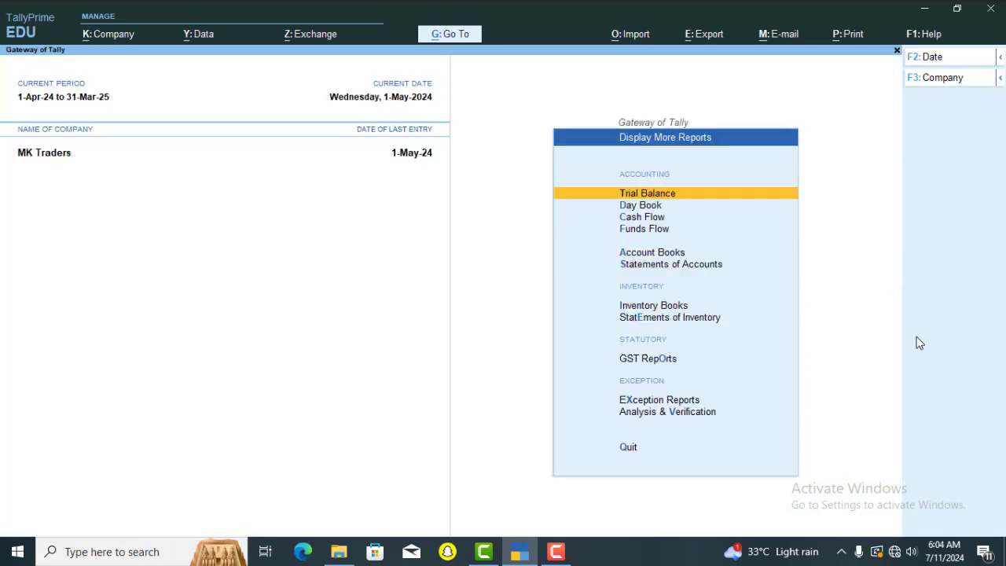
{"action": "key", "text": "Down"}
{"action": "key", "text": "Down"}
{"action": "key", "text": "Down"}
{"action": "key", "text": "Down"}
{"action": "key", "text": "Down"}
{"action": "key", "text": "Return"}
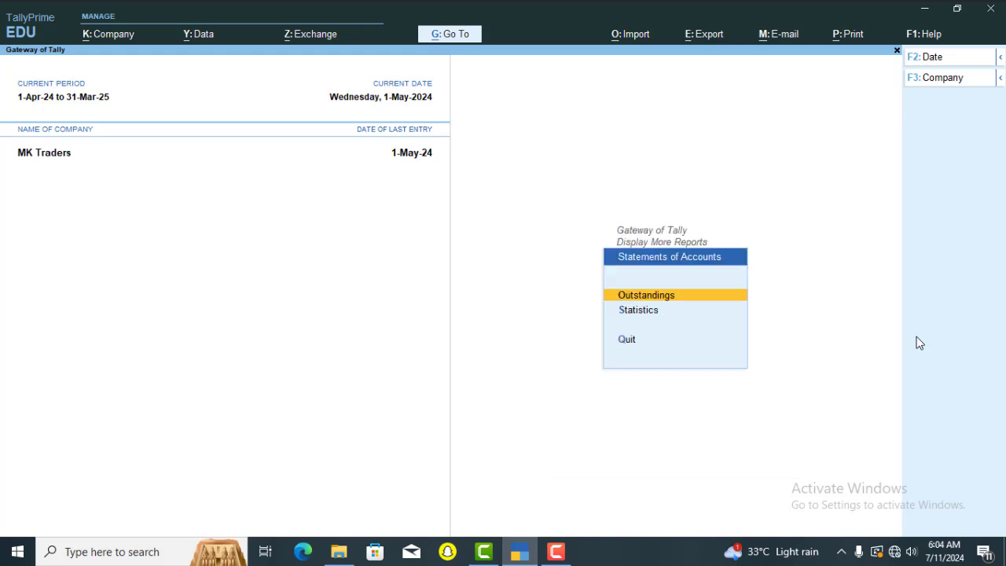
{"action": "key", "text": "Return"}
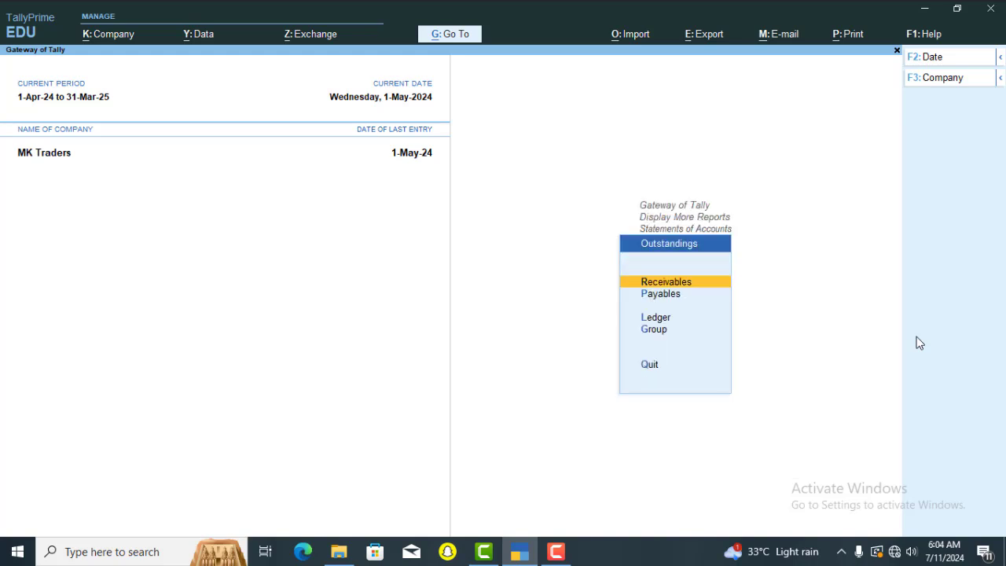
{"action": "key", "text": "Down"}
{"action": "key", "text": "Return"}
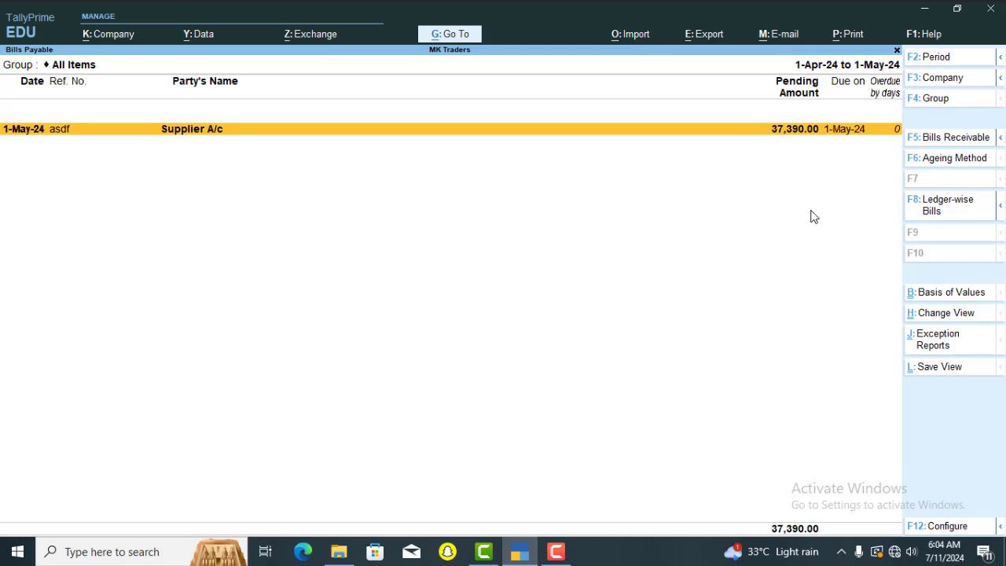
- Leave the payables report, view the outstanding receivables report, and return to the main menu
{"action": "key", "text": "Escape"}
{"action": "key", "text": "Up"}
{"action": "key", "text": "Return"}
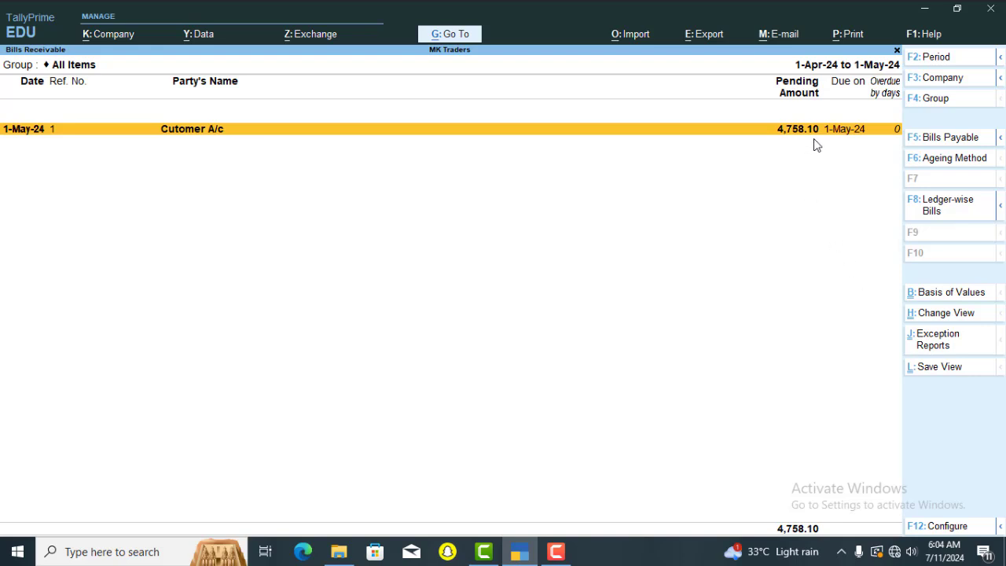
{"action": "key", "text": "Escape"}
{"action": "key", "text": "Escape"}
{"action": "key", "text": "Escape"}
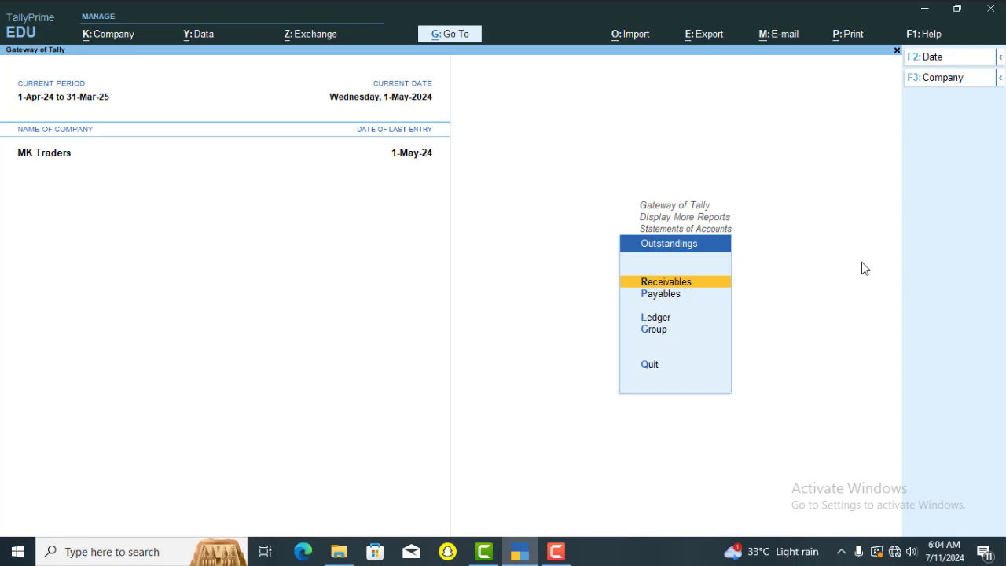
{"action": "key", "text": "Escape"}
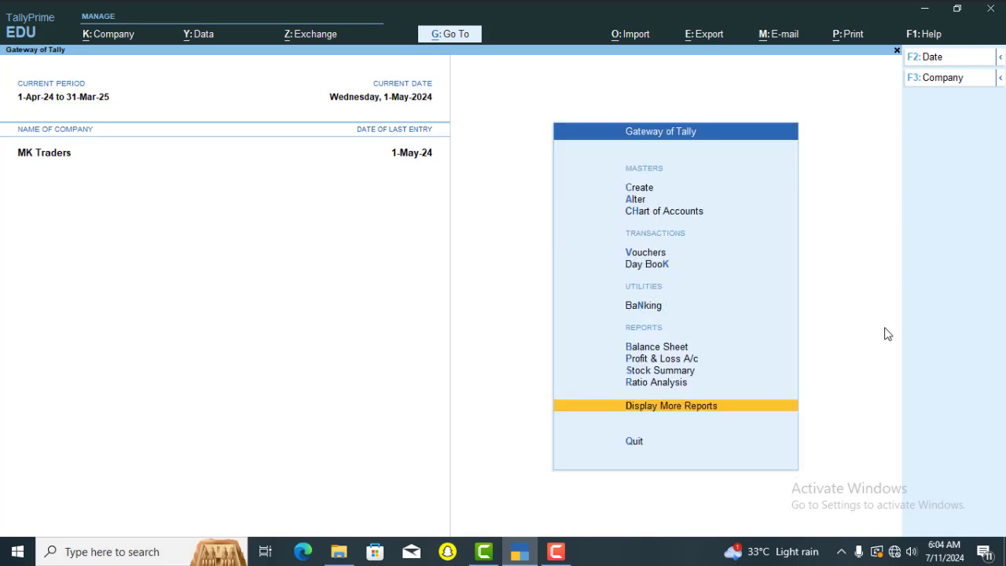
- Create a ledger named Capital A/c under the Capital Account group and save it
{"action": "key", "text": "Up"}
{"action": "key", "text": "Up"}
{"action": "key", "text": "Up"}
{"action": "key", "text": "Up"}
{"action": "key", "text": "Up"}
{"action": "key", "text": "Up"}
{"action": "key", "text": "Up"}
{"action": "key", "text": "Up"}
{"action": "key", "text": "Up"}
{"action": "key", "text": "Up"}
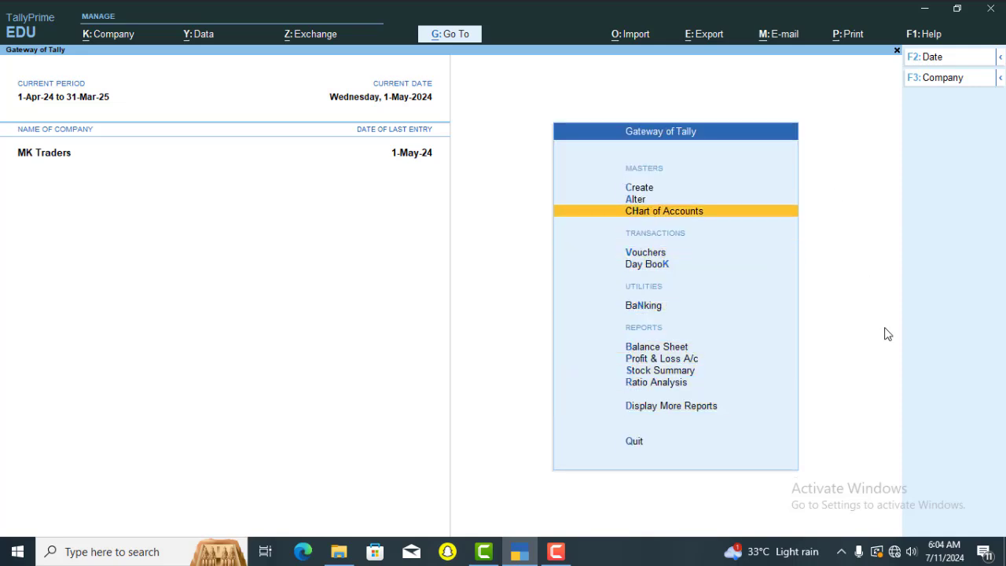
{"action": "key", "text": "Return"}
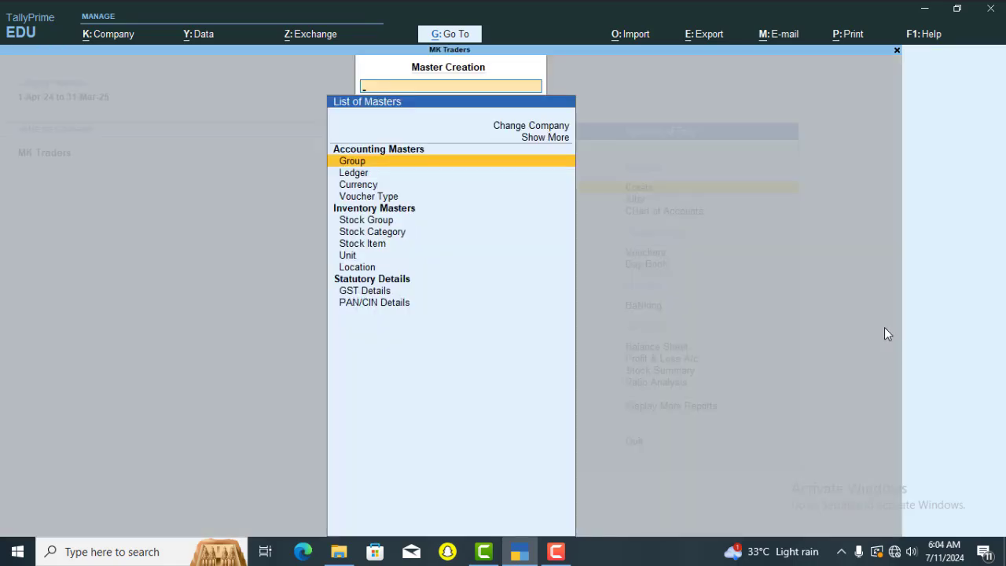
{"action": "key", "text": "Down"}
{"action": "key", "text": "Return"}
{"action": "type", "text": "Ca"}
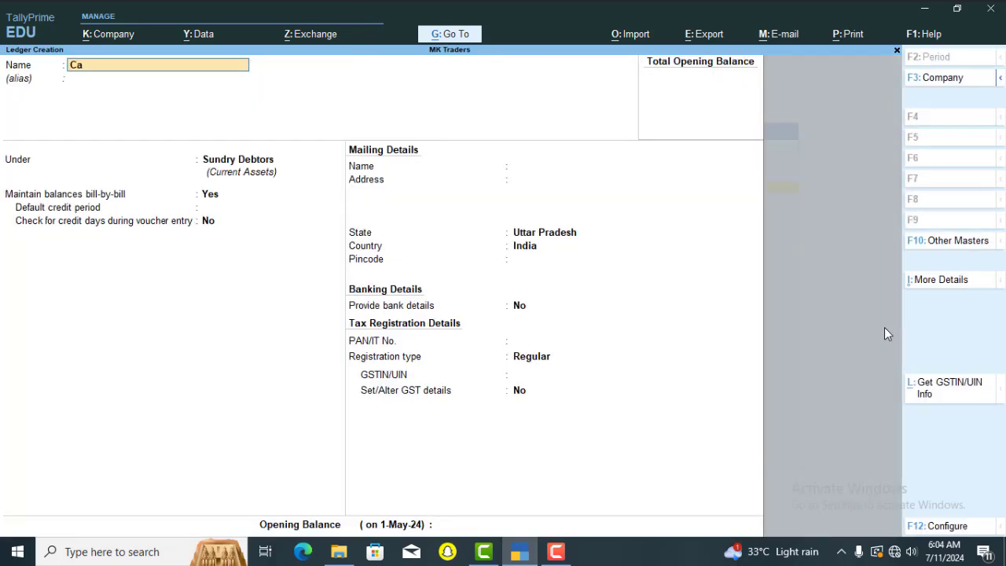
{"action": "type", "text": "pital A/c"}
{"action": "key", "text": "Return"}
{"action": "key", "text": "Return"}
{"action": "type", "text": "Capital"}
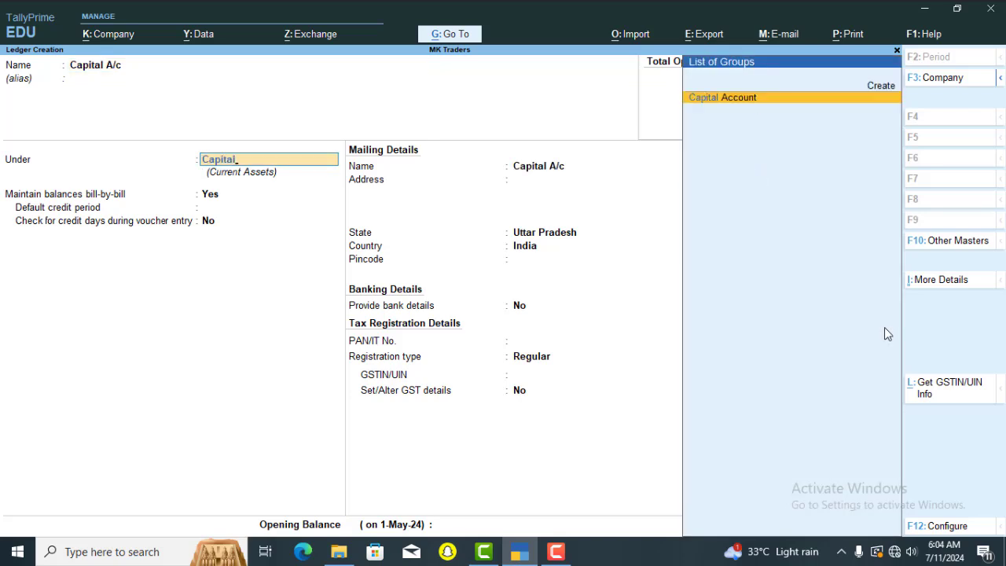
{"action": "key", "text": "Return"}
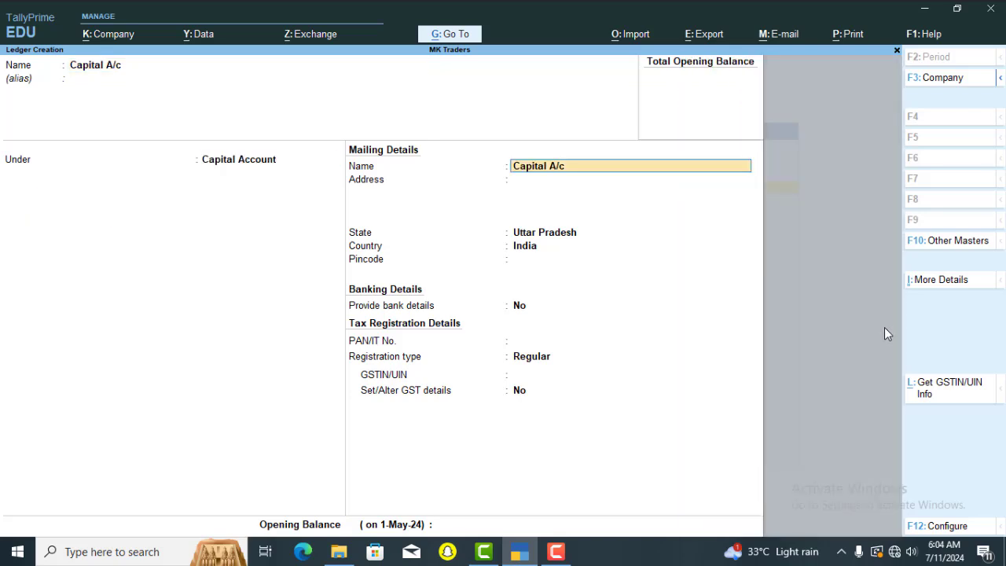
{"action": "key", "text": "ctrl+a"}
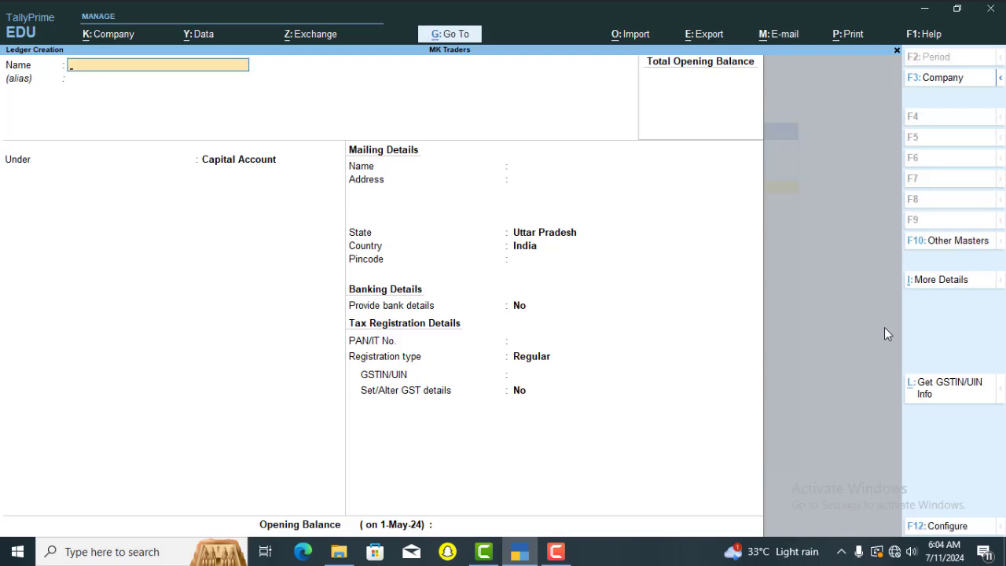
- Create a ledger named SBI A/c under the Bank Accounts group, save it, and leave ledger creation
{"action": "type", "text": "SBI A"}
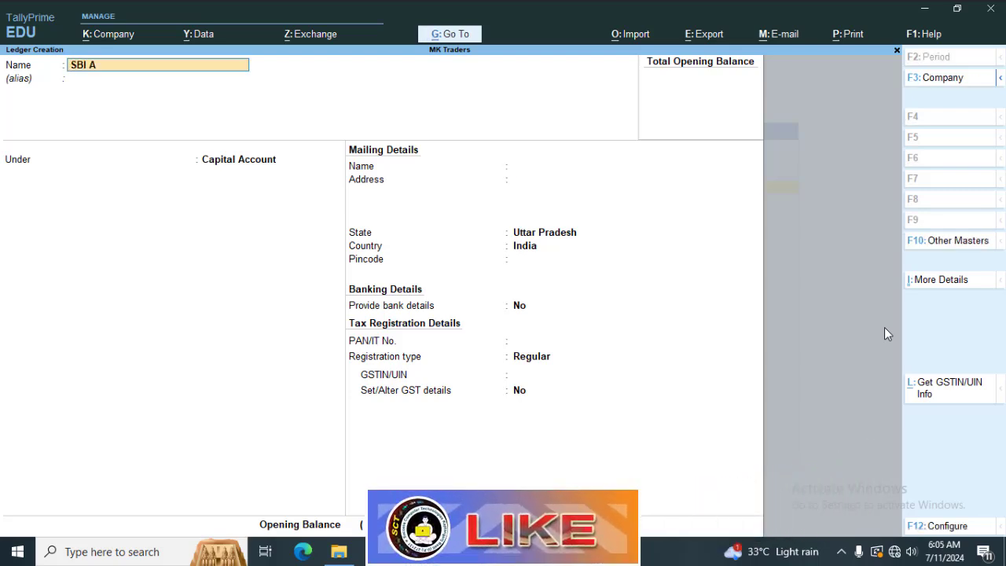
{"action": "type", "text": "?"}
{"action": "key", "text": "BackSpace"}
{"action": "type", "text": "/c"}
{"action": "key", "text": "Return"}
{"action": "key", "text": "Return"}
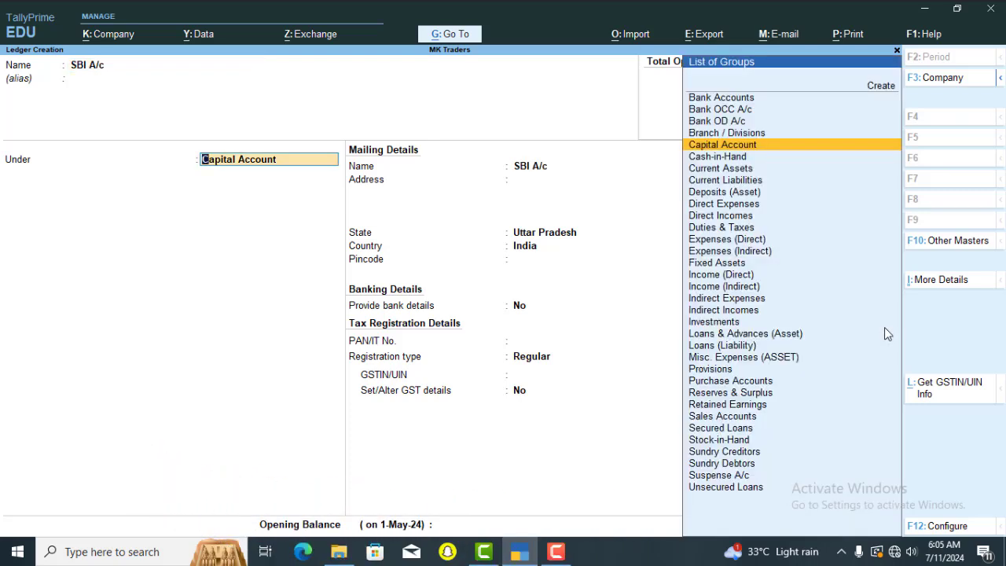
{"action": "type", "text": "Bank"}
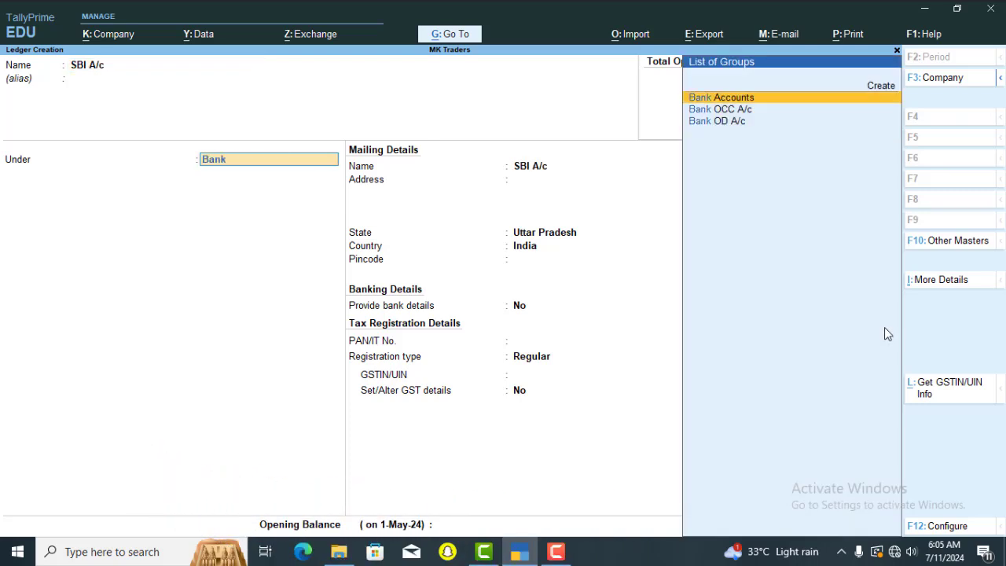
{"action": "key", "text": "Return"}
{"action": "key", "text": "ctrl+a"}
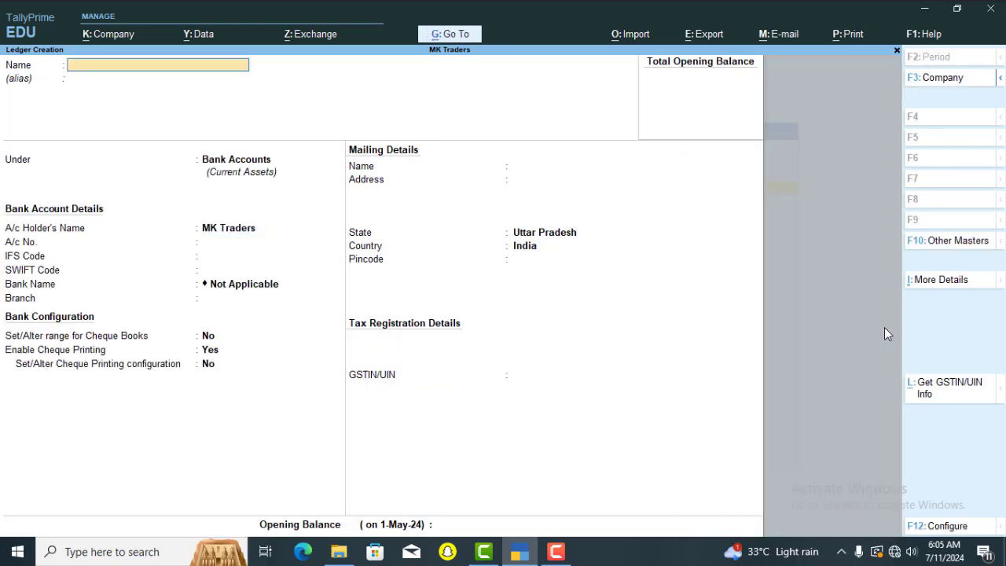
{"action": "key", "text": "Escape"}
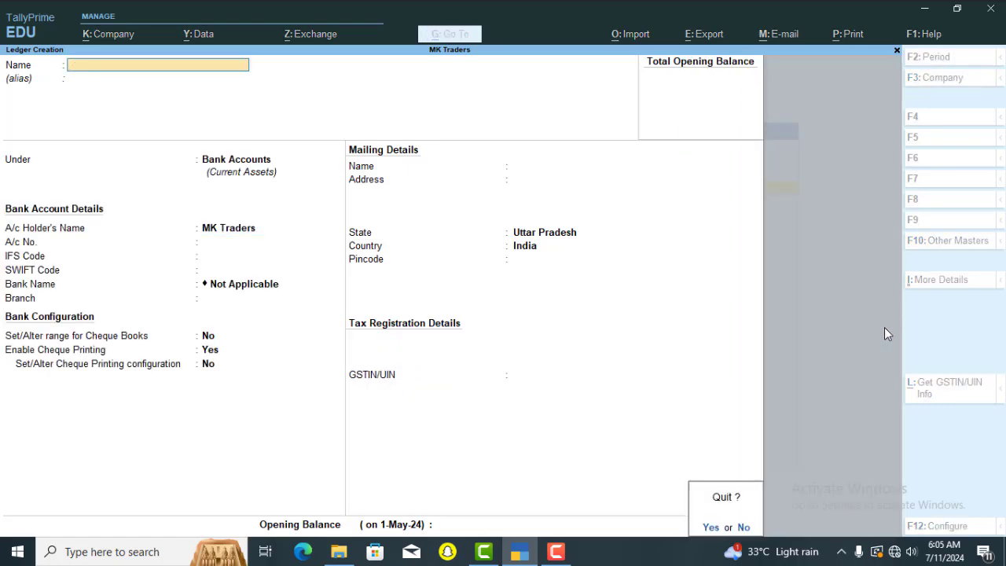
{"action": "key", "text": "y"}
{"action": "key", "text": "Escape"}
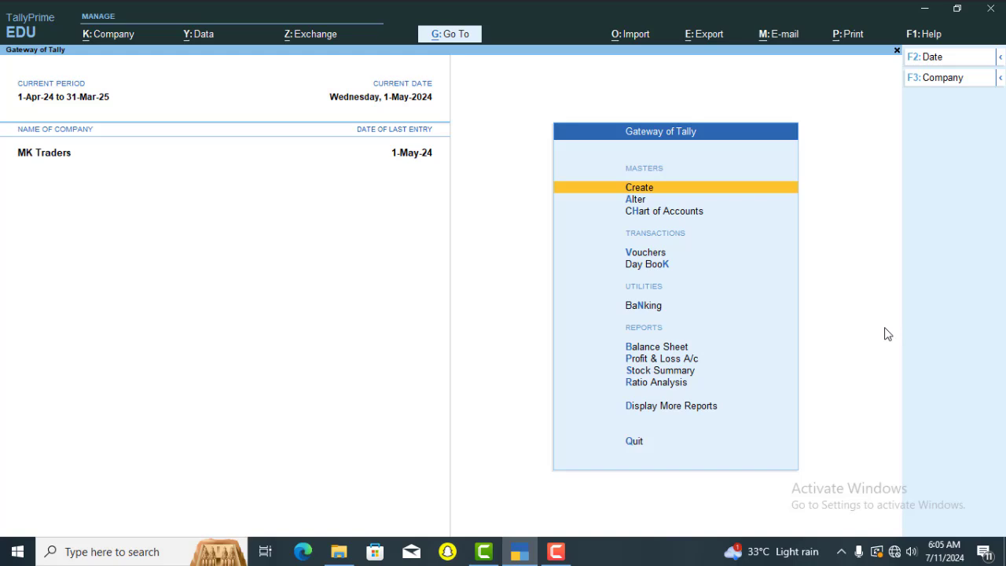
- Record and save a receipt voucher of 50,000 into Cash from Capital A/c with no narration
{"action": "key", "text": "Down"}
{"action": "key", "text": "Down"}
{"action": "key", "text": "Down"}
{"action": "key", "text": "Return"}
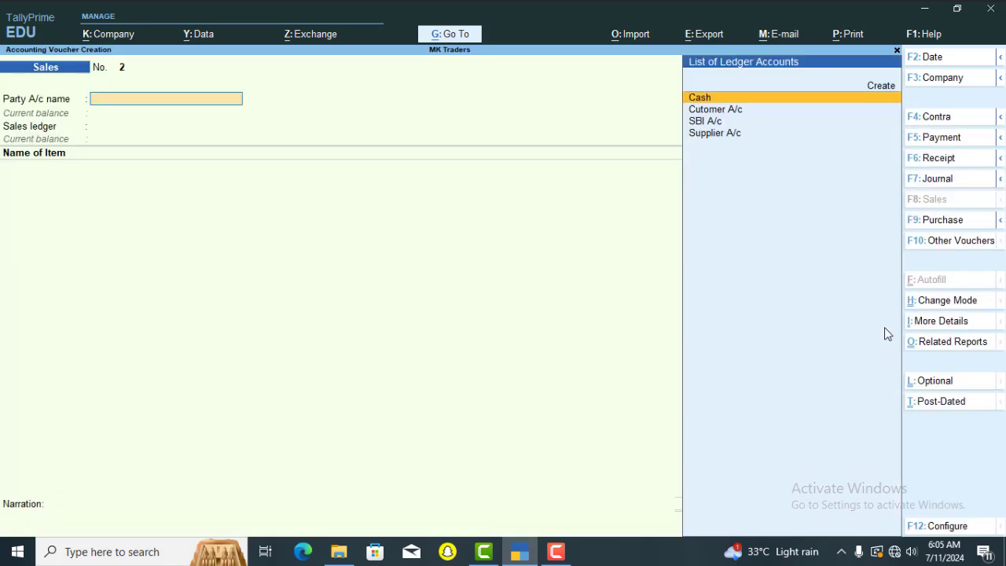
{"action": "left_click", "coordinate": [936, 165]}
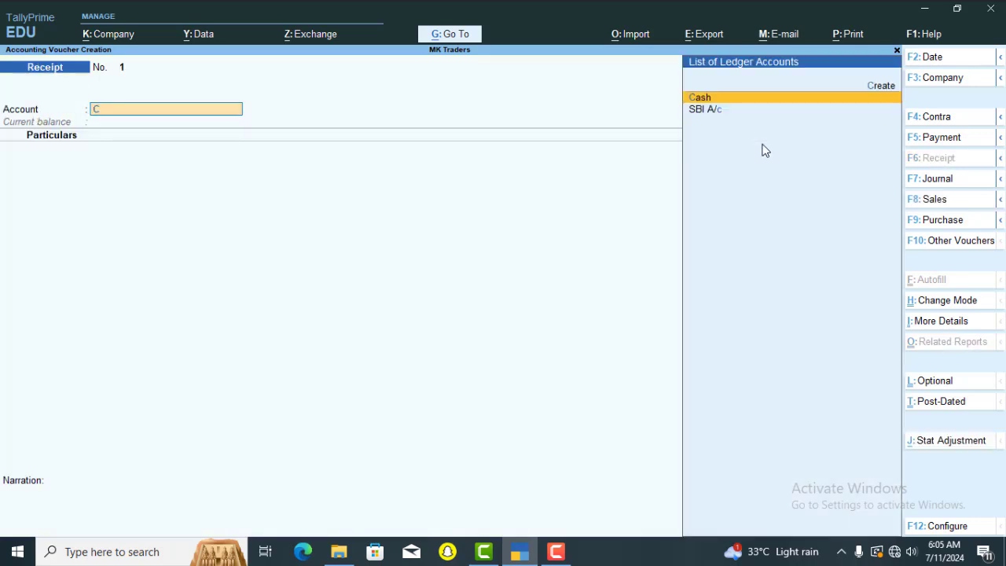
{"action": "type", "text": "Cash"}
{"action": "key", "text": "Return"}
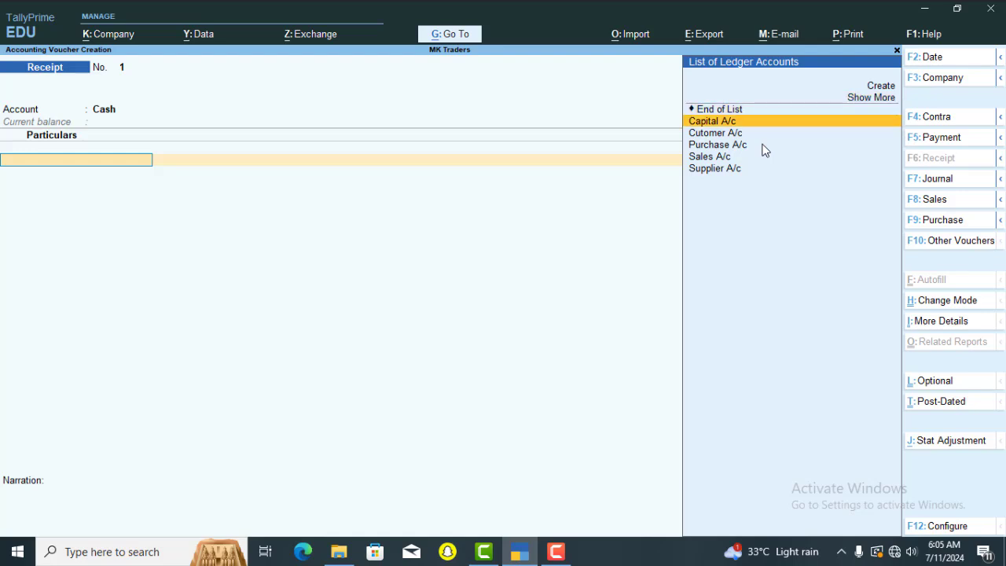
{"action": "key", "text": "Return"}
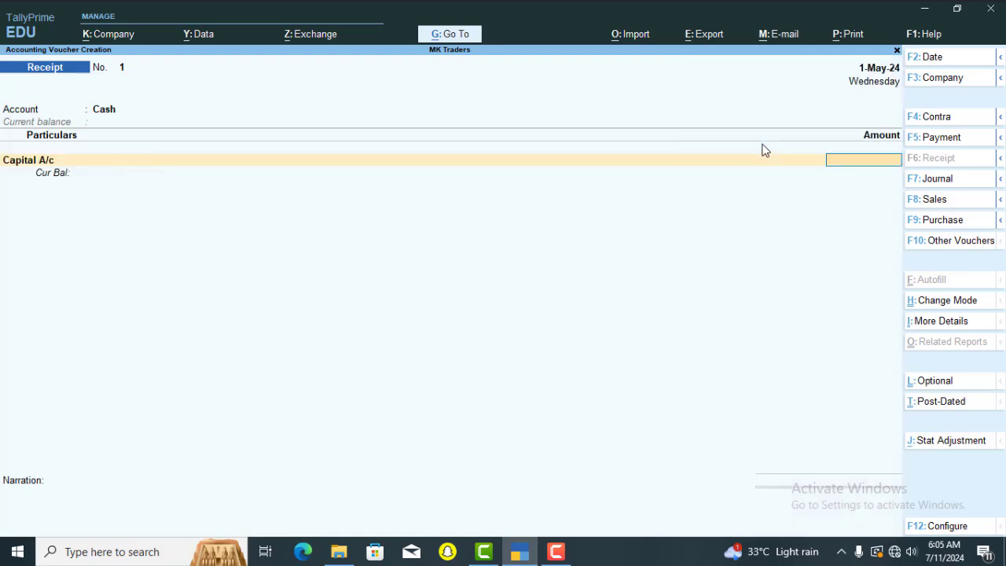
{"action": "type", "text": "50,000"}
{"action": "key", "text": "Return"}
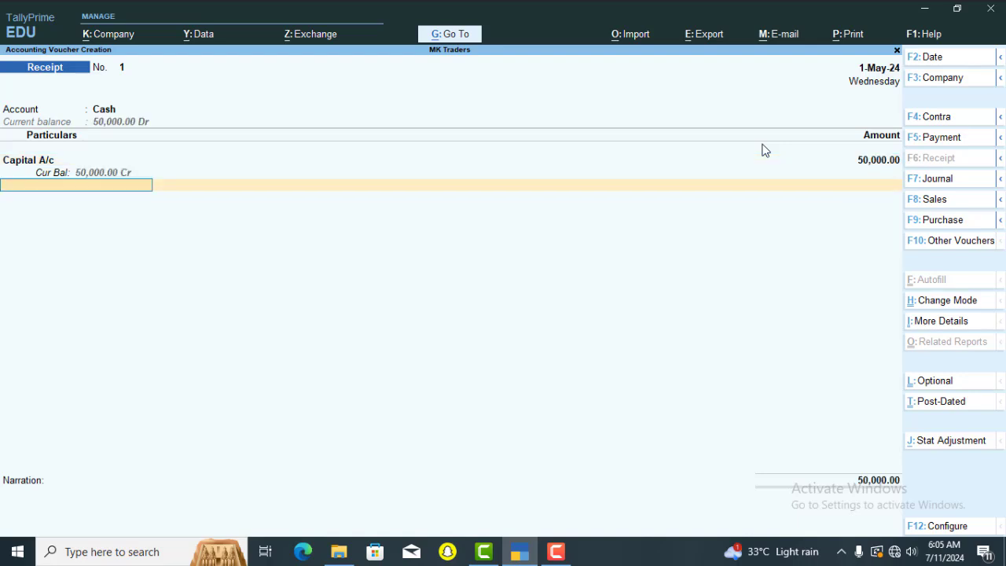
{"action": "key", "text": "Return"}
{"action": "key", "text": "Return"}
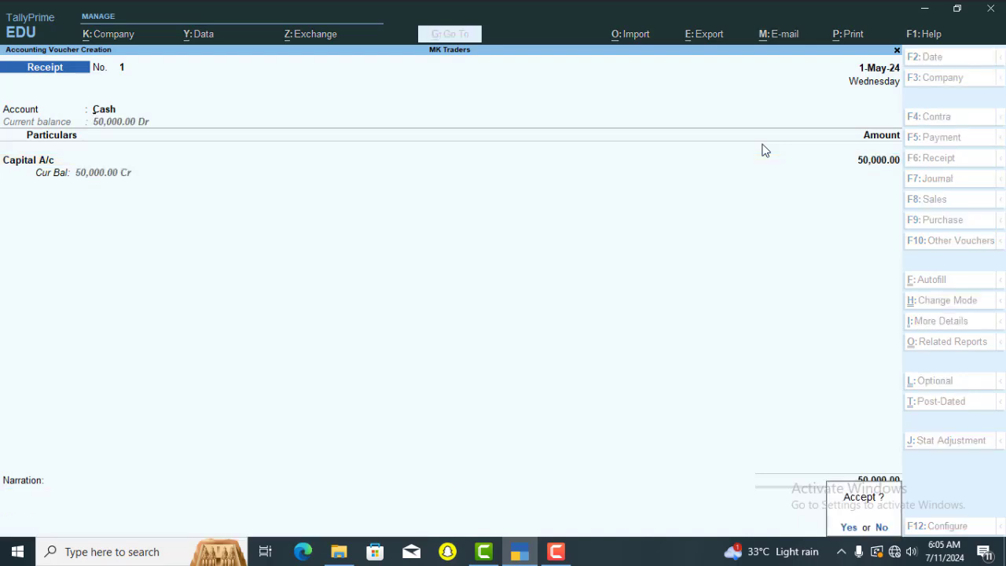
{"action": "key", "text": "Return"}
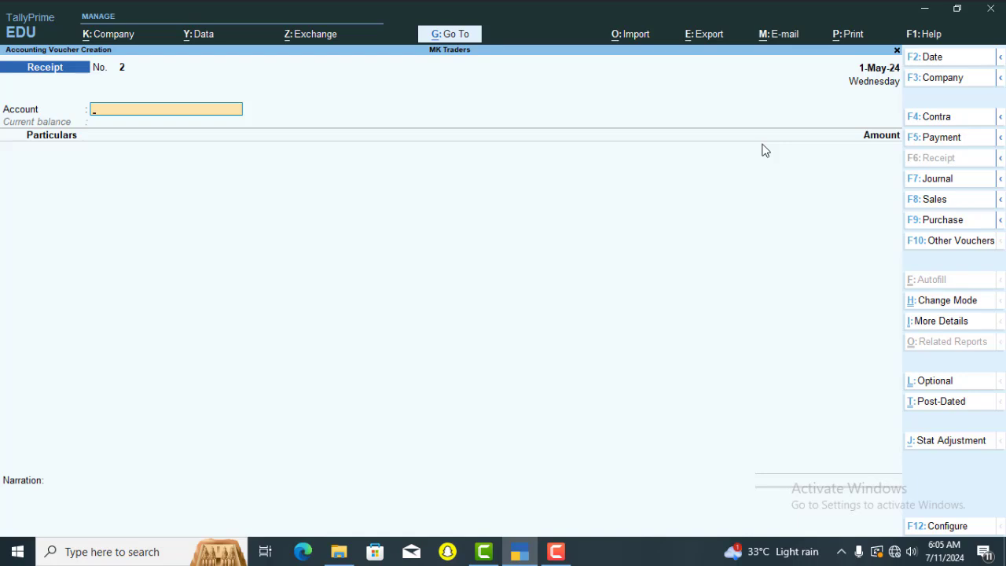
{"action": "type", "text": "Sbi"}
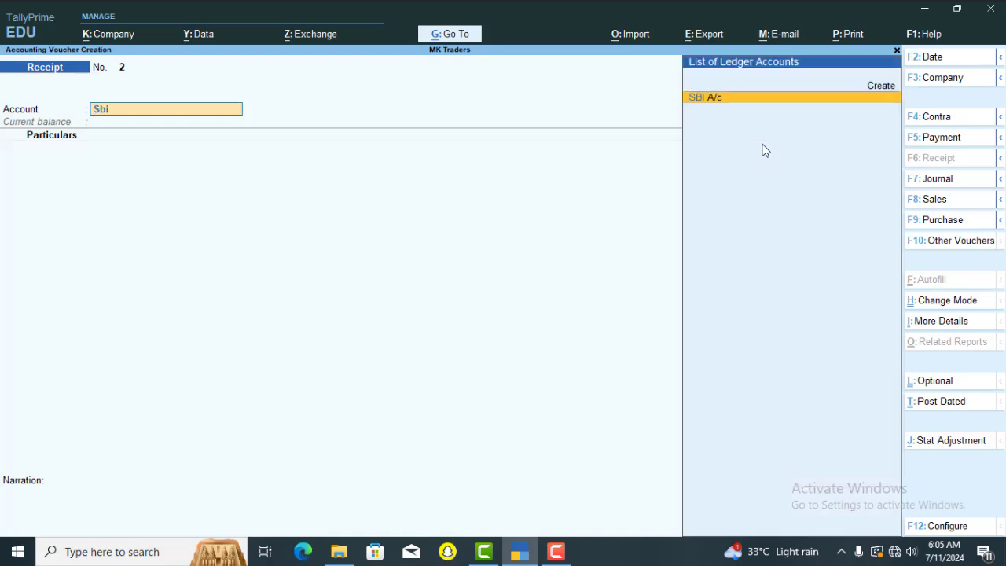
{"action": "left_click", "coordinate": [937, 121]}
{"action": "type", "text": "Sb"}
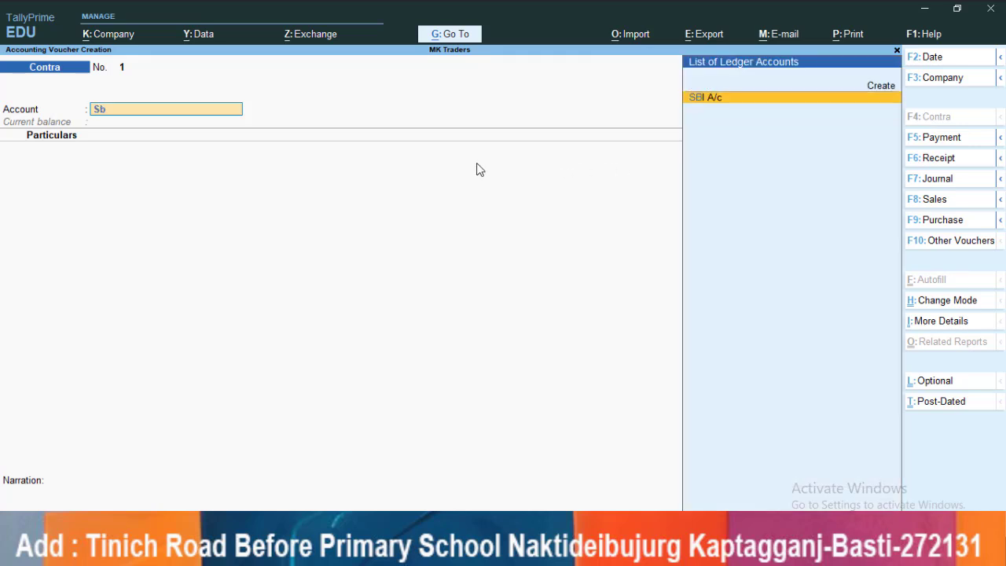
{"action": "key", "text": "Return"}
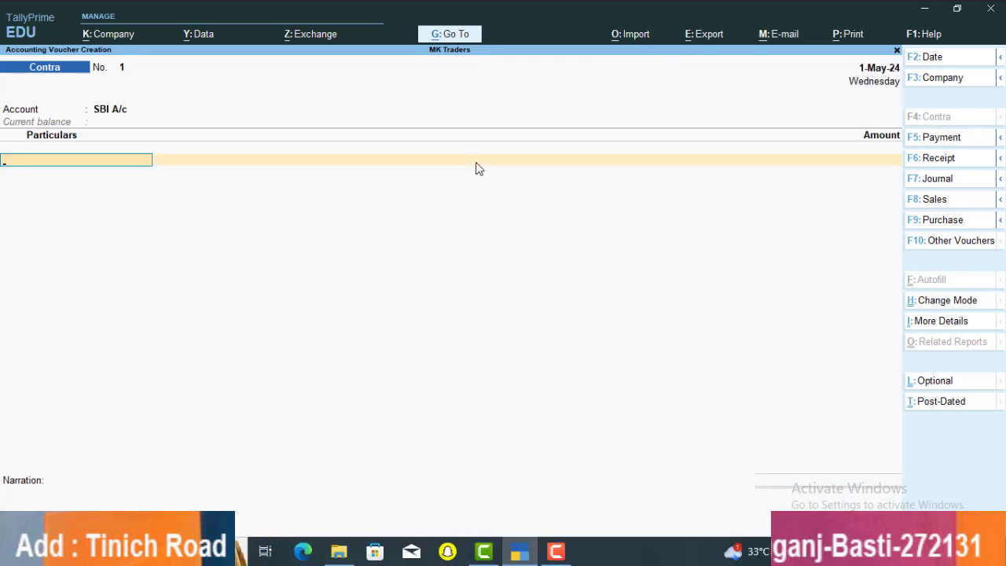
{"action": "type", "text": "C"}
{"action": "key", "text": "Return"}
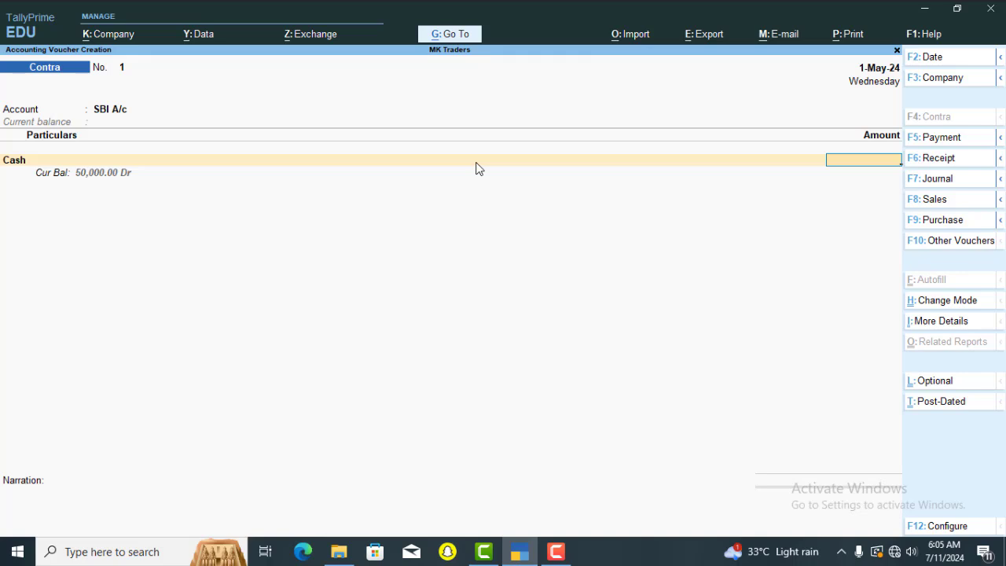
{"action": "key", "text": "Escape"}
{"action": "key", "text": "y"}
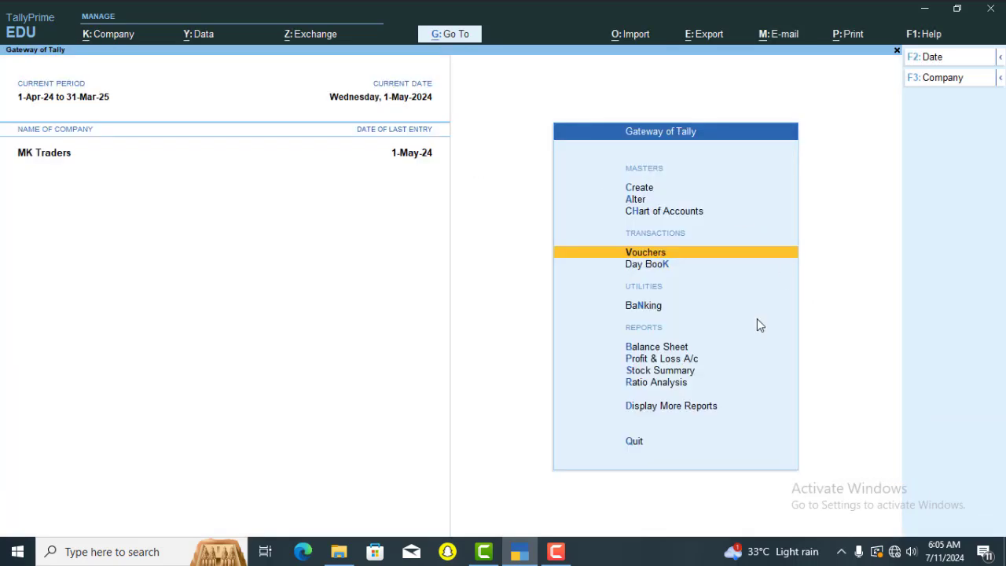
- Reopen voucher entry and save another receipt voucher of 50,000 into Cash from Capital A/c without narration
{"action": "key", "text": "Return"}
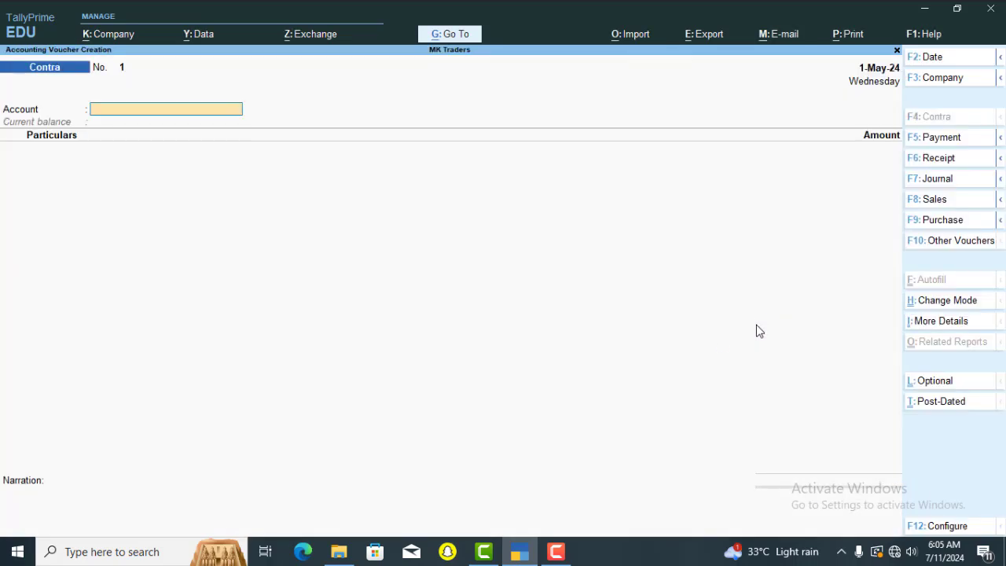
{"action": "left_click", "coordinate": [919, 160]}
{"action": "type", "text": "Cash"}
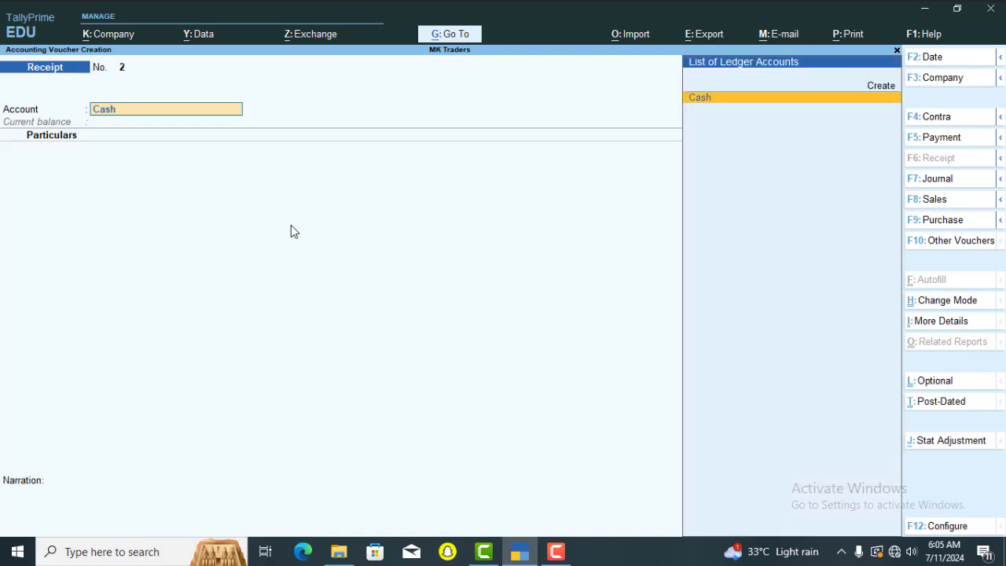
{"action": "key", "text": "Return"}
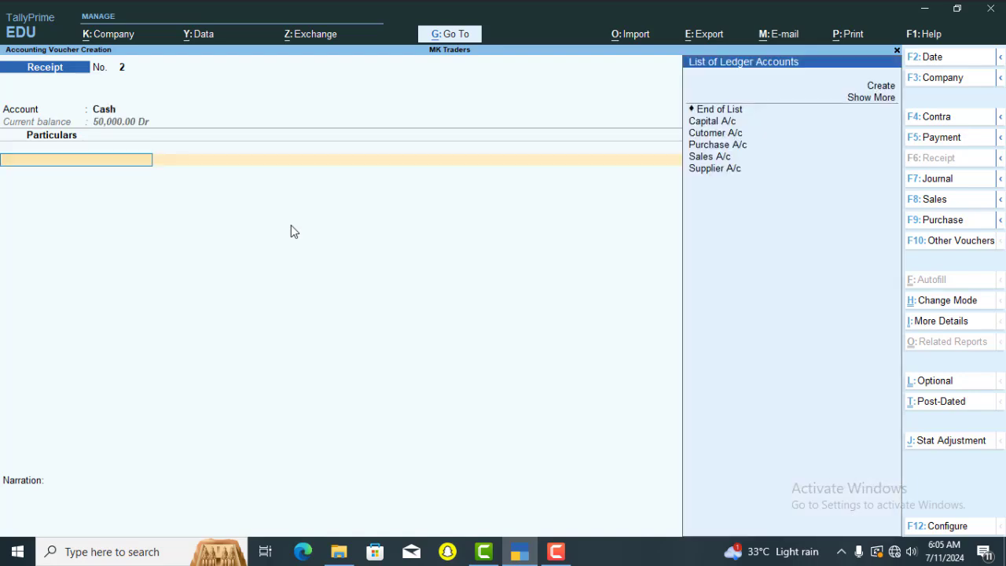
{"action": "key", "text": "Down"}
{"action": "key", "text": "Down"}
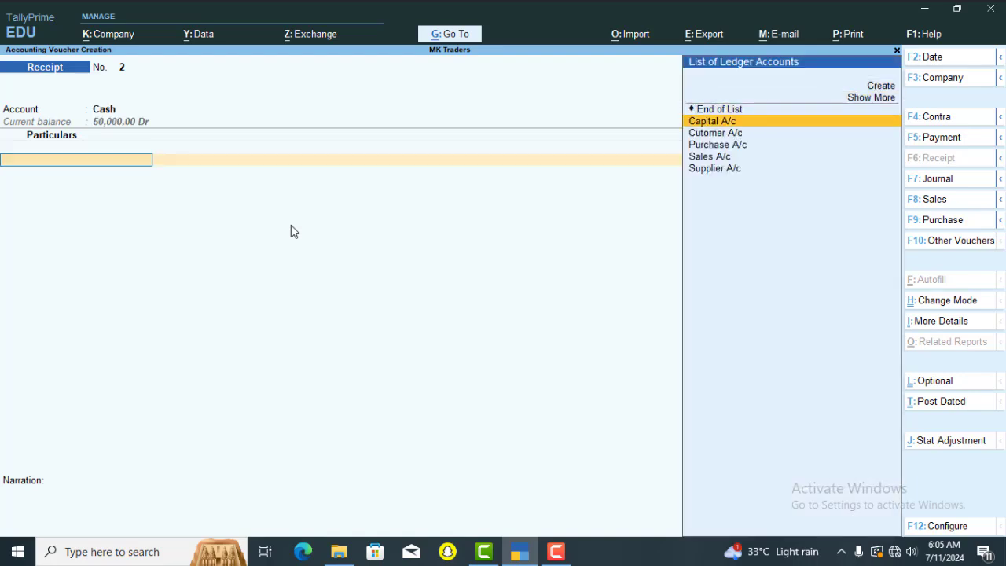
{"action": "key", "text": "Return"}
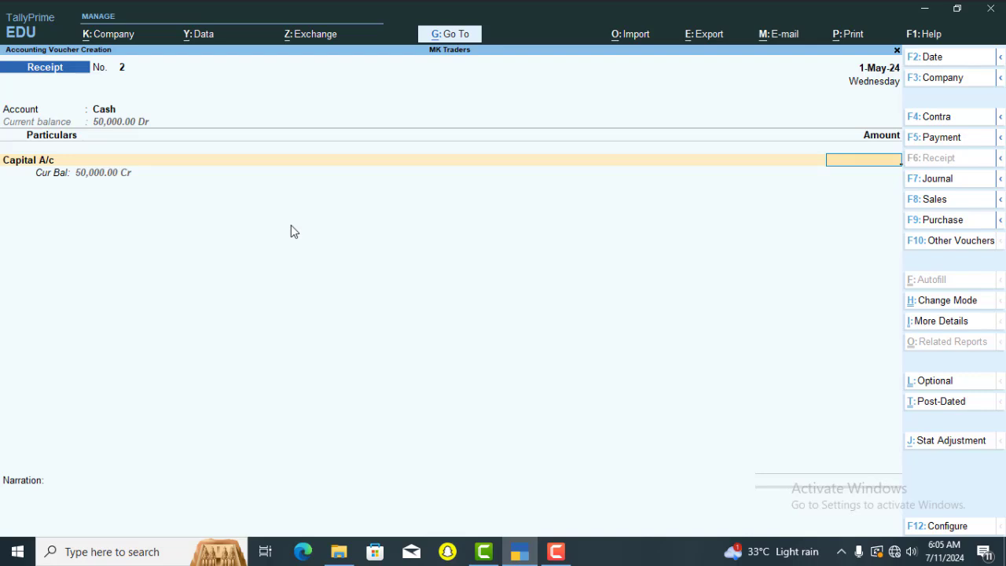
{"action": "type", "text": "50000"}
{"action": "key", "text": "Return"}
{"action": "key", "text": "Return"}
{"action": "key", "text": "Return"}
{"action": "key", "text": "Return"}
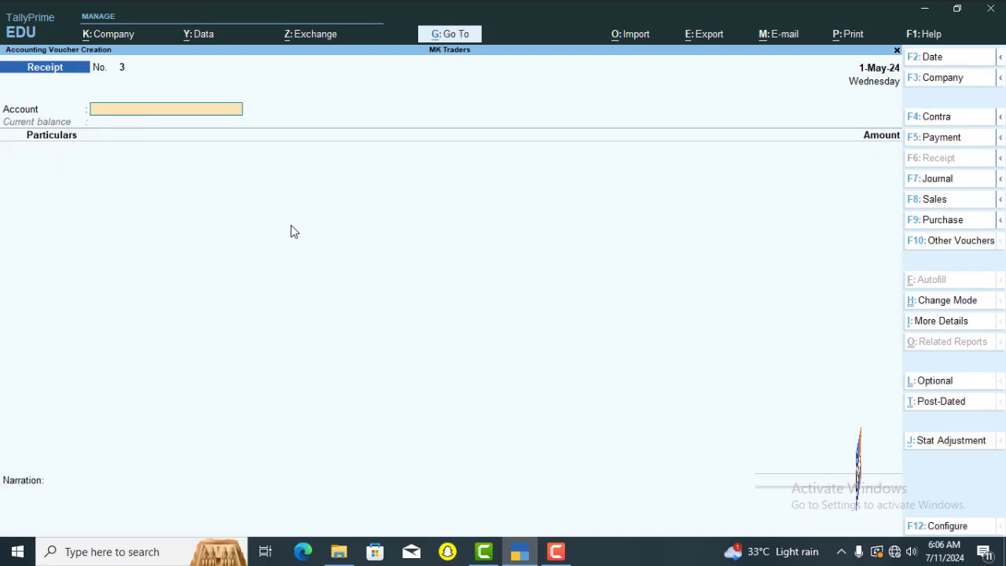
- Start a contra voucher with SBI A/c as the account and enter 50,000 from Cash
{"action": "left_click", "coordinate": [939, 117]}
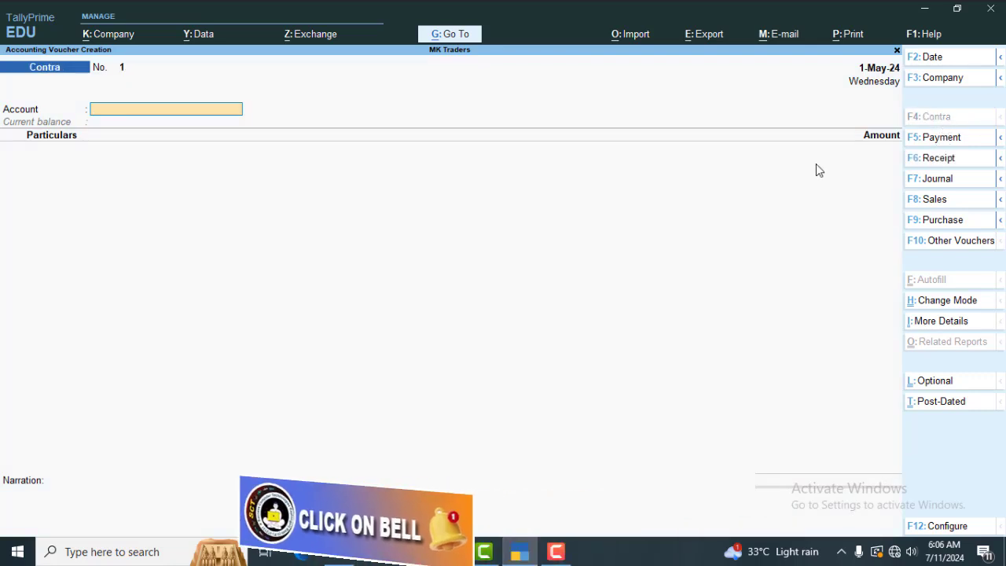
{"action": "type", "text": "Sbi"}
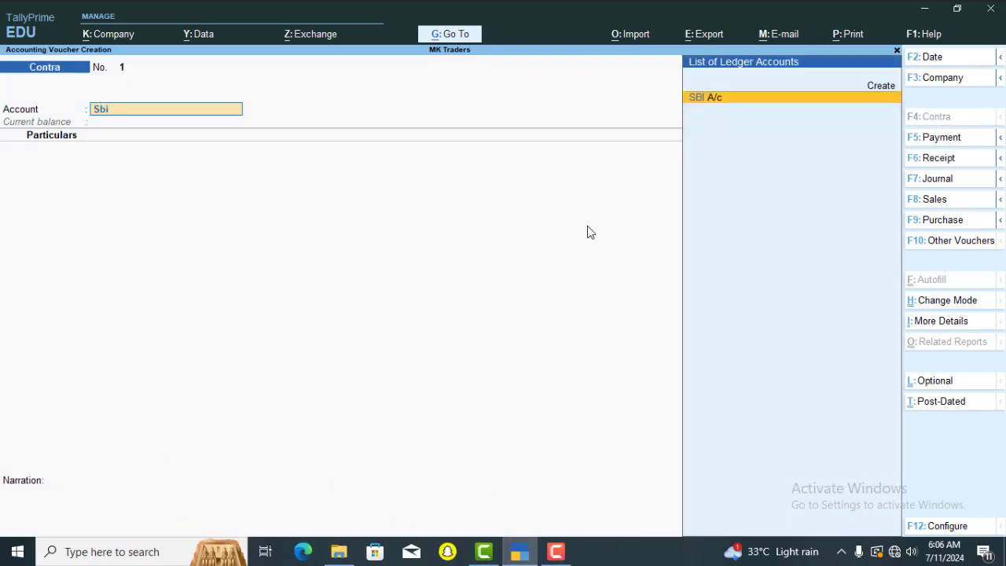
{"action": "key", "text": "Return"}
{"action": "key", "text": "Down"}
{"action": "key", "text": "Down"}
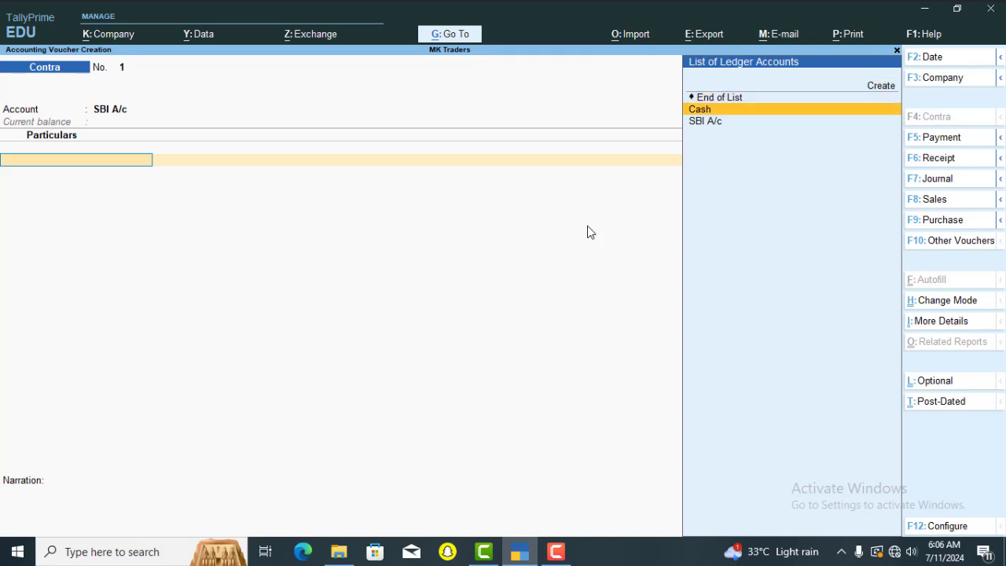
{"action": "key", "text": "Return"}
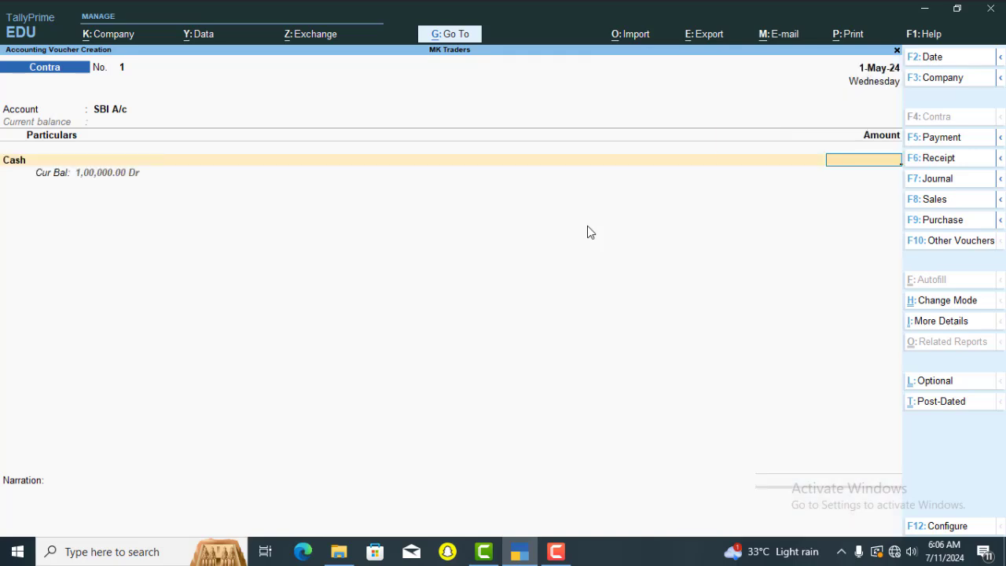
{"action": "type", "text": "50000"}
{"action": "key", "text": "Return"}
{"action": "key", "text": "Return"}
{"action": "key", "text": "Return"}
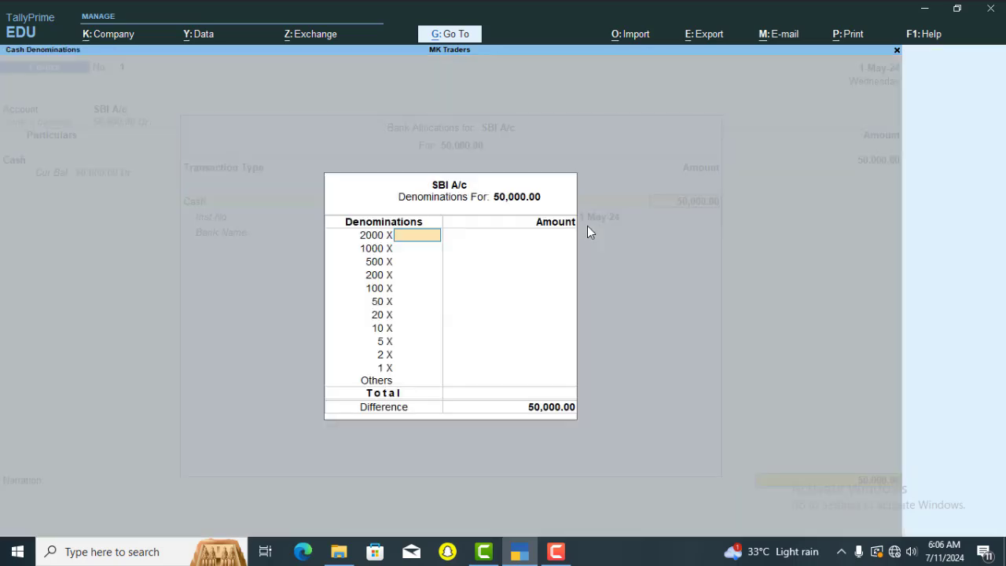
- Leave the cash denominations and narration blank and save the contra voucher
{"action": "key", "text": "Return"}
{"action": "key", "text": "Return"}
{"action": "key", "text": "Return"}
{"action": "key", "text": "Return"}
{"action": "key", "text": "Return"}
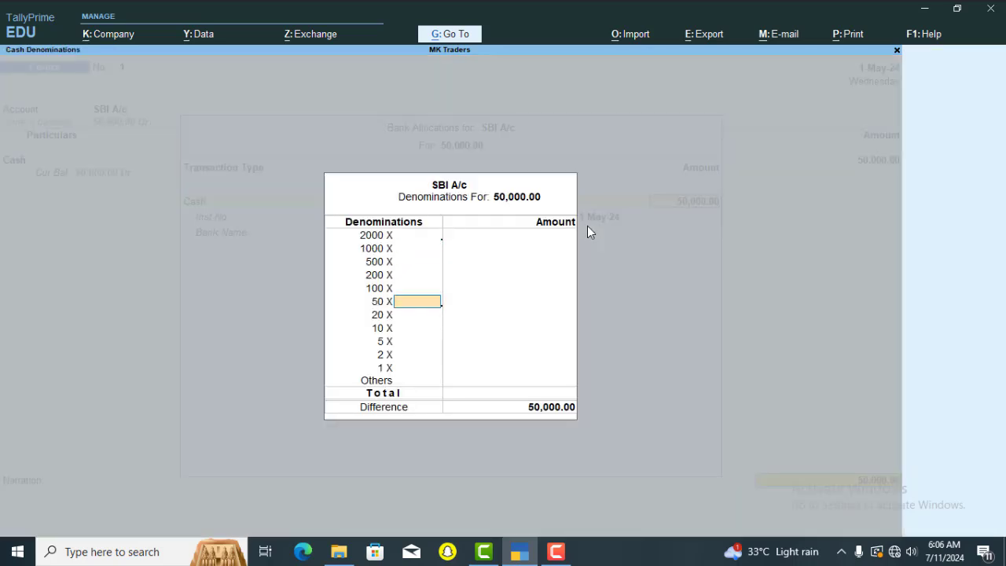
{"action": "key", "text": "Return"}
{"action": "key", "text": "Return"}
{"action": "key", "text": "Return"}
{"action": "key", "text": "Return"}
{"action": "key", "text": "Return"}
{"action": "key", "text": "Return"}
{"action": "key", "text": "Return"}
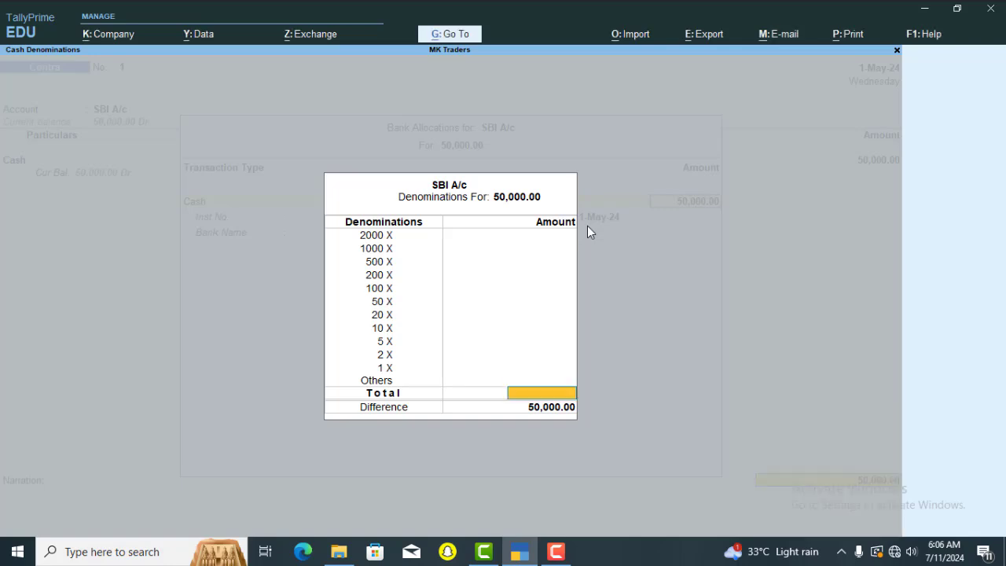
{"action": "key", "text": "Return"}
{"action": "key", "text": "Return"}
{"action": "key", "text": "Return"}
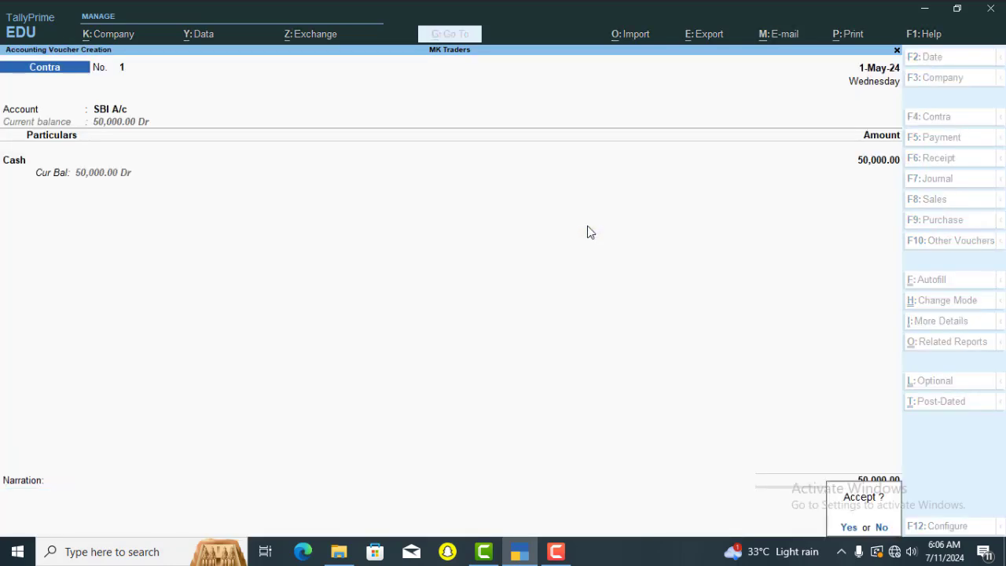
{"action": "key", "text": "Return"}
- Start a payment voucher with Cash as the account and select Supplier A/c as the particulars ledger
{"action": "left_click", "coordinate": [946, 137]}
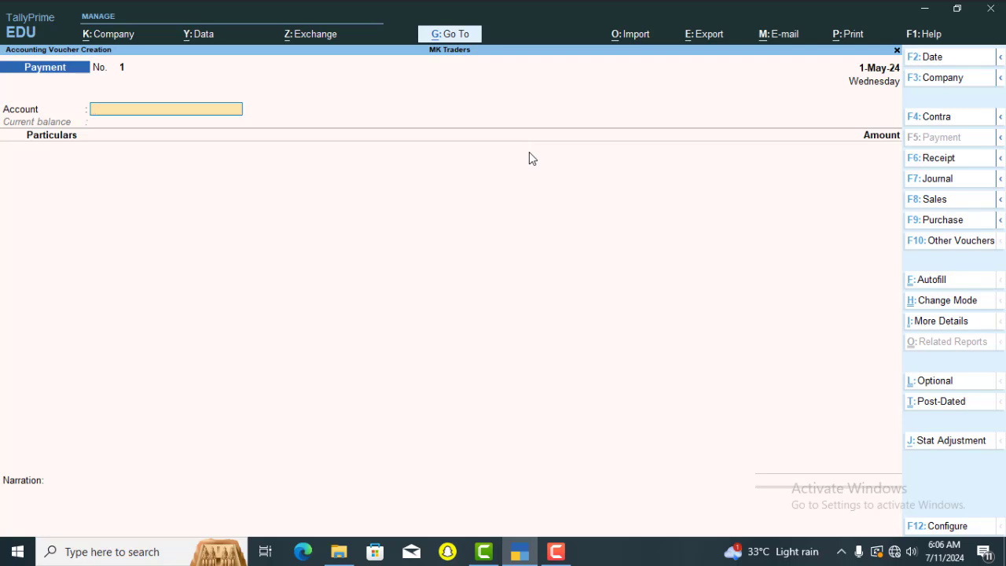
{"action": "type", "text": "Cas"}
{"action": "key", "text": "Return"}
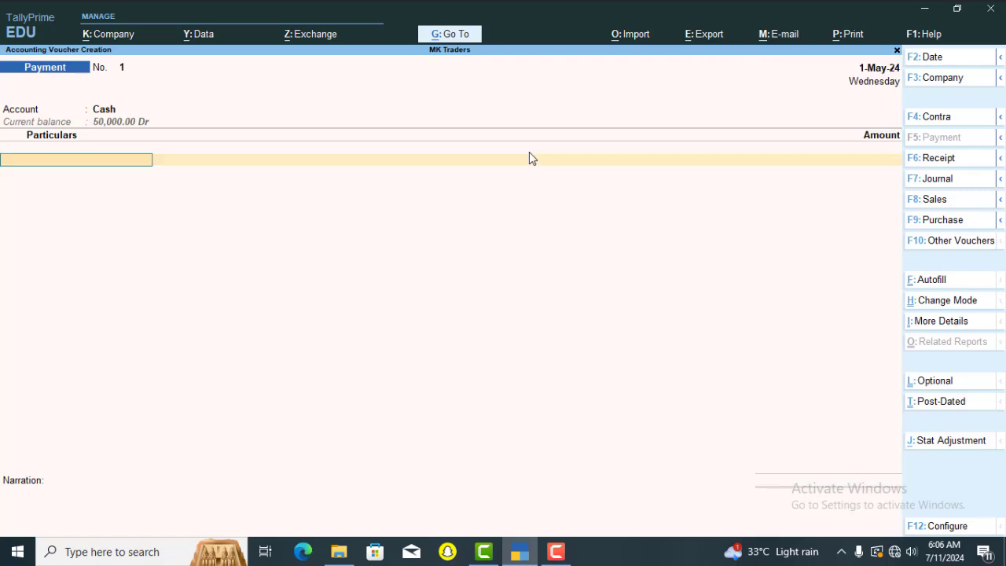
{"action": "key", "text": "Down"}
{"action": "key", "text": "Down"}
{"action": "key", "text": "Down"}
{"action": "key", "text": "Down"}
{"action": "key", "text": "Down"}
{"action": "key", "text": "Down"}
{"action": "key", "text": "Down"}
{"action": "key", "text": "Down"}
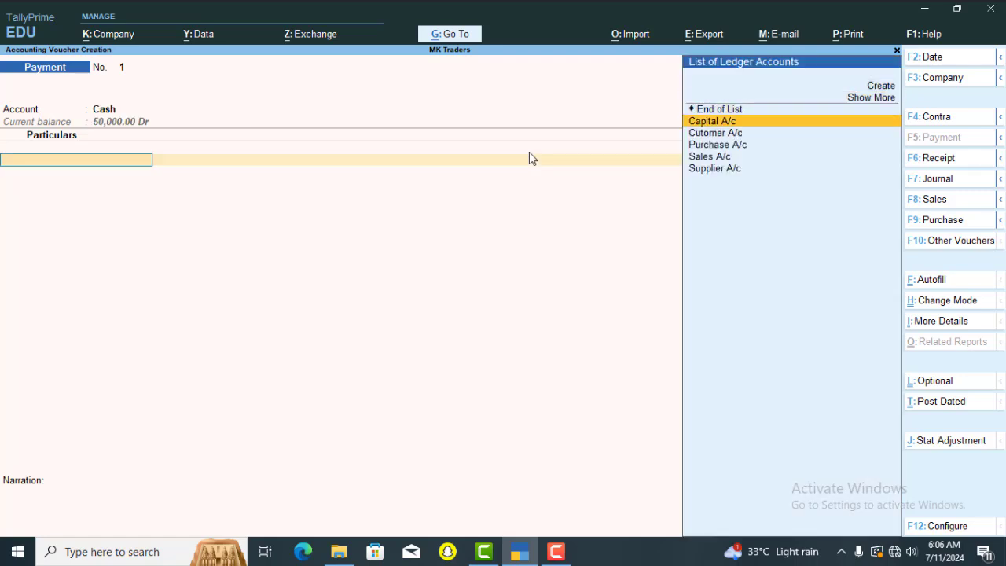
{"action": "key", "text": "Return"}
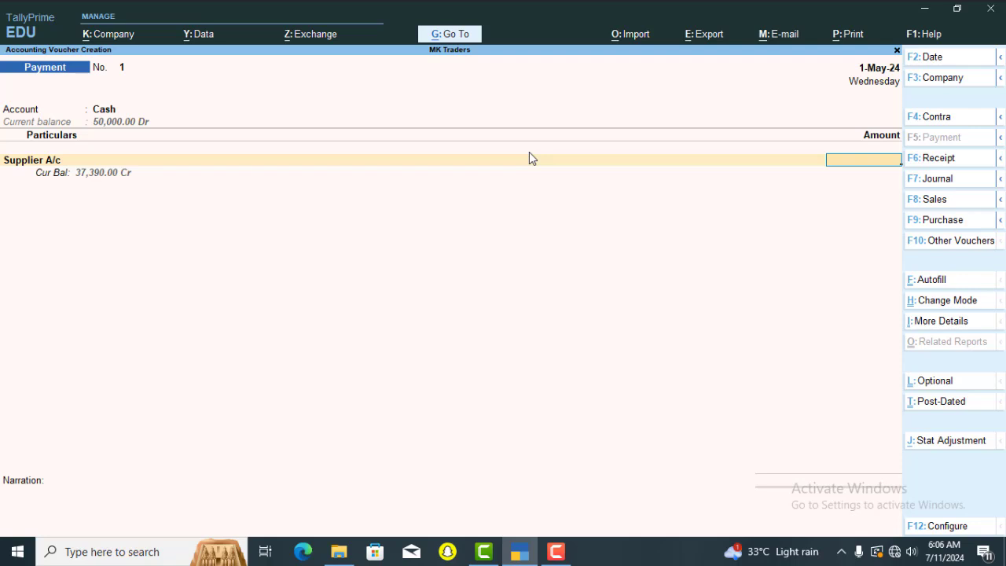
- Enter 30,000 for Supplier A/c against the pending bill asdf and save the payment voucher without narration
{"action": "type", "text": "30000"}
{"action": "key", "text": "Return"}
{"action": "key", "text": "Return"}
{"action": "key", "text": "Return"}
{"action": "key", "text": "Return"}
{"action": "key", "text": "Return"}
{"action": "key", "text": "Return"}
{"action": "key", "text": "Return"}
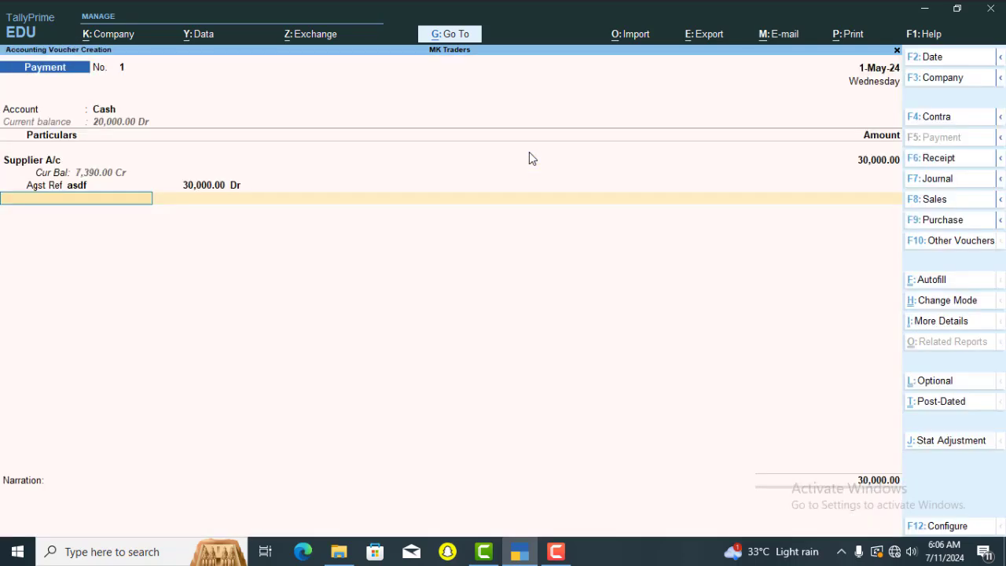
{"action": "key", "text": "Return"}
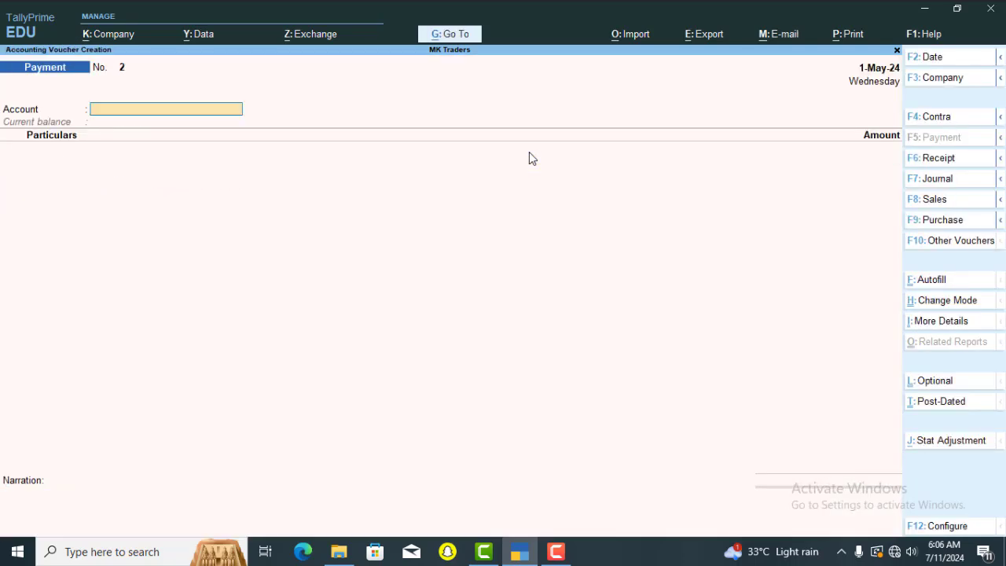
- In the new payment voucher, choose SBI A/c as the account and Supplier A/c as the particulars ledger
{"action": "type", "text": "Sbi"}
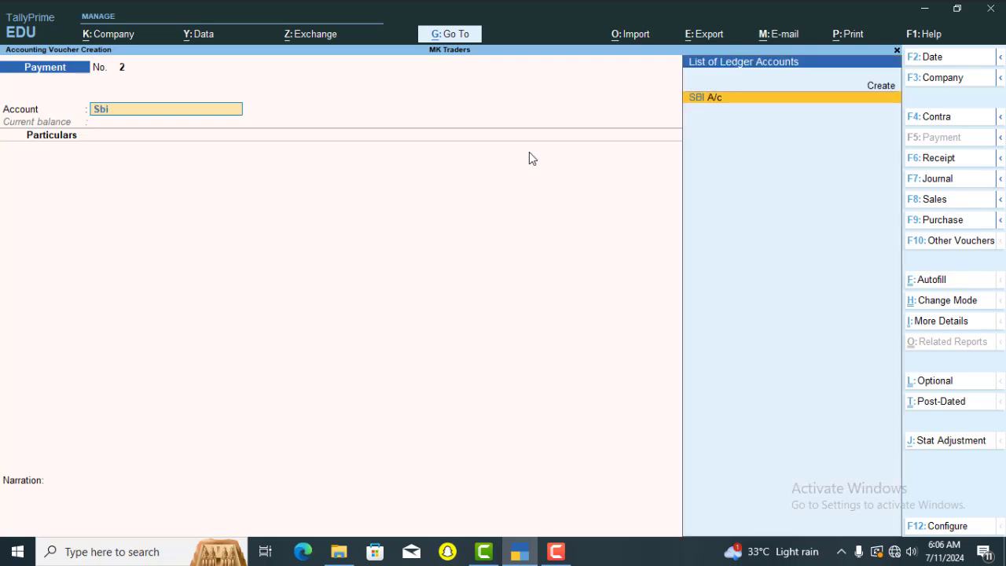
{"action": "key", "text": "Return"}
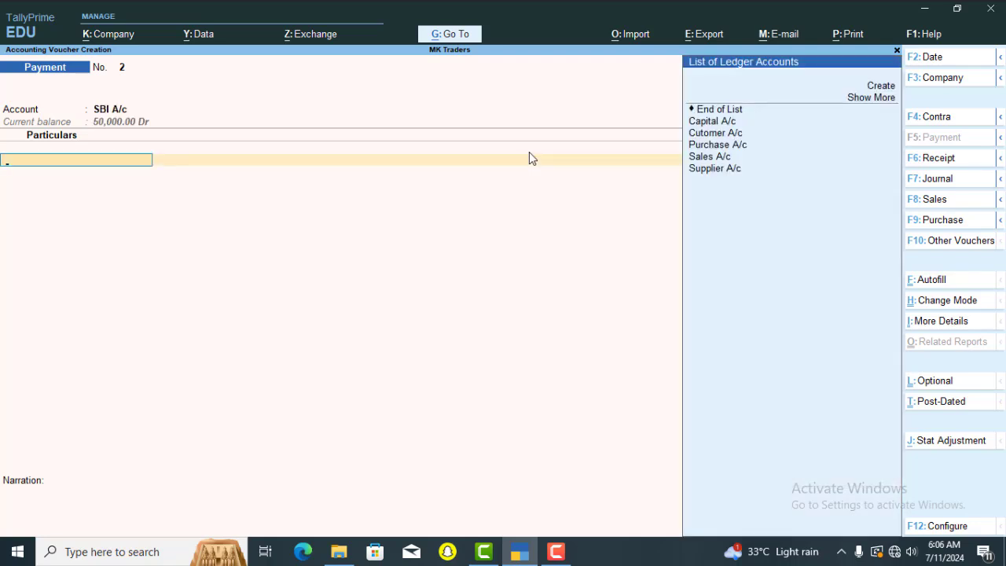
{"action": "key", "text": "Down"}
{"action": "key", "text": "Down"}
{"action": "key", "text": "Down"}
{"action": "key", "text": "Down"}
{"action": "key", "text": "Down"}
{"action": "key", "text": "Down"}
{"action": "key", "text": "Down"}
{"action": "key", "text": "Down"}
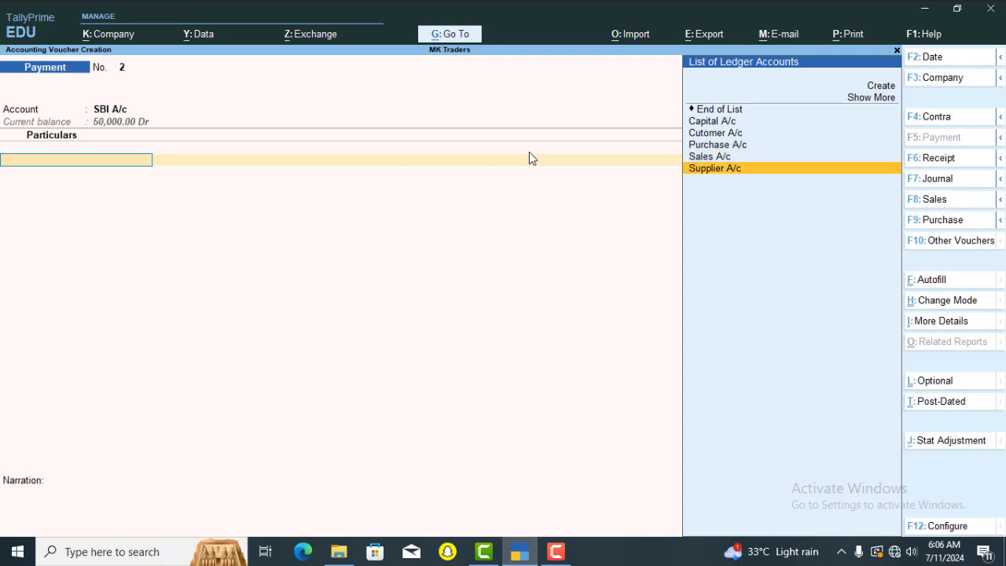
{"action": "key", "text": "Return"}
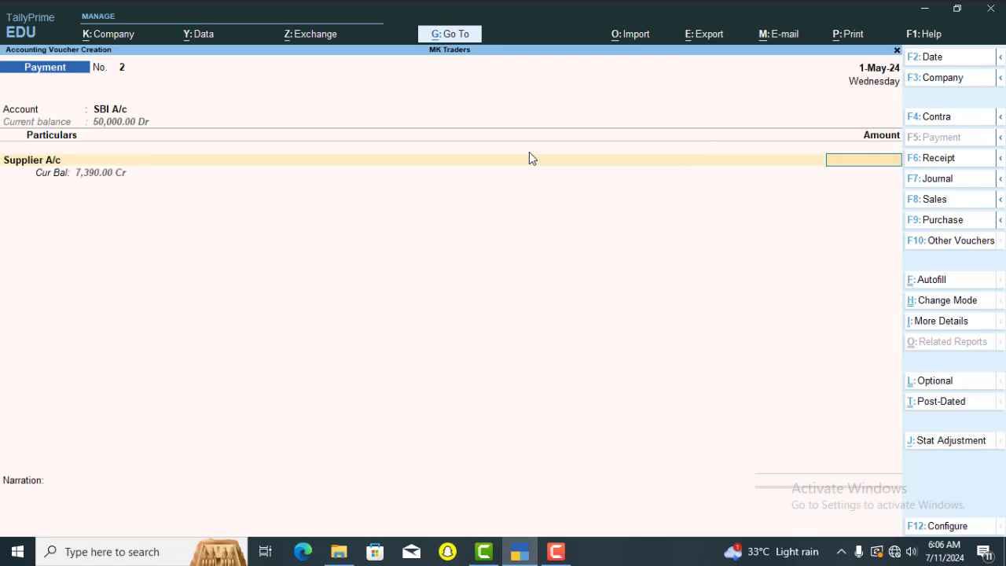
- Enter 7,390 against bill asdf, keep Cheque as the bank transaction type, and save the payment voucher
{"action": "type", "text": "7390"}
{"action": "key", "text": "Return"}
{"action": "key", "text": "Return"}
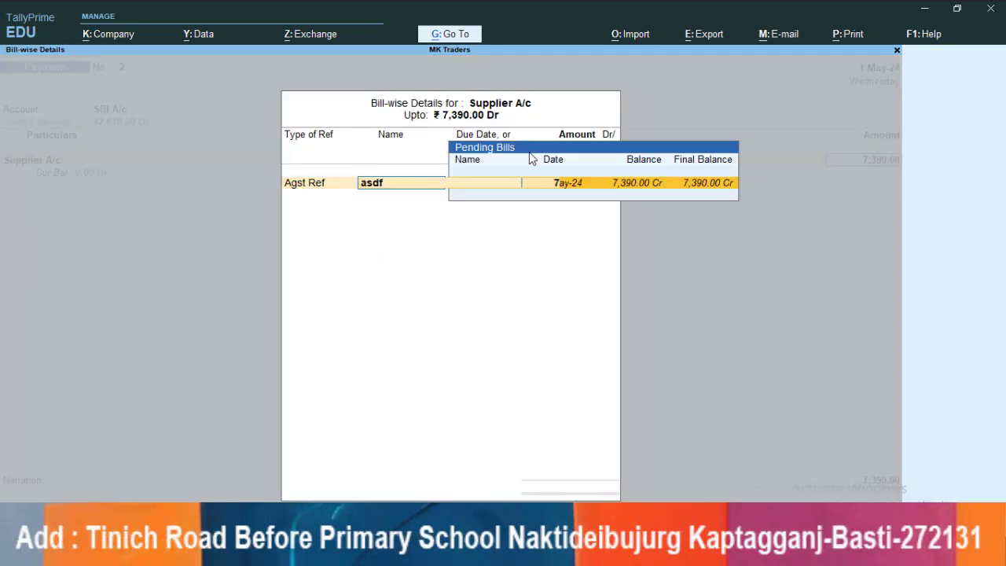
{"action": "key", "text": "Return"}
{"action": "key", "text": "Return"}
{"action": "key", "text": "Return"}
{"action": "key", "text": "Return"}
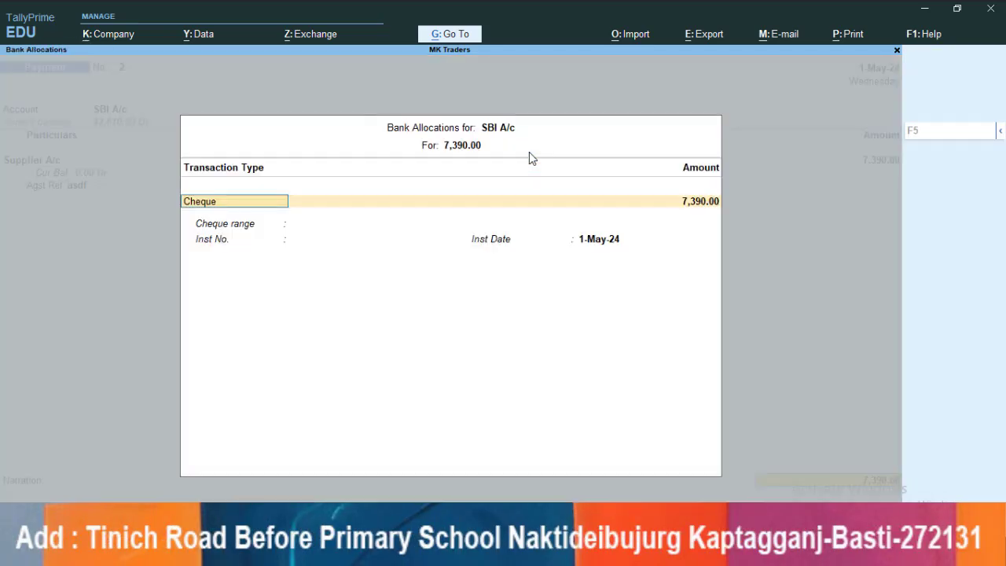
{"action": "key", "text": "Return"}
{"action": "key", "text": "Return"}
{"action": "key", "text": "Return"}
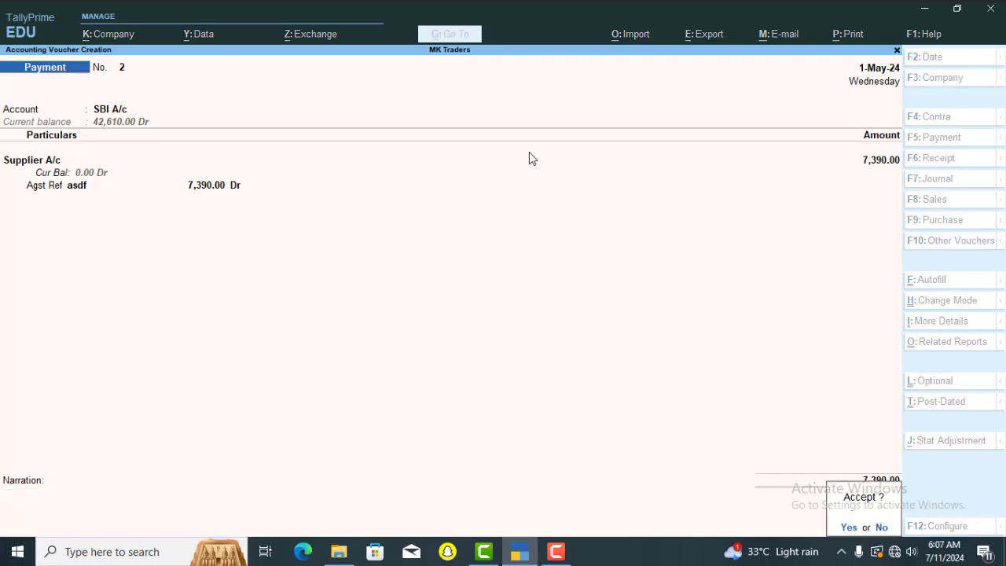
{"action": "key", "text": "Return"}
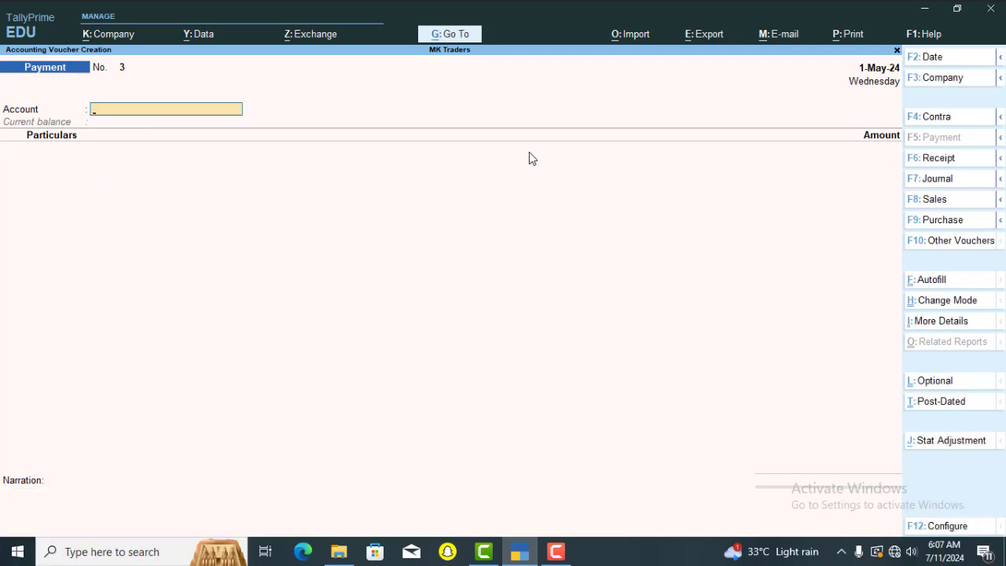
- Start a receipt voucher with Cash as the account and select Cutomer A/c as the particulars ledger
{"action": "left_click", "coordinate": [937, 159]}
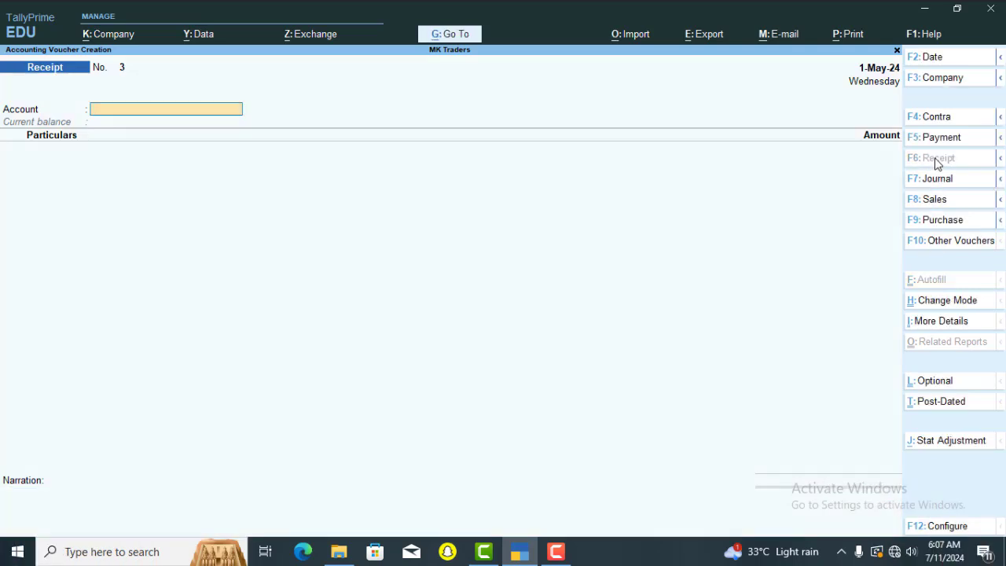
{"action": "type", "text": "Cash"}
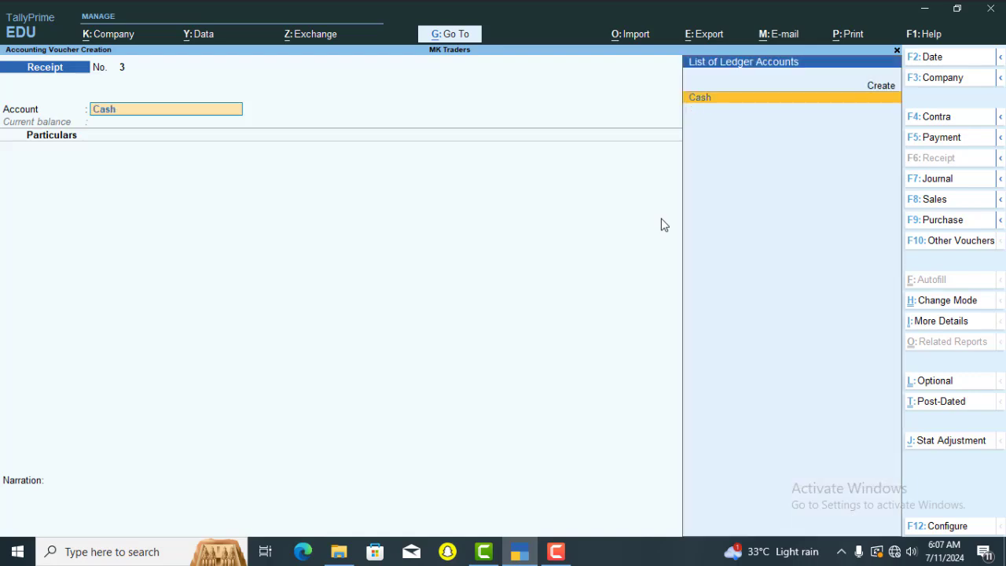
{"action": "key", "text": "Return"}
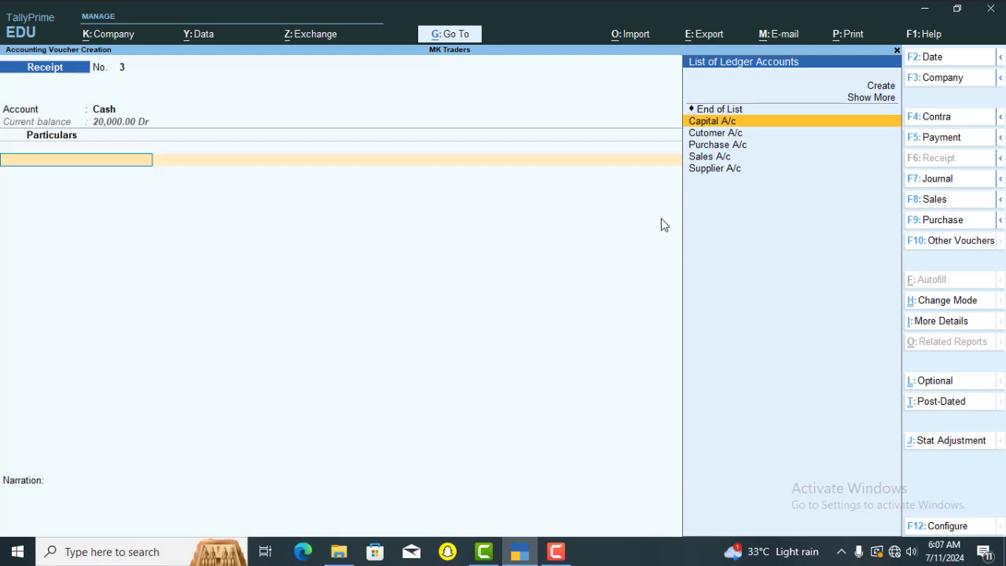
{"action": "key", "text": "Return"}
{"action": "key", "text": "BackSpace"}
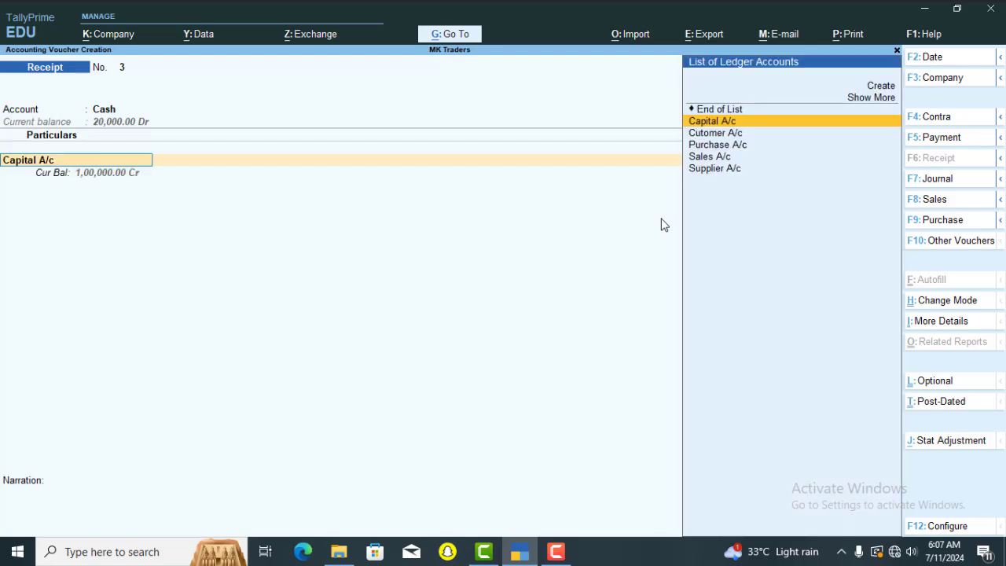
{"action": "key", "text": "Down"}
{"action": "key", "text": "Down"}
{"action": "key", "text": "Up"}
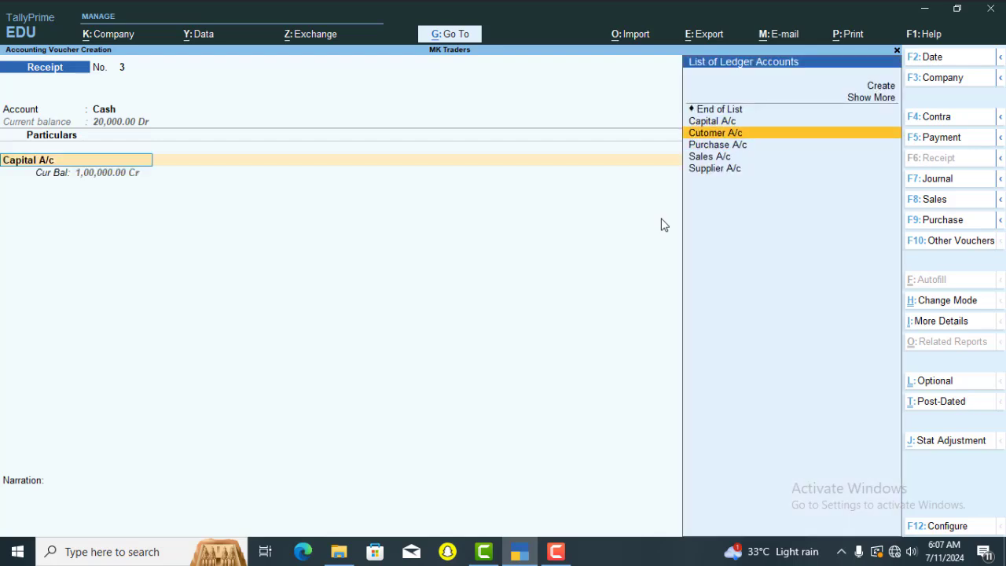
{"action": "key", "text": "Return"}
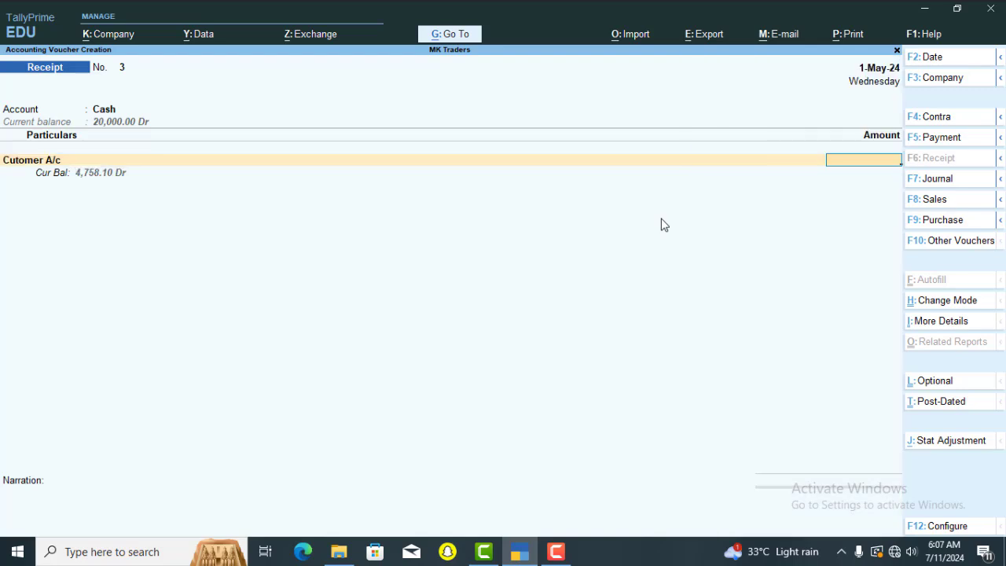
- Enter 4,758.10 for Cutomer A/c against bill 1, save the receipt voucher, and leave voucher entry
{"action": "type", "text": "4758.10"}
{"action": "key", "text": "Return"}
{"action": "key", "text": "Return"}
{"action": "key", "text": "Return"}
{"action": "key", "text": "Return"}
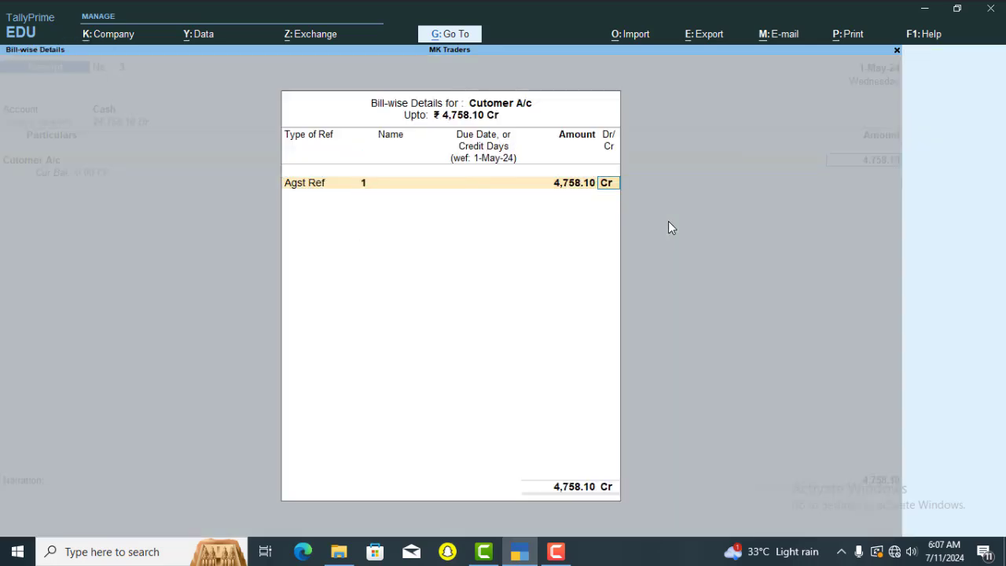
{"action": "key", "text": "Return"}
{"action": "key", "text": "Return"}
{"action": "key", "text": "Return"}
{"action": "key", "text": "Return"}
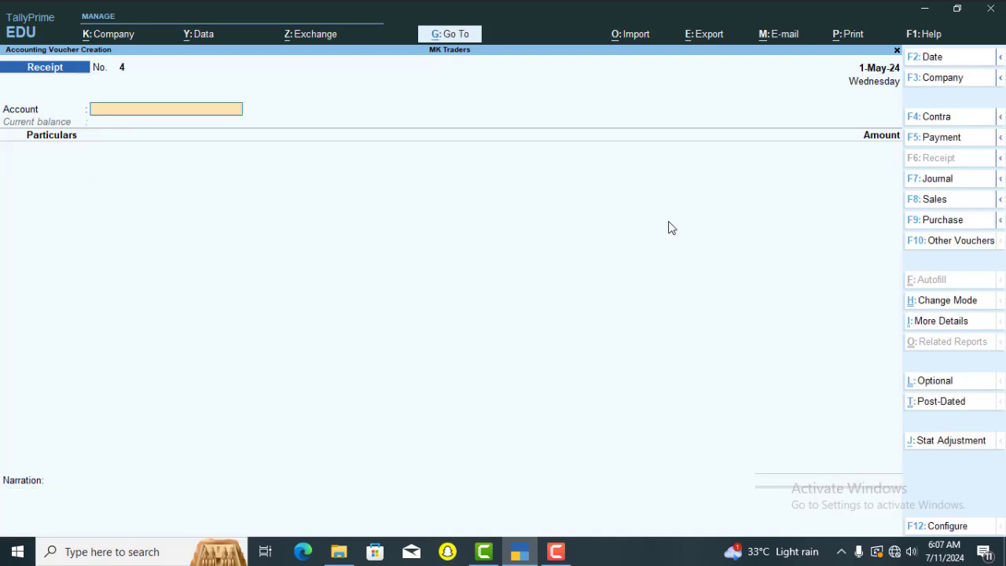
{"action": "key", "text": "Escape"}
{"action": "key", "text": "Return"}
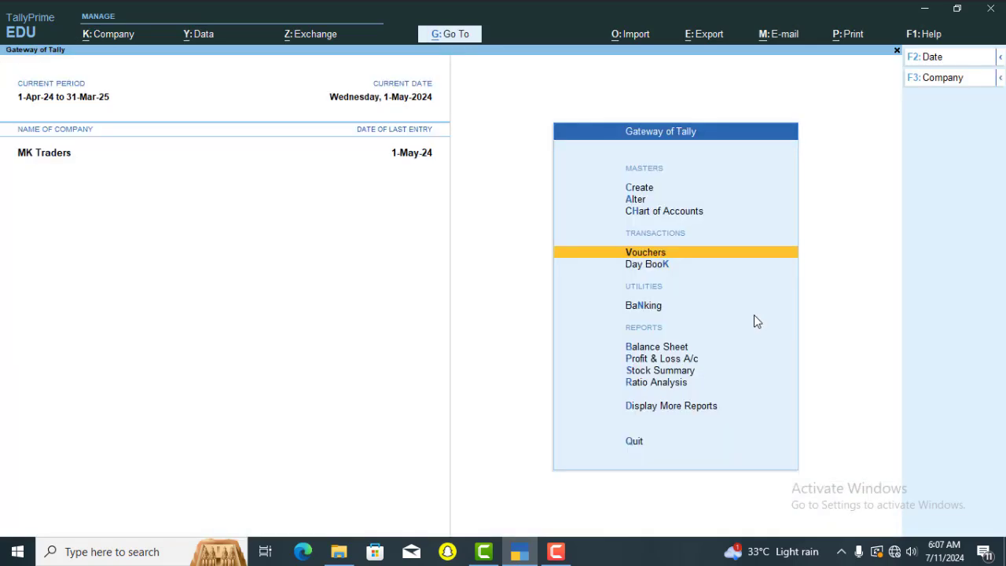
- Open the Day Book, review the vouchers recorded on 1-May-24, and return to the Gateway of Tally
{"action": "key", "text": "Down"}
{"action": "key", "text": "Return"}
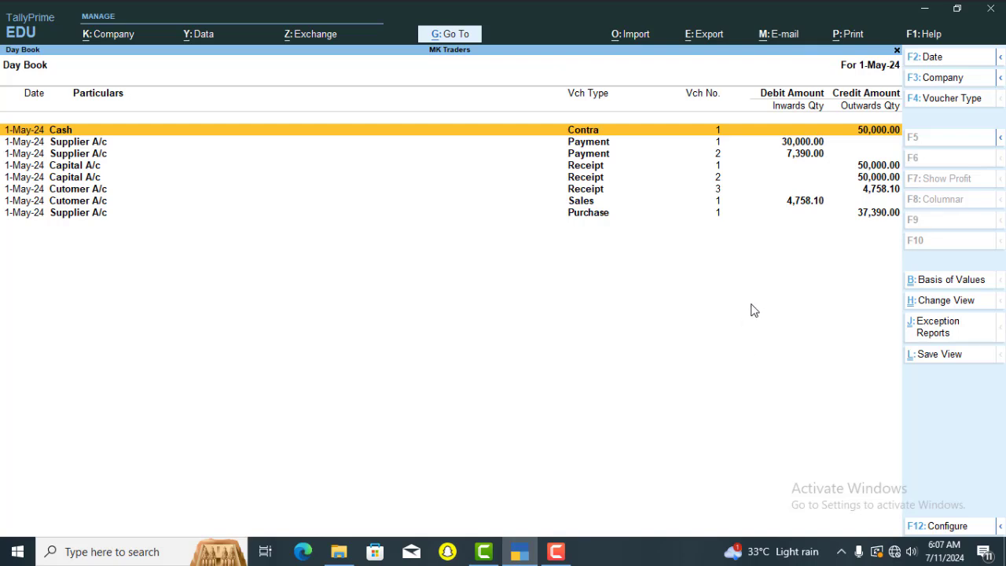
{"action": "key", "text": "Down"}
{"action": "key", "text": "Down"}
{"action": "key", "text": "Down"}
{"action": "key", "text": "Down"}
{"action": "key", "text": "Down"}
{"action": "key", "text": "Down"}
{"action": "key", "text": "Down"}
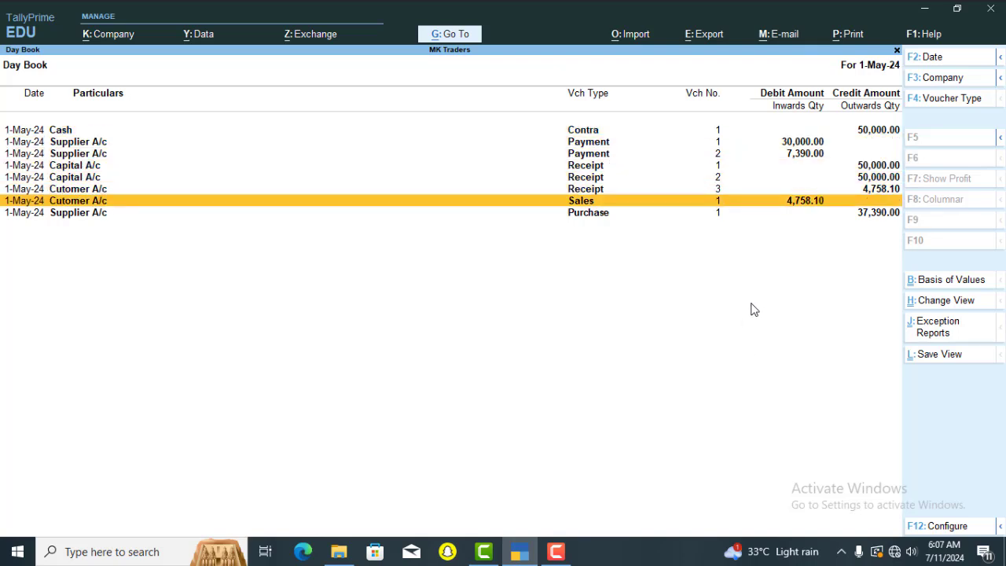
{"action": "key", "text": "Up"}
{"action": "key", "text": "Down"}
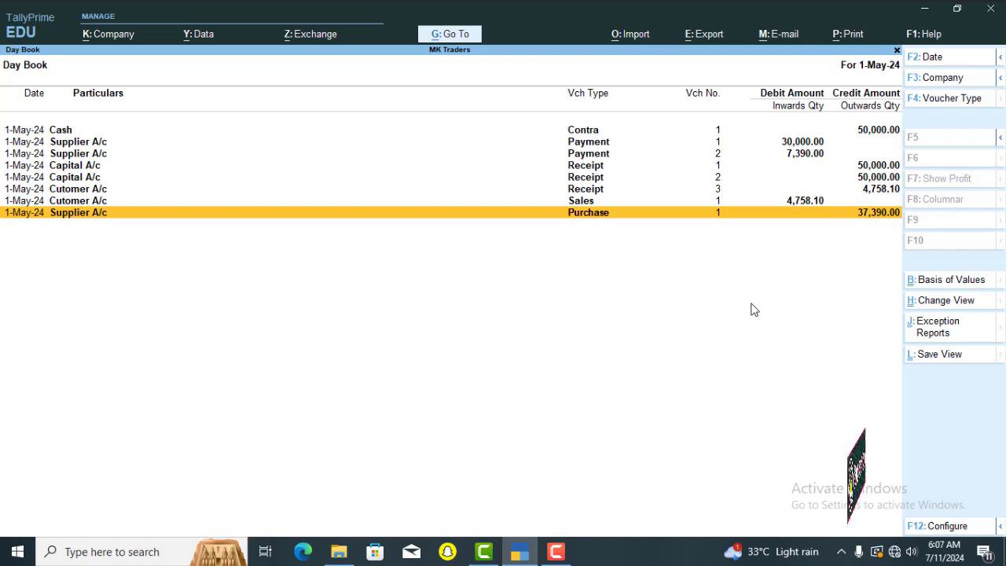
{"action": "key", "text": "Escape"}
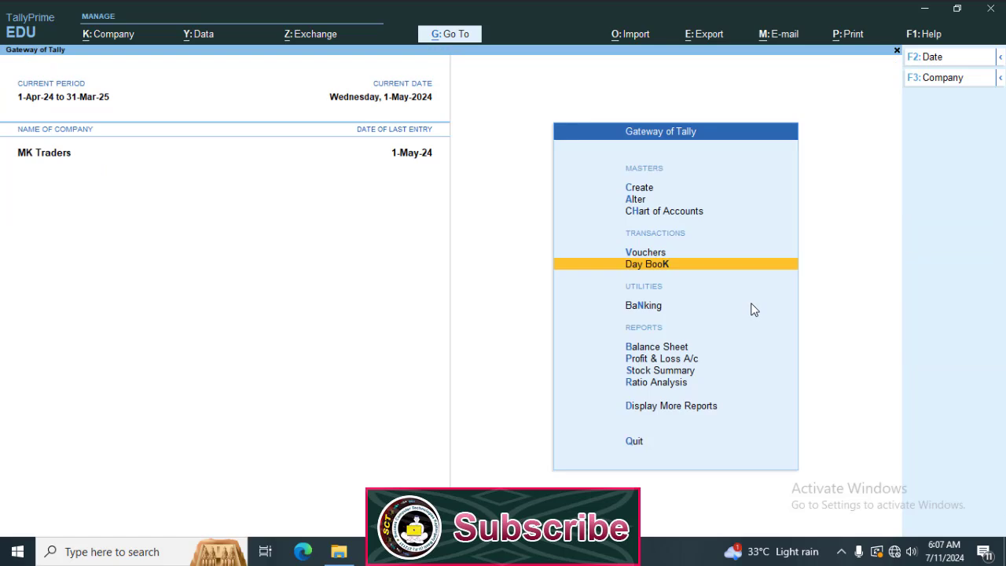
- Open the Supplier A/c purchase voucher dated 1-May-24 from the Day Book
{"action": "key", "text": "Return"}
{"action": "key", "text": "Down"}
{"action": "key", "text": "Down"}
{"action": "key", "text": "Down"}
{"action": "key", "text": "Down"}
{"action": "key", "text": "Down"}
{"action": "key", "text": "Down"}
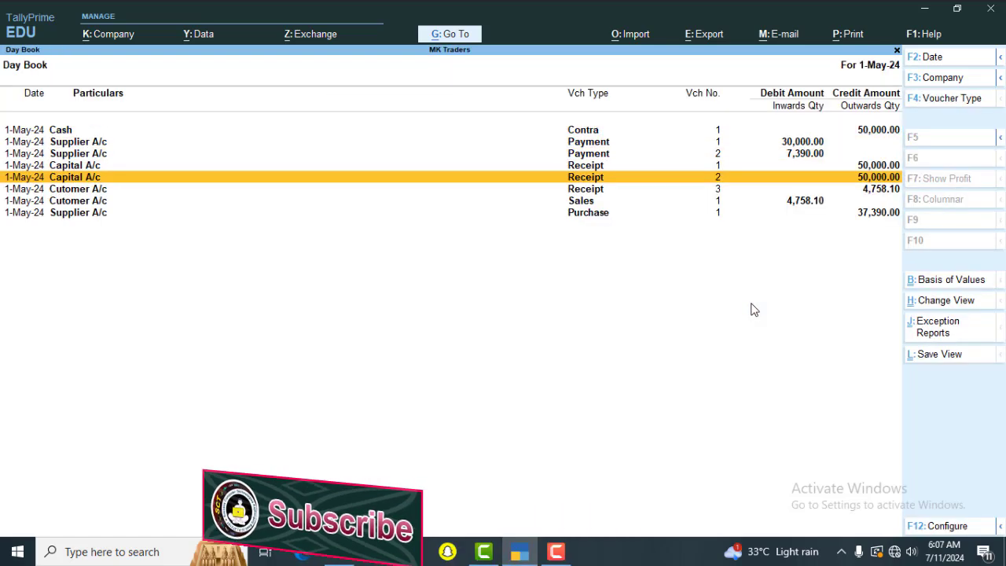
{"action": "key", "text": "Down"}
{"action": "key", "text": "Return"}
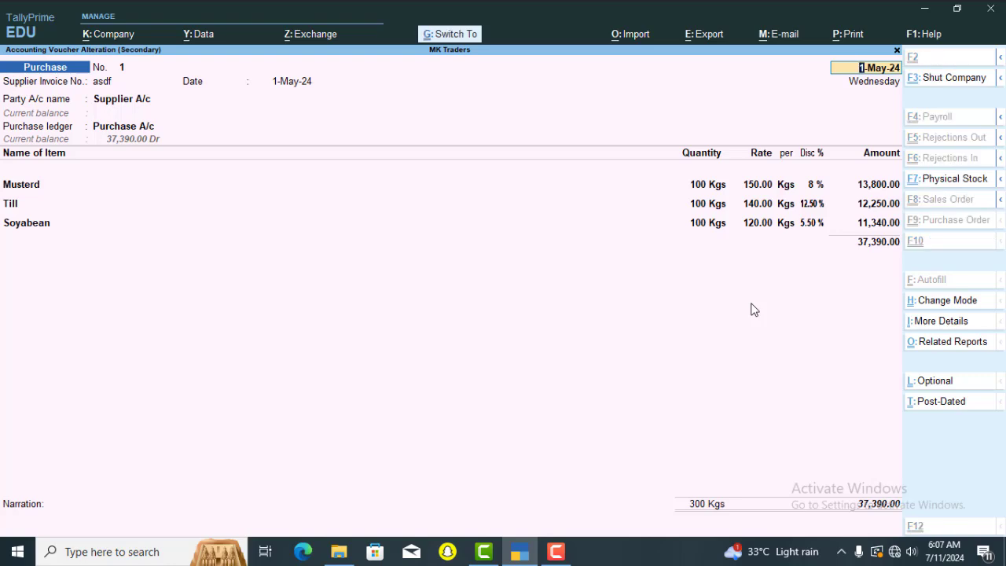
- Preview the purchase voucher's printed invoice at enlarged size, examine its items and total, and return to the Day Book without printing
{"action": "key", "text": "alt+p"}
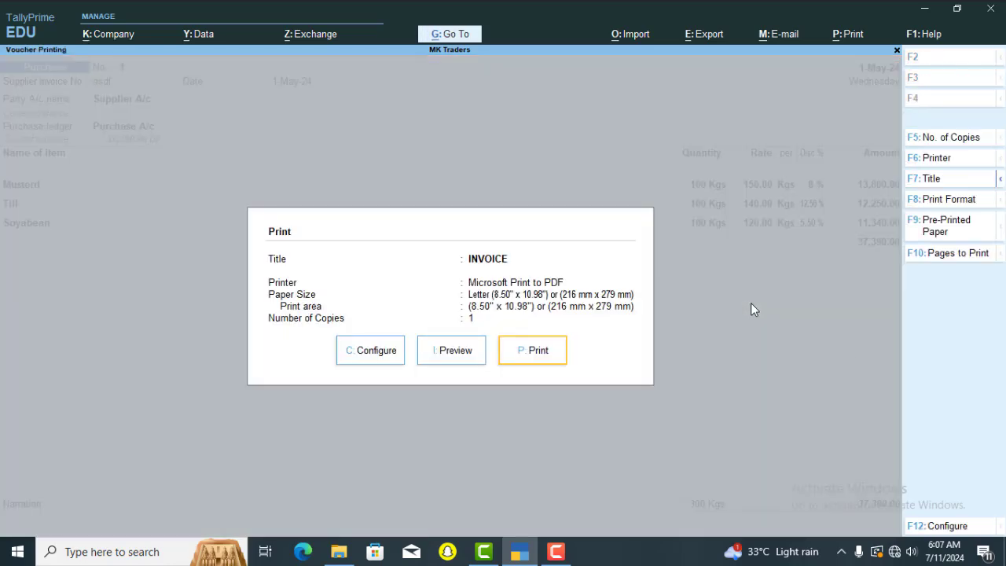
{"action": "left_click", "coordinate": [460, 352]}
{"action": "left_click", "coordinate": [603, 516]}
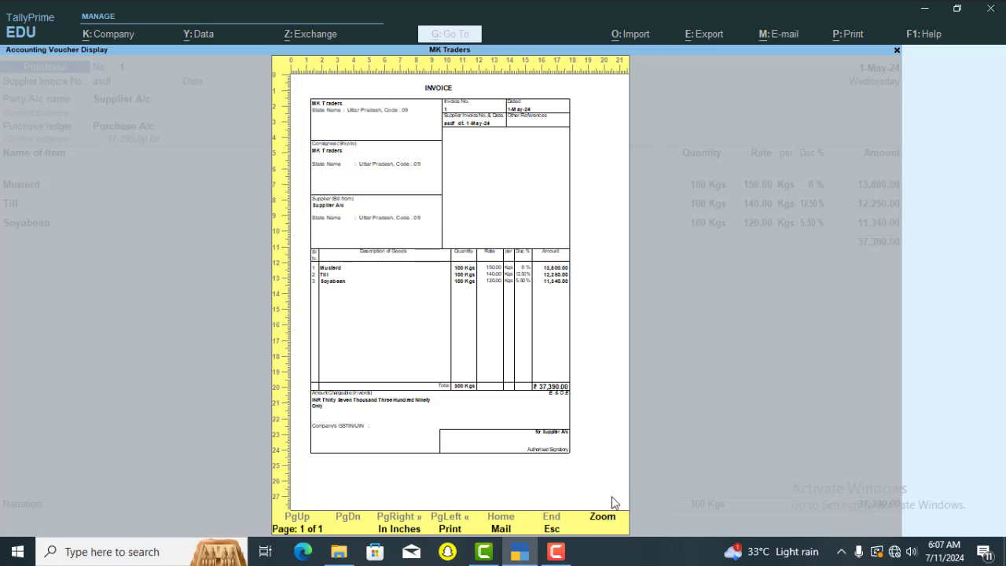
{"action": "scroll", "coordinate": [442, 316], "scroll_direction": "down", "scroll_amount": 2}
{"action": "scroll", "coordinate": [385, 365], "scroll_direction": "down", "scroll_amount": 2}
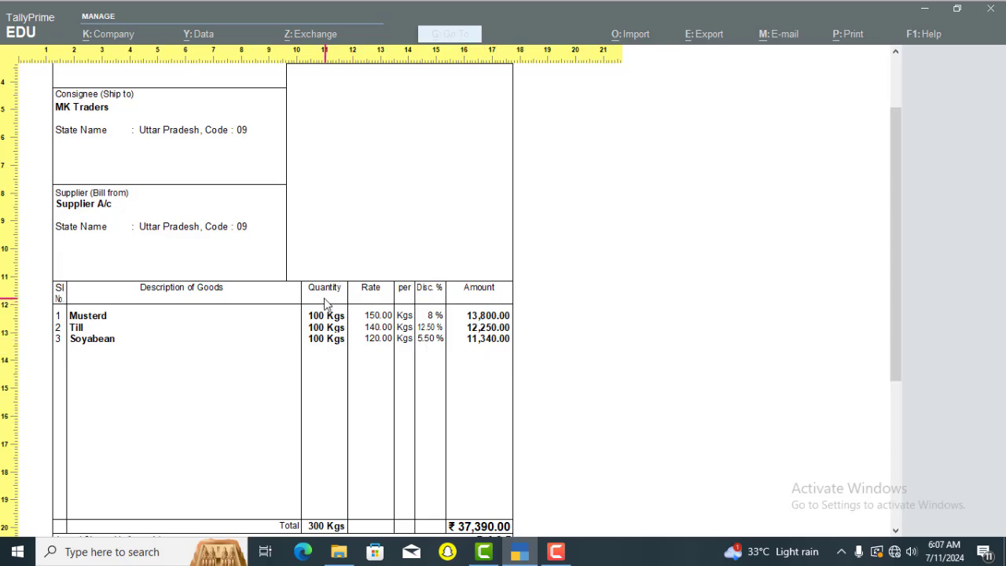
{"action": "scroll", "coordinate": [405, 489], "scroll_direction": "down", "scroll_amount": 3}
{"action": "scroll", "coordinate": [507, 453], "scroll_direction": "up", "scroll_amount": 3}
{"action": "key", "text": "Escape"}
{"action": "key", "text": "Escape"}
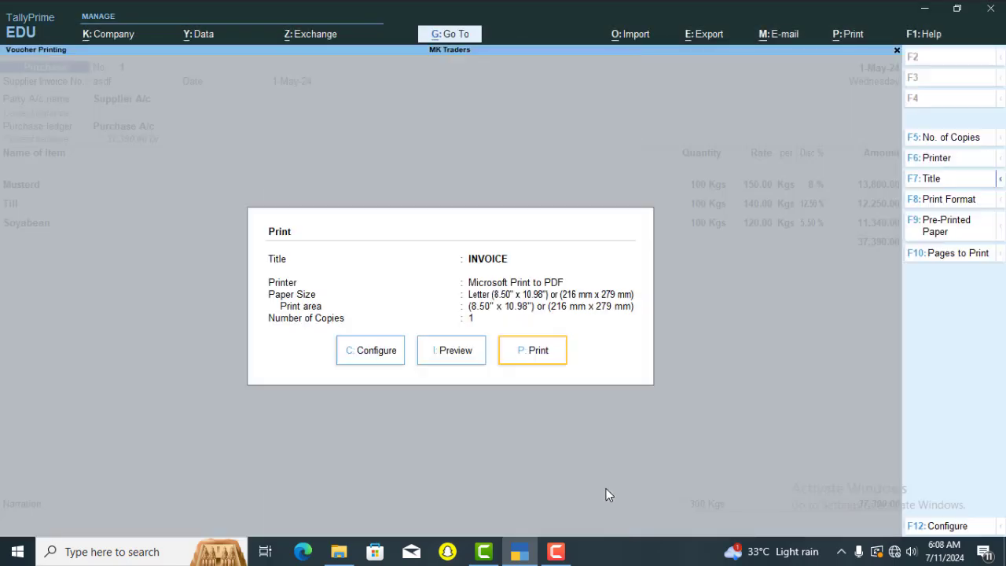
{"action": "key", "text": "Escape"}
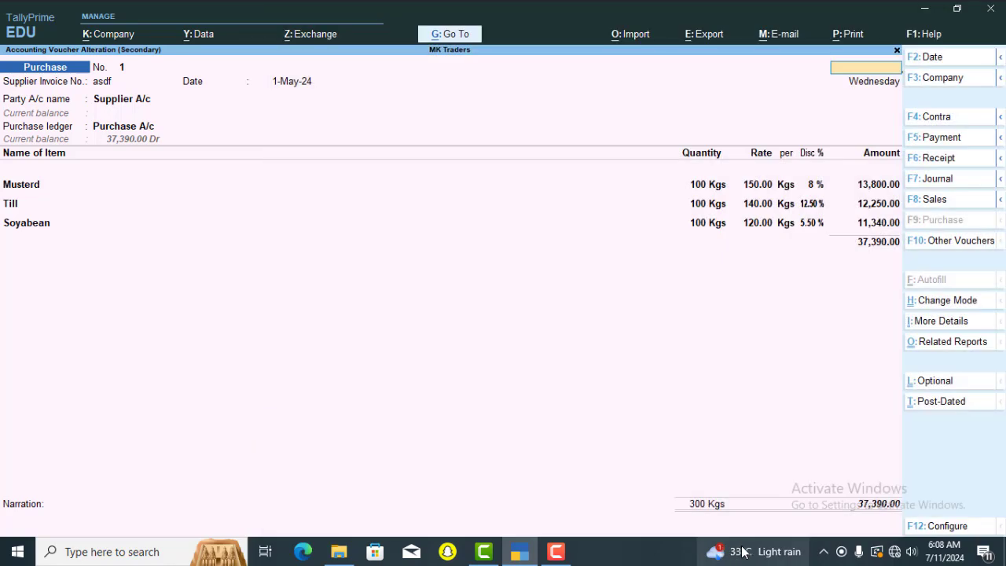
{"action": "key", "text": "Escape"}
{"action": "key", "text": "Return"}
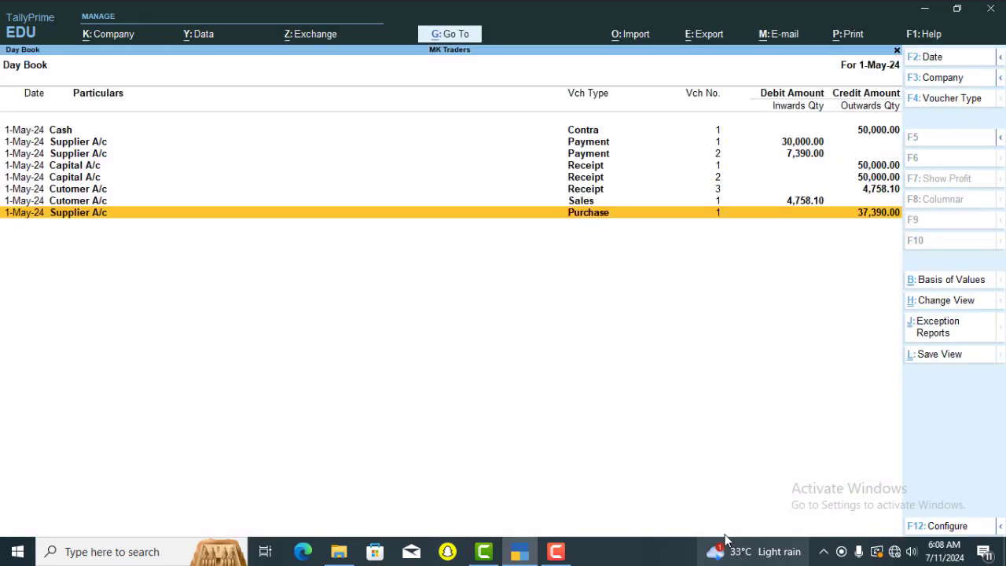
- Open the Cutomer A/c sales voucher, examine its enlarged invoice print preview, and close the preview
{"action": "key", "text": "Up"}
{"action": "key", "text": "Return"}
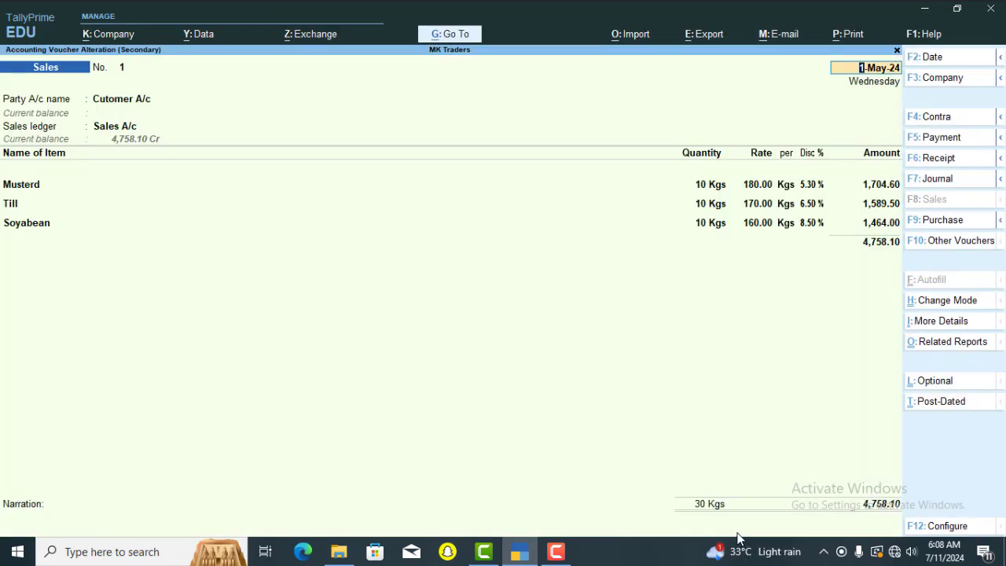
{"action": "key", "text": "alt+p"}
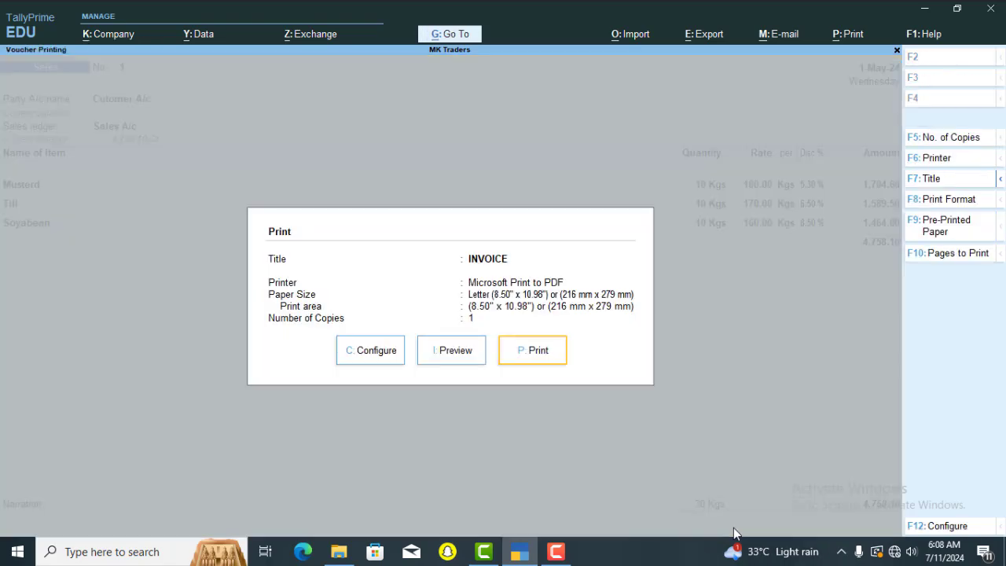
{"action": "left_click", "coordinate": [470, 363]}
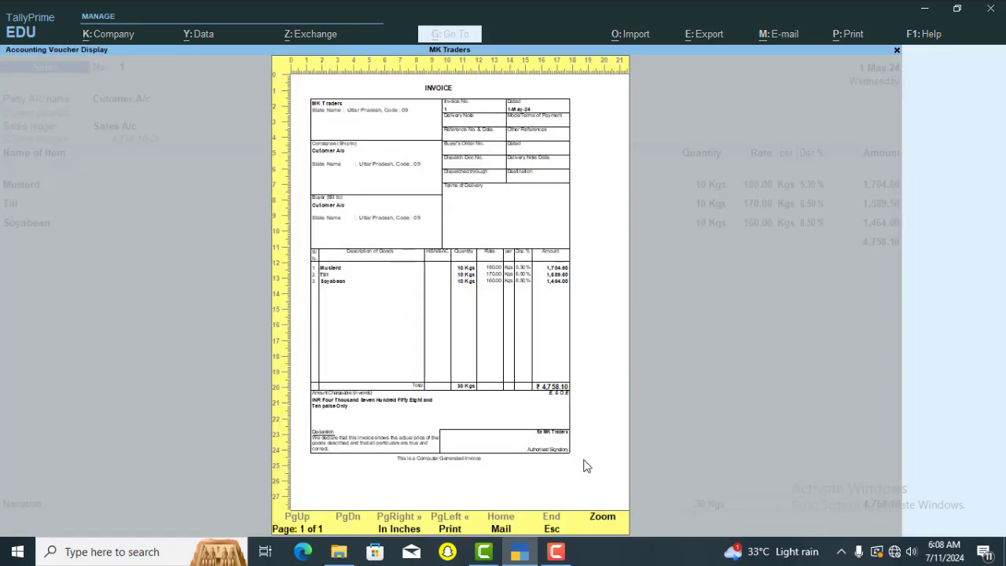
{"action": "left_click", "coordinate": [602, 519]}
{"action": "scroll", "coordinate": [398, 341], "scroll_direction": "down", "scroll_amount": 5}
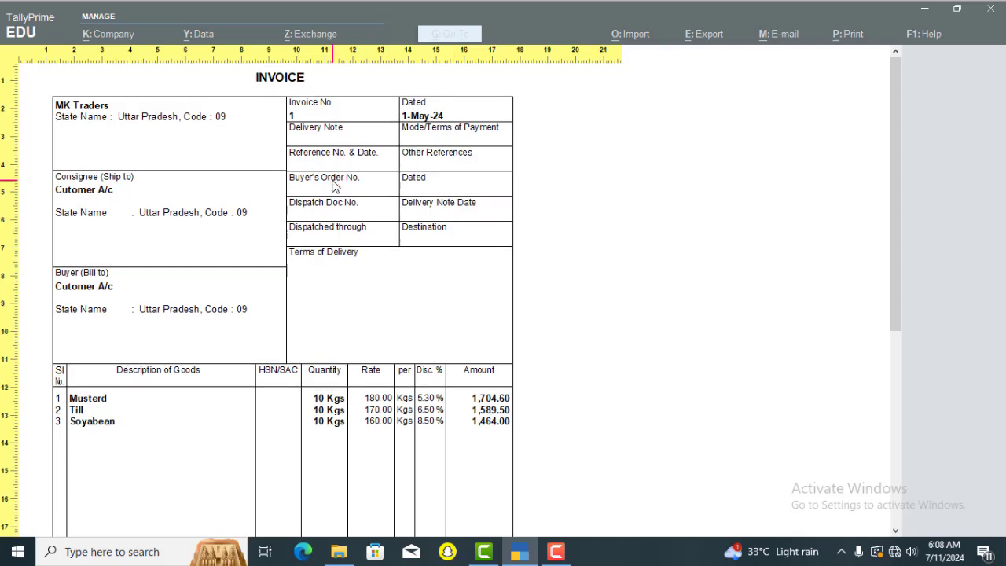
{"action": "scroll", "coordinate": [462, 407], "scroll_direction": "up", "scroll_amount": 2}
{"action": "scroll", "coordinate": [462, 407], "scroll_direction": "up", "scroll_amount": 3}
{"action": "key", "text": "Escape"}
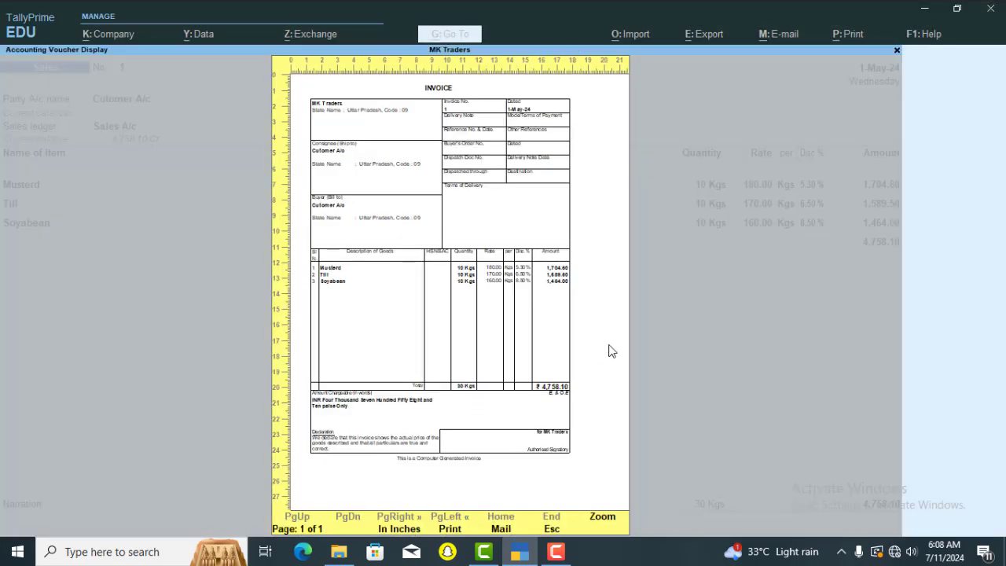
{"action": "key", "text": "Escape"}
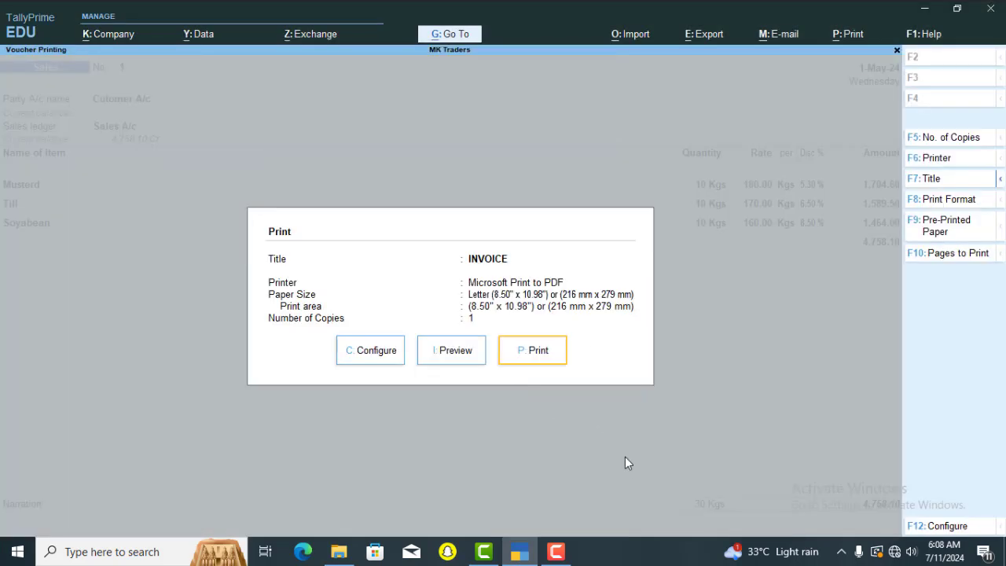